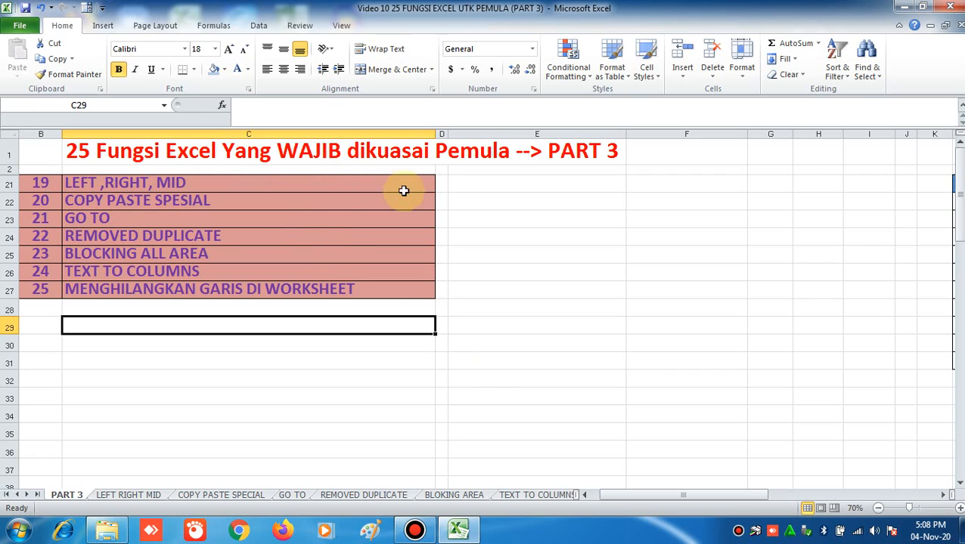
pyautogui.click(304, 228)
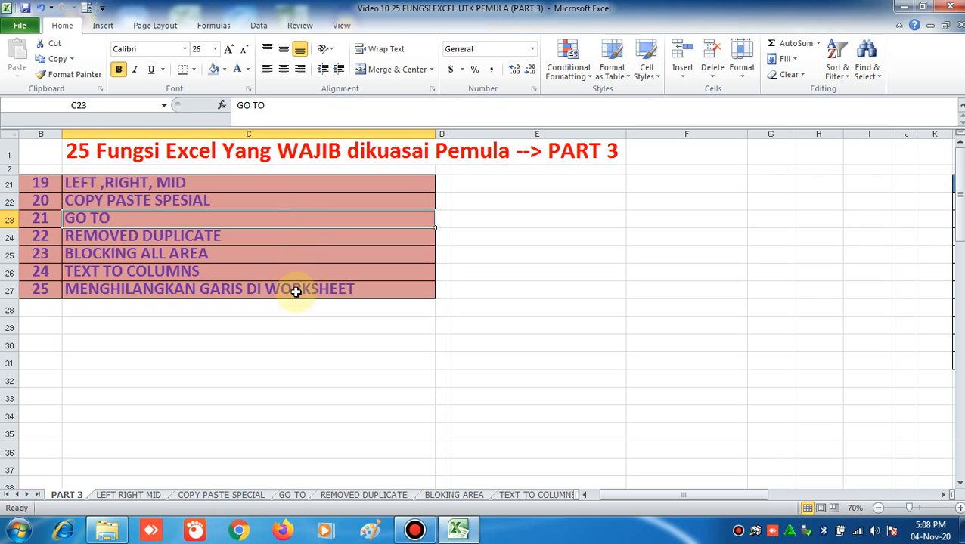
pyautogui.click(279, 326)
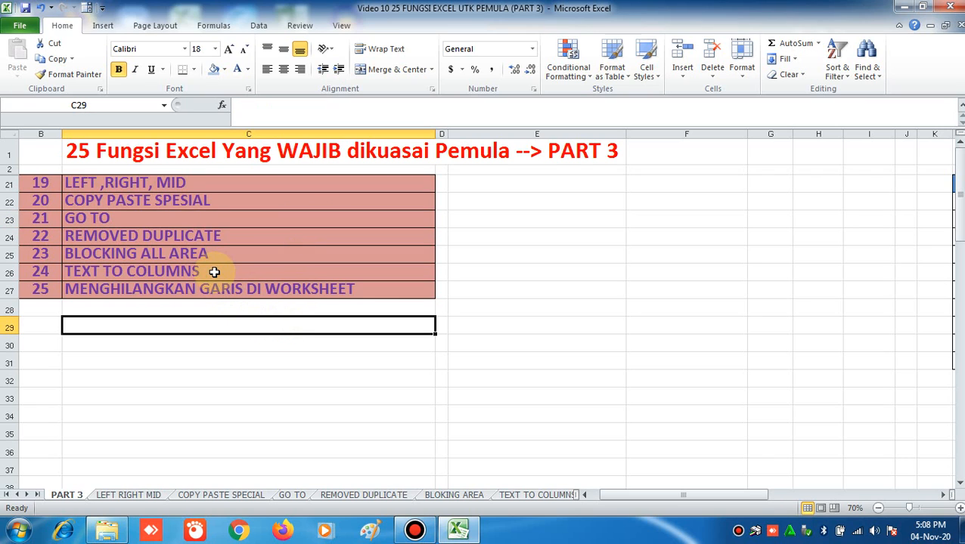
pyautogui.moveTo(40, 187); pyautogui.dragTo(47, 295)
pyautogui.click(229, 351)
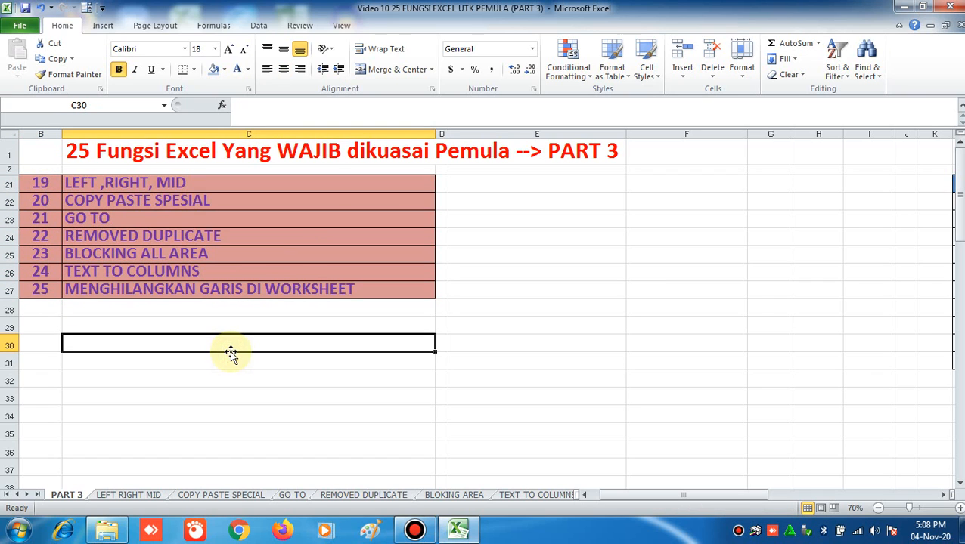
# On the LEFT RIGHT MID sheet, clear the existing formulas from the LEFT and RIGHT columns, F4:G13
pyautogui.click(142, 496)
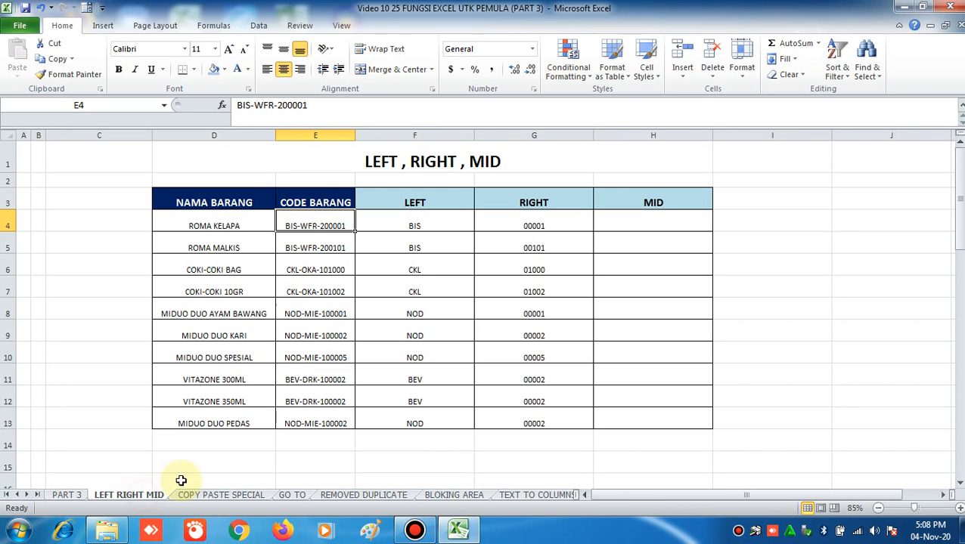
pyautogui.click(269, 454)
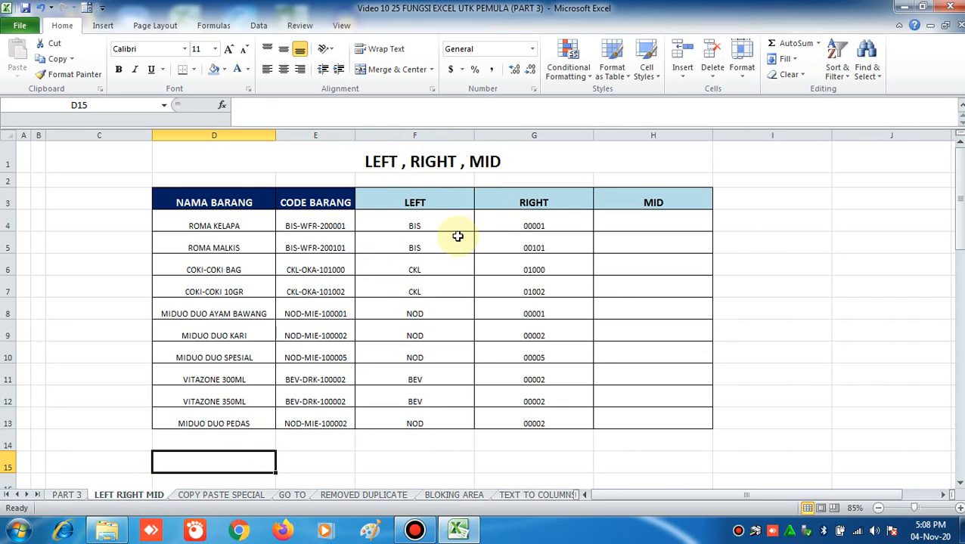
pyautogui.moveTo(454, 244); pyautogui.dragTo(558, 418)
pyautogui.press('Delete')
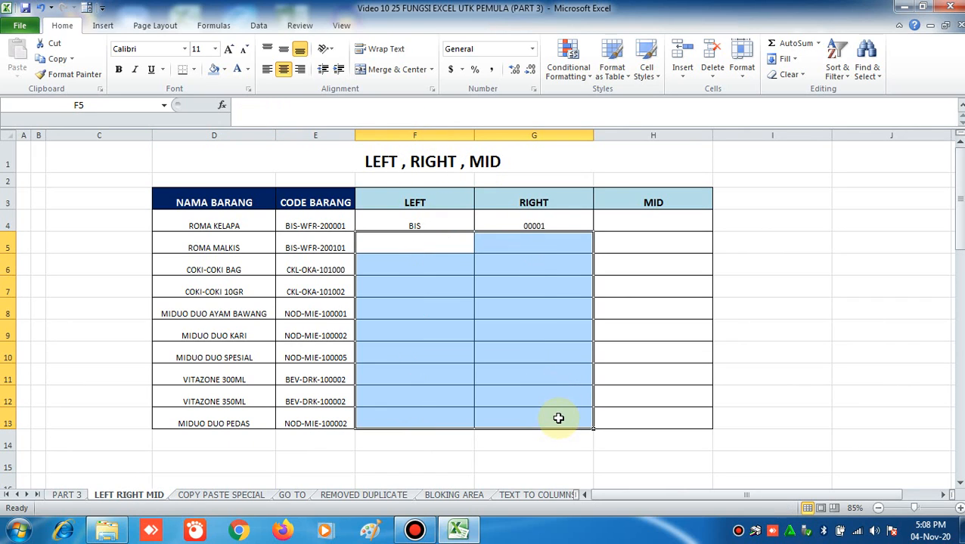
pyautogui.moveTo(451, 220); pyautogui.dragTo(516, 223)
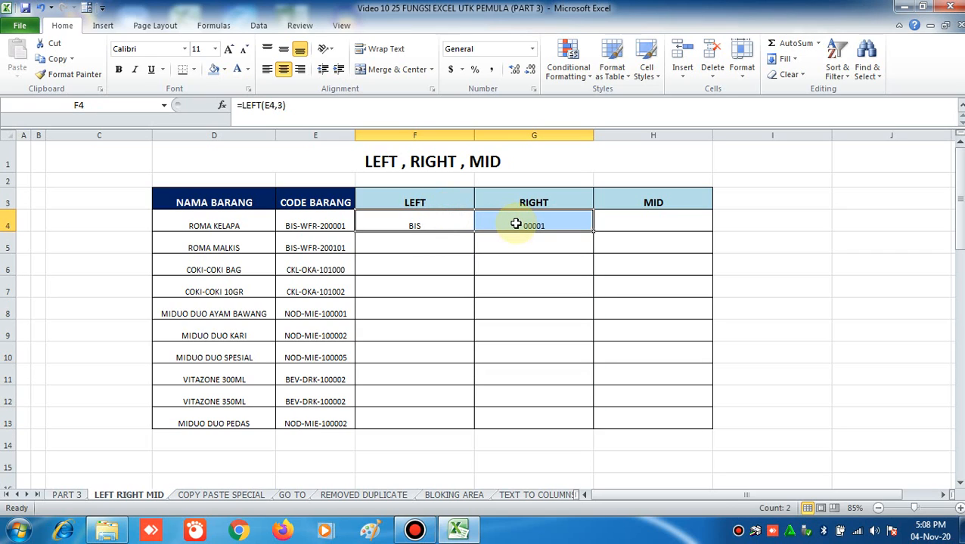
pyautogui.press('Delete')
pyautogui.click(411, 285)
# Enter the formula =LEFT(E4,3) in cell F4 to extract the first three characters of the item code
pyautogui.click(431, 221)
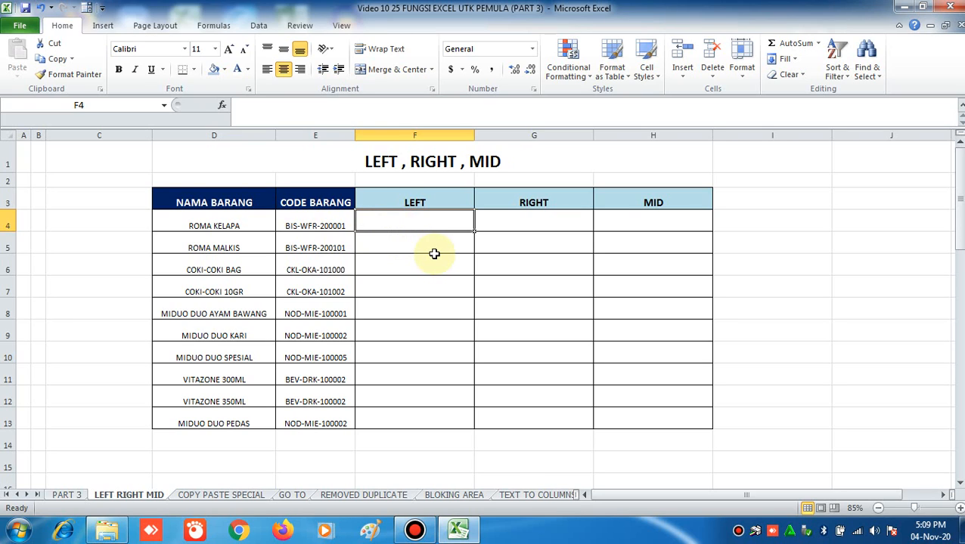
pyautogui.write('=LEFT')
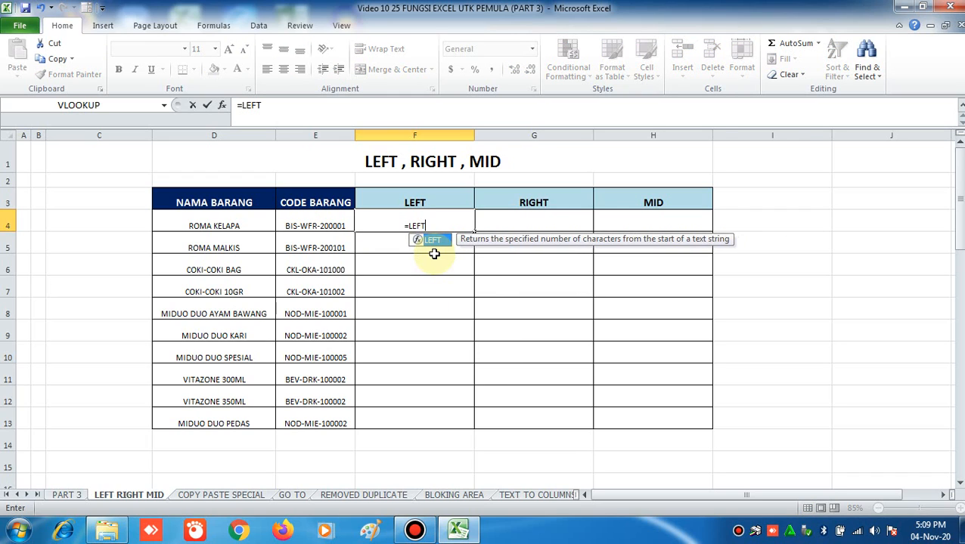
pyautogui.write('(')
pyautogui.press('Left')
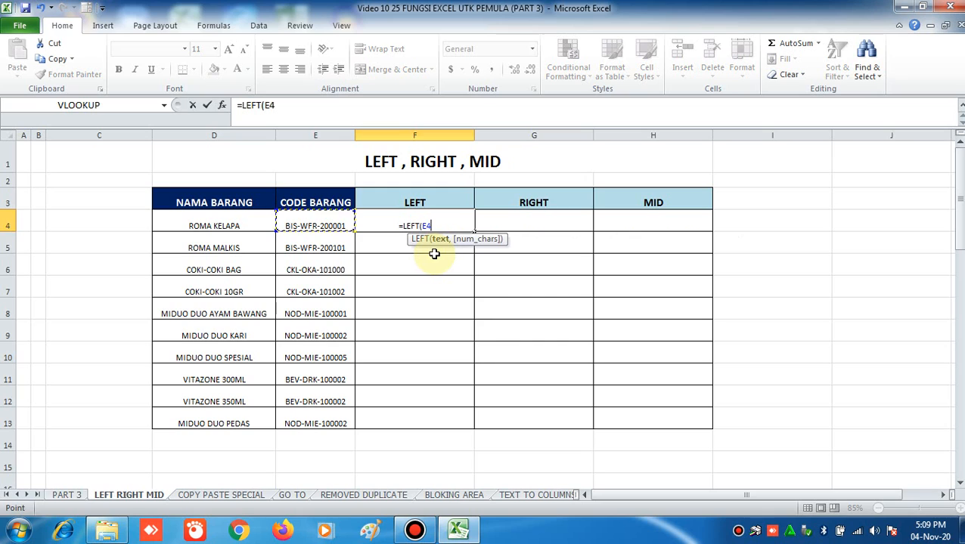
pyautogui.write(',')
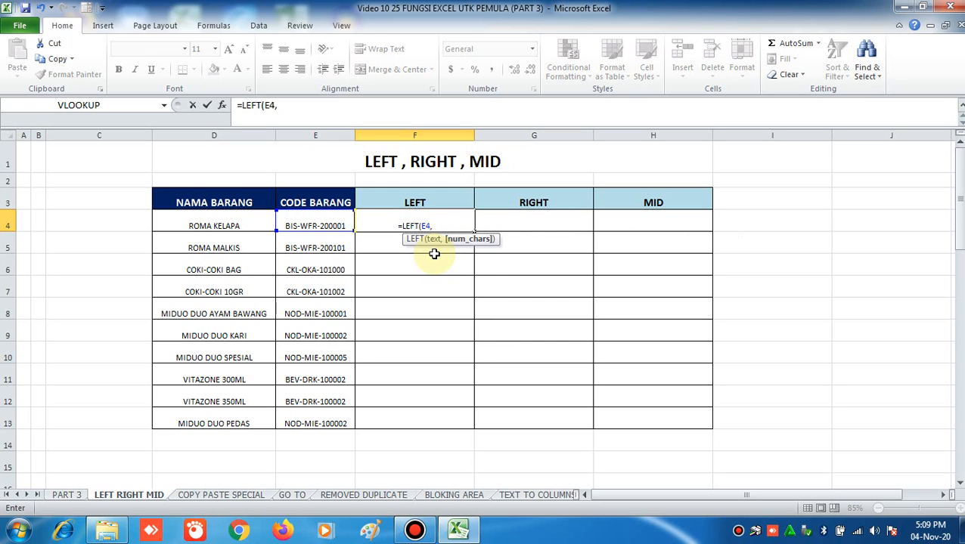
pyautogui.write('3')
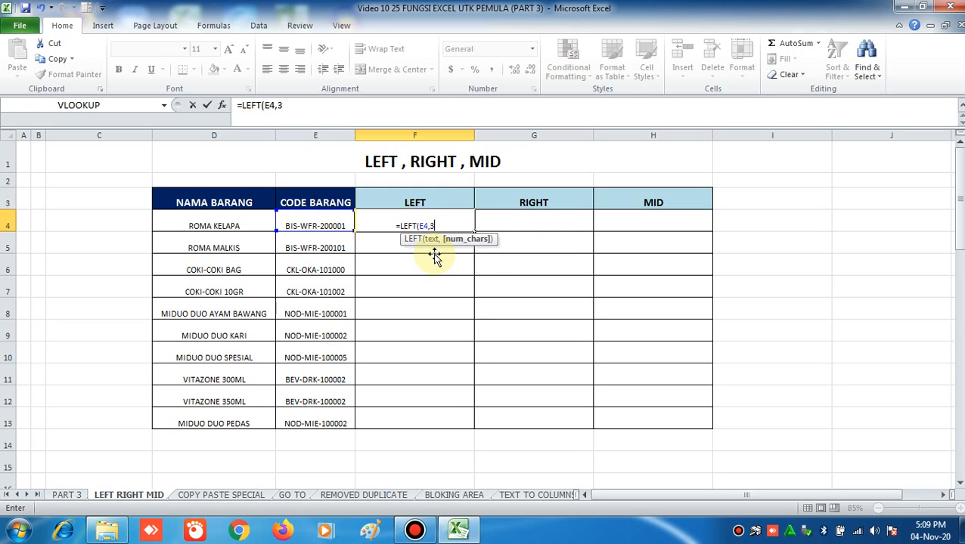
pyautogui.press('Return')
pyautogui.press('Up')
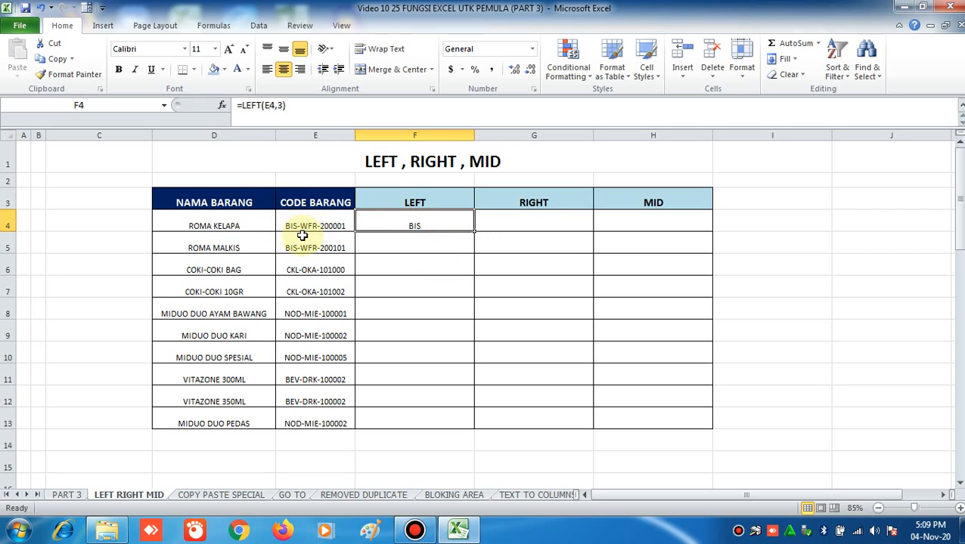
# Change the number of characters in F4's LEFT formula to 6
pyautogui.click(285, 104)
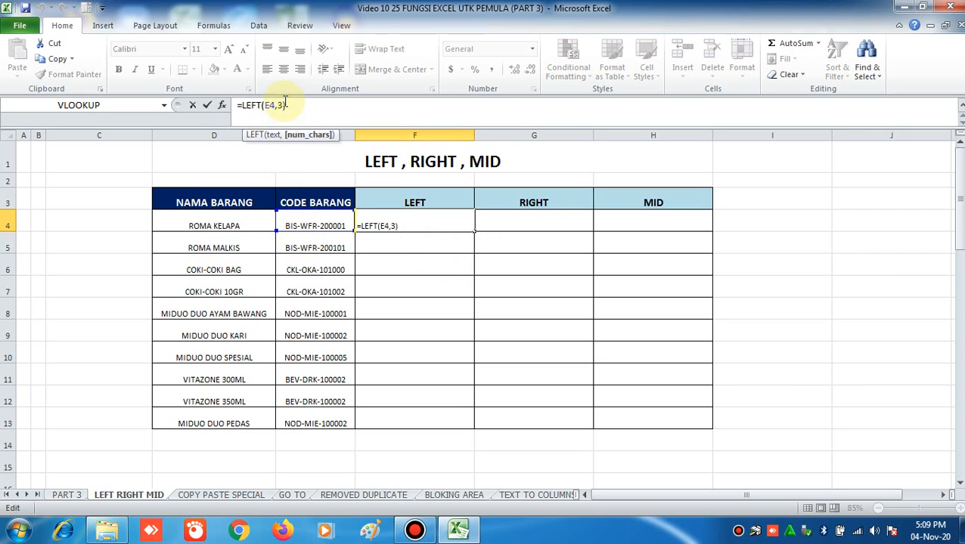
pyautogui.press('BackSpace')
pyautogui.write('6')
pyautogui.press('Return')
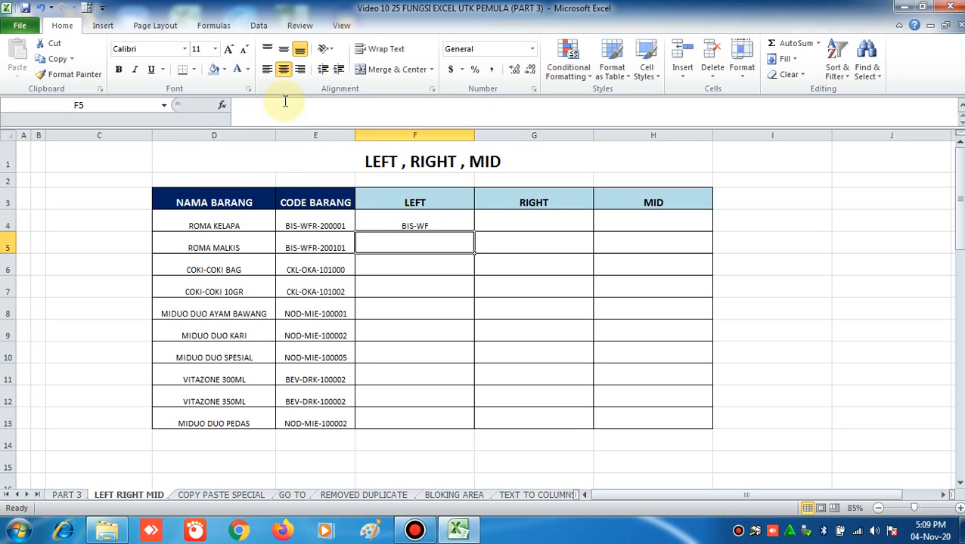
pyautogui.press('Up')
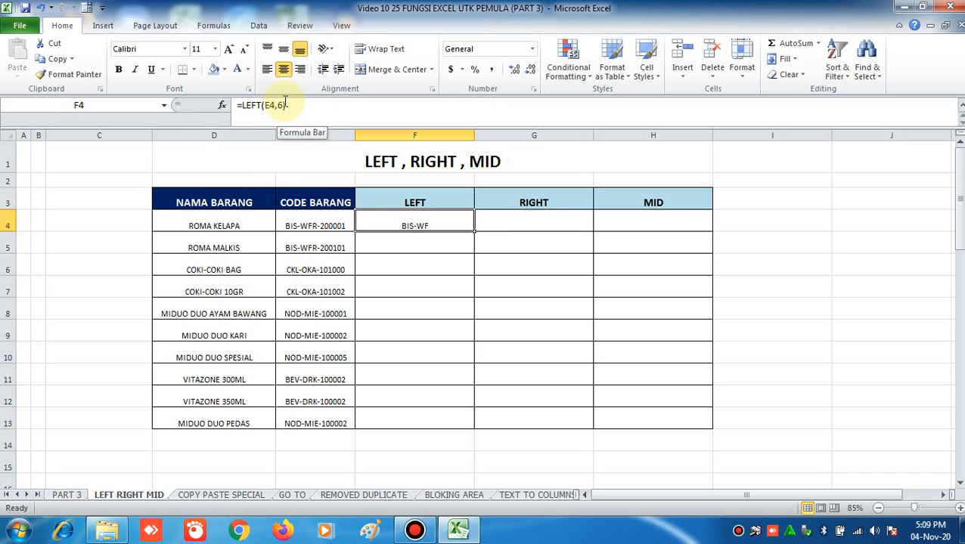
# Set the character count in F4's LEFT formula to 3 and fill the formula down through F13
pyautogui.click(285, 102)
pyautogui.press('BackSpace')
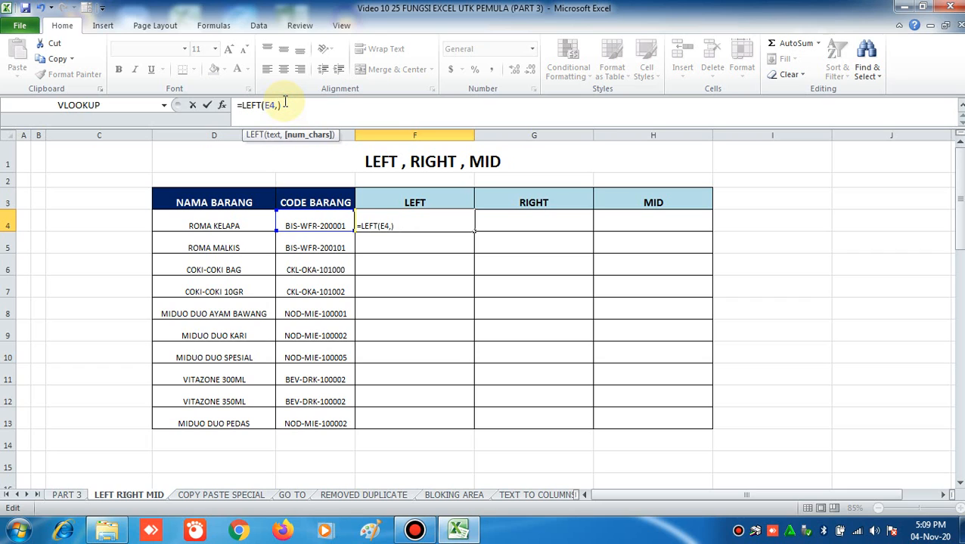
pyautogui.write('3')
pyautogui.press('Return')
pyautogui.click(447, 224)
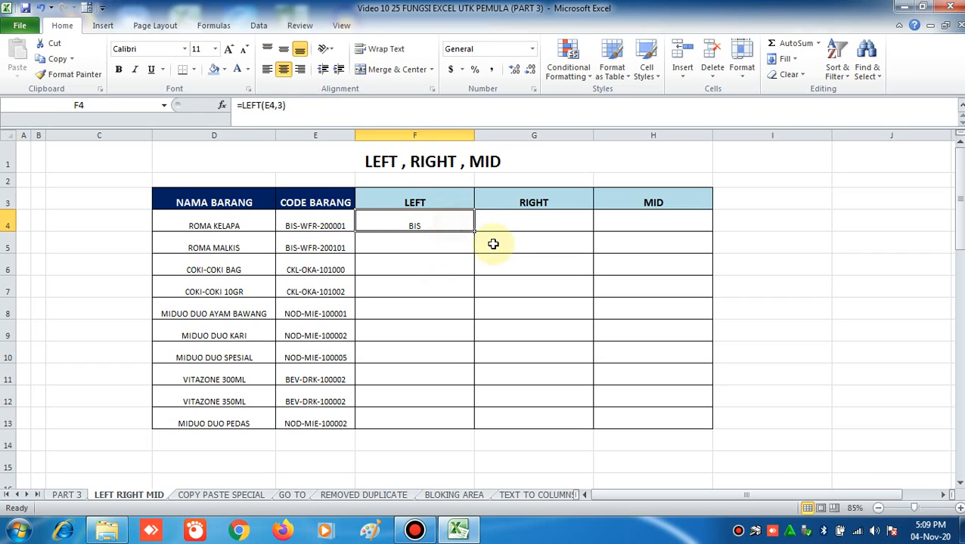
pyautogui.doubleClick(474, 233)
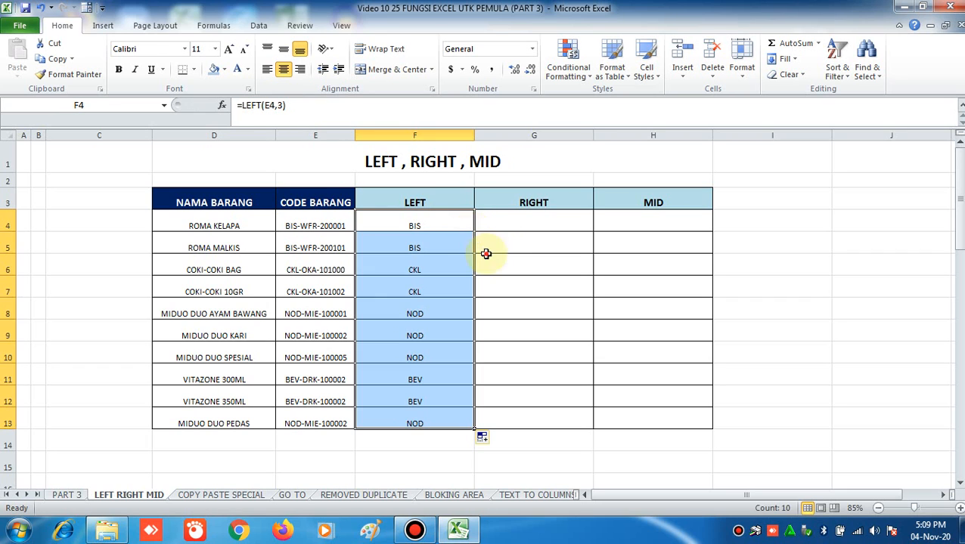
# Enter the formula =RGHT(E4,5) in cell G4 to take five characters from the end of the item code
pyautogui.click(488, 250)
pyautogui.click(527, 222)
pyautogui.write('=RG')
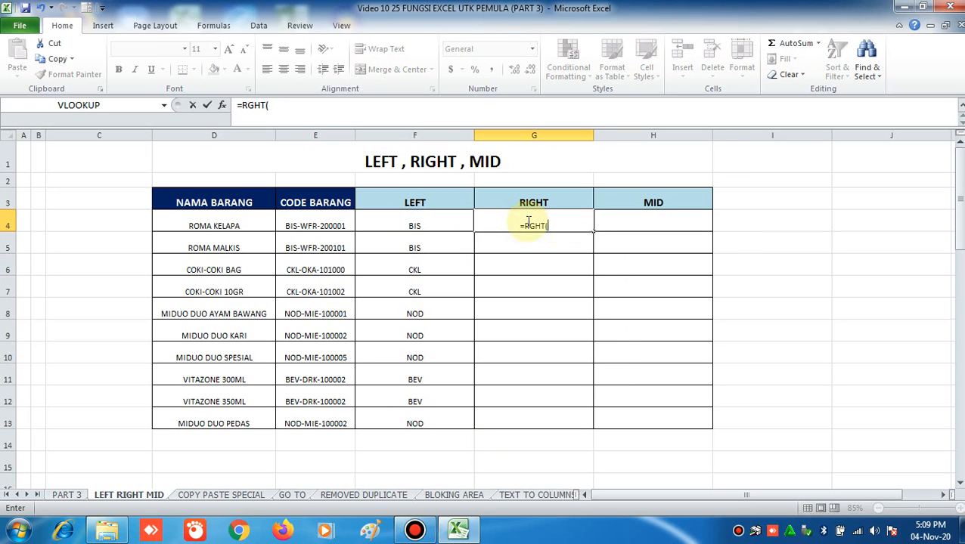
pyautogui.write('HT(')
pyautogui.press('Left')
pyautogui.press('Left')
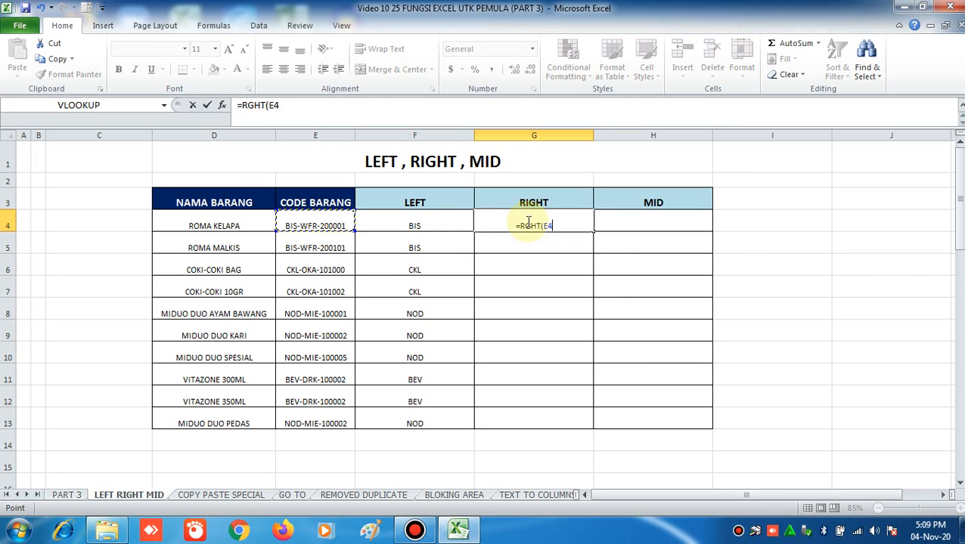
pyautogui.write(',')
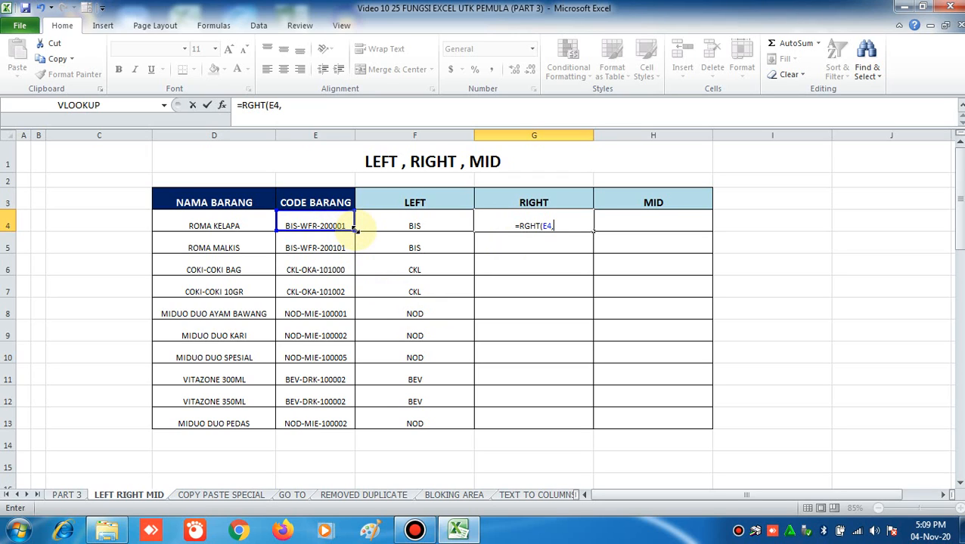
pyautogui.write('5)')
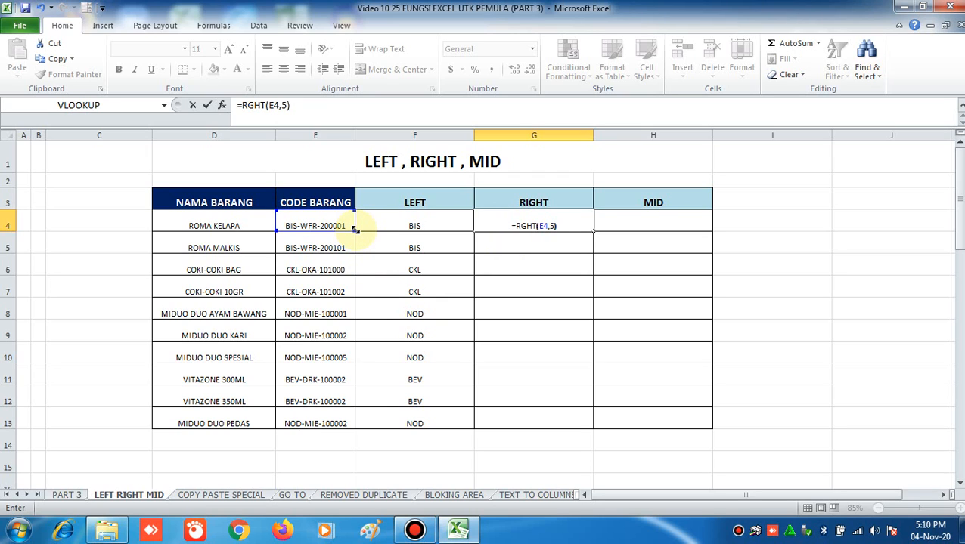
pyautogui.press('Return')
pyautogui.press('Up')
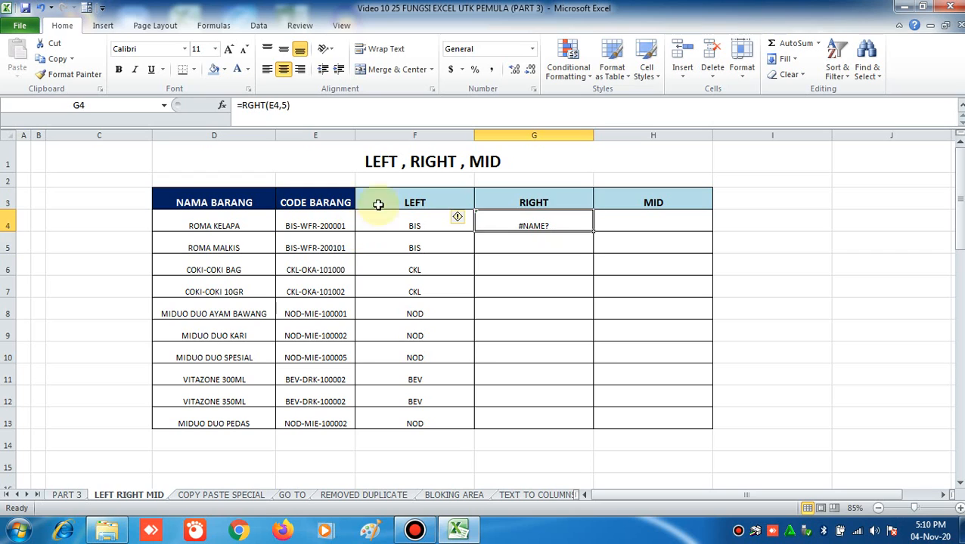
# Correct the misspelled function name in G4 so the formula is =RIGHT(E4,5)
pyautogui.click(342, 103)
pyautogui.click(248, 105)
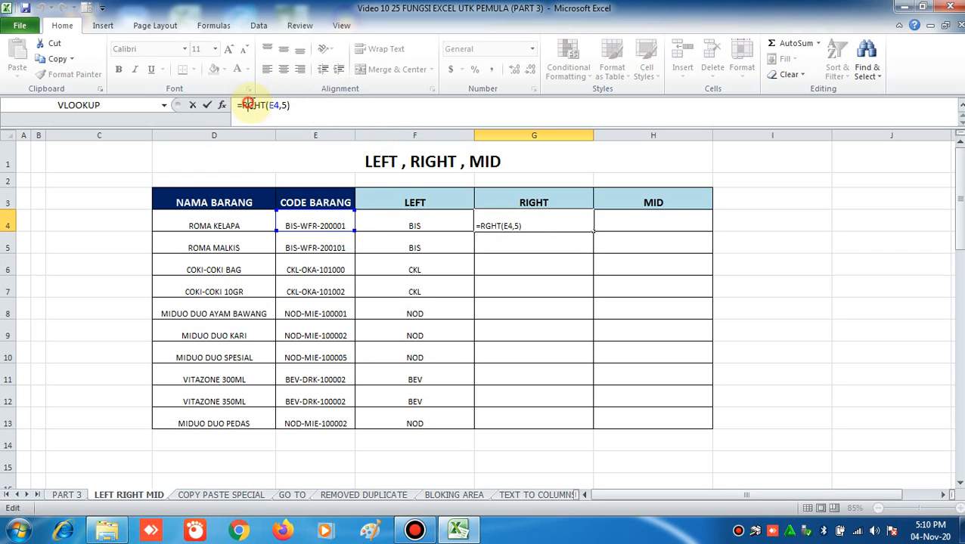
pyautogui.write('I')
pyautogui.press('Return')
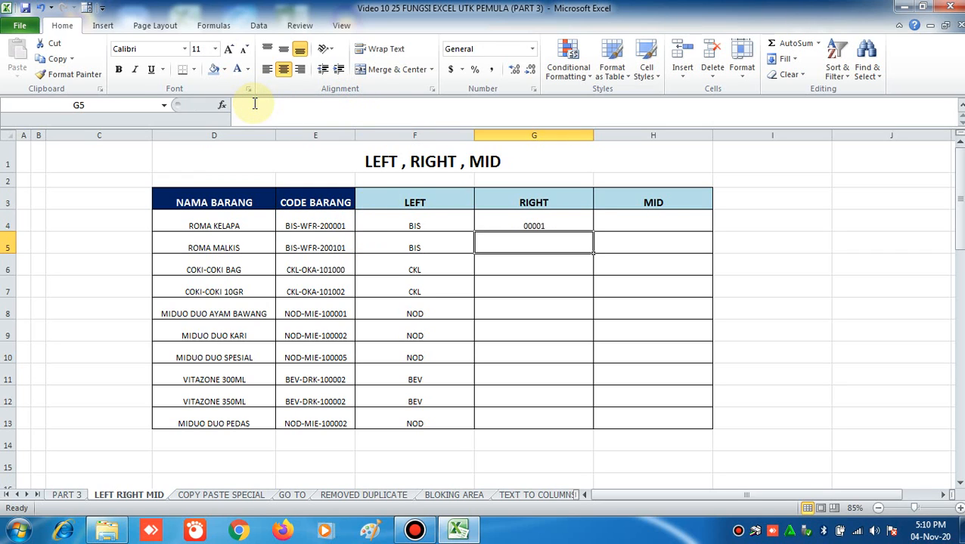
pyautogui.press('Up')
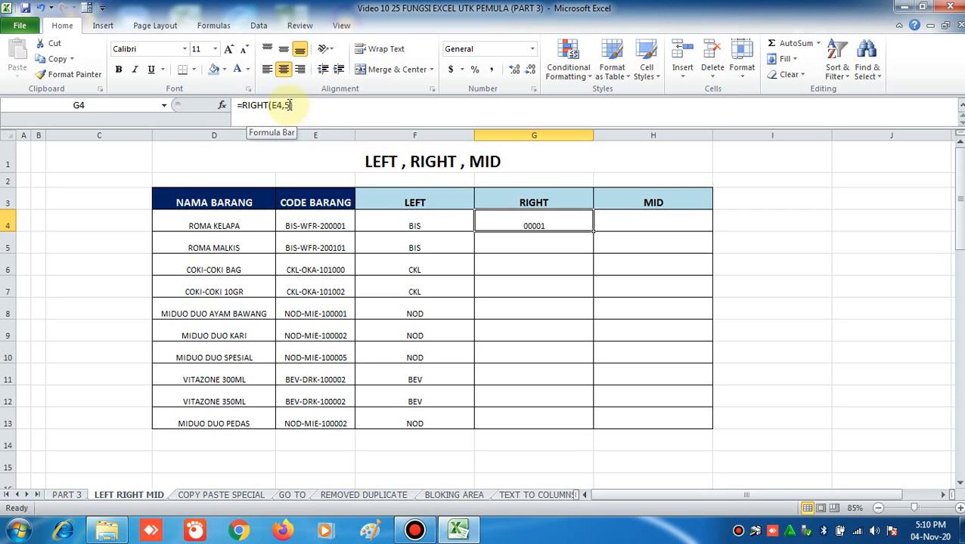
# Set the number of characters in G4's RIGHT formula to 6
pyautogui.click(291, 105)
pyautogui.press('BackSpace')
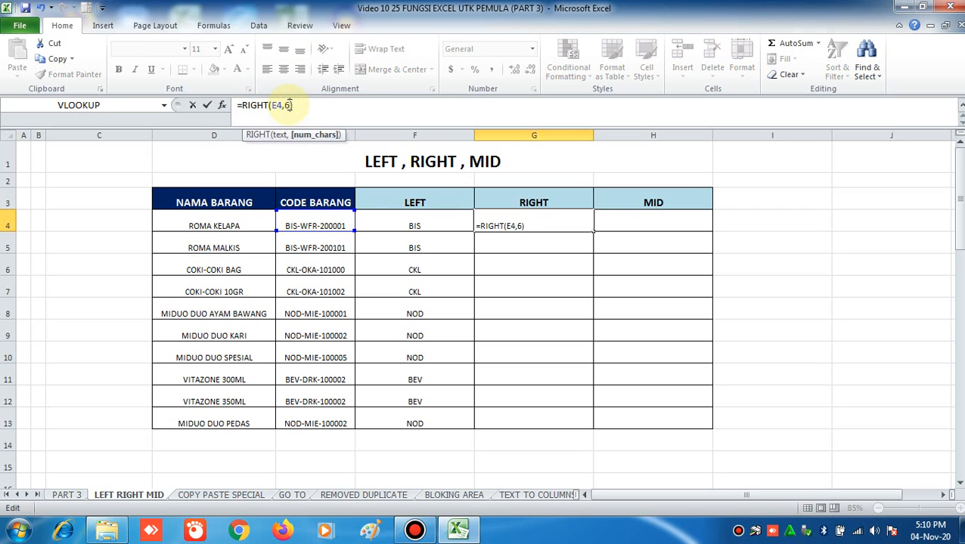
pyautogui.press('Return')
pyautogui.press('Up')
# Copy the RIGHT formula from G4 and paste it over G4:G13 to fill the RIGHT column
pyautogui.hotkey('ctrl', 'c')
pyautogui.hotkey('shift', 'Down')
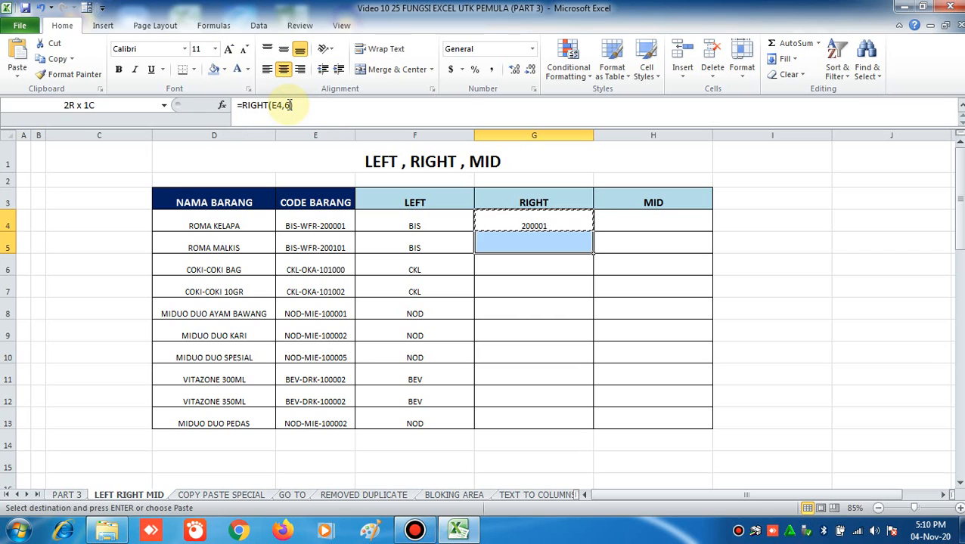
pyautogui.hotkey('shift', 'Down')
pyautogui.hotkey('shift', 'Down')
pyautogui.hotkey('shift', 'Down')
pyautogui.hotkey('shift', 'Down')
pyautogui.hotkey('shift', 'Down')
pyautogui.hotkey('shift', 'Down')
pyautogui.hotkey('shift', 'Down')
pyautogui.hotkey('shift', 'Down')
pyautogui.hotkey('shift', 'Down')
pyautogui.hotkey('shift', 'Down')
pyautogui.hotkey('shift', 'Up')
pyautogui.hotkey('shift', 'Up')
pyautogui.hotkey('ctrl', 'v')
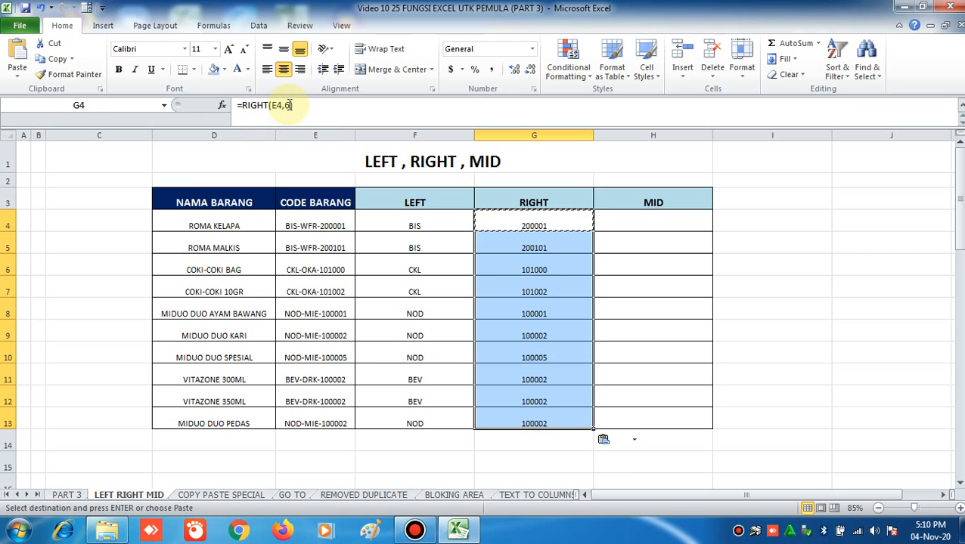
# Enter the formula =MID(E4,5,3) in cell H4 to take three characters from the middle of the item code
pyautogui.press('Up')
pyautogui.press('Down')
pyautogui.press('Right')
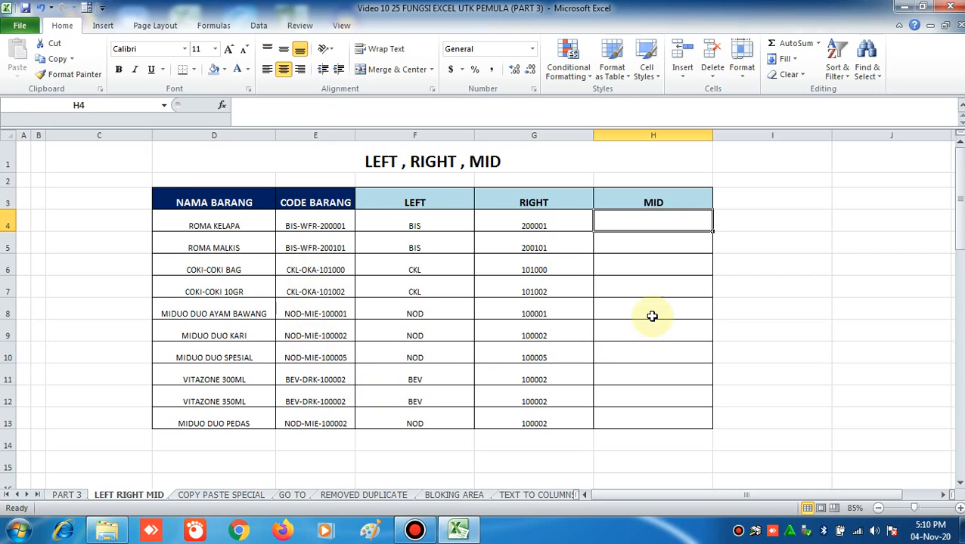
pyautogui.click(672, 245)
pyautogui.click(660, 223)
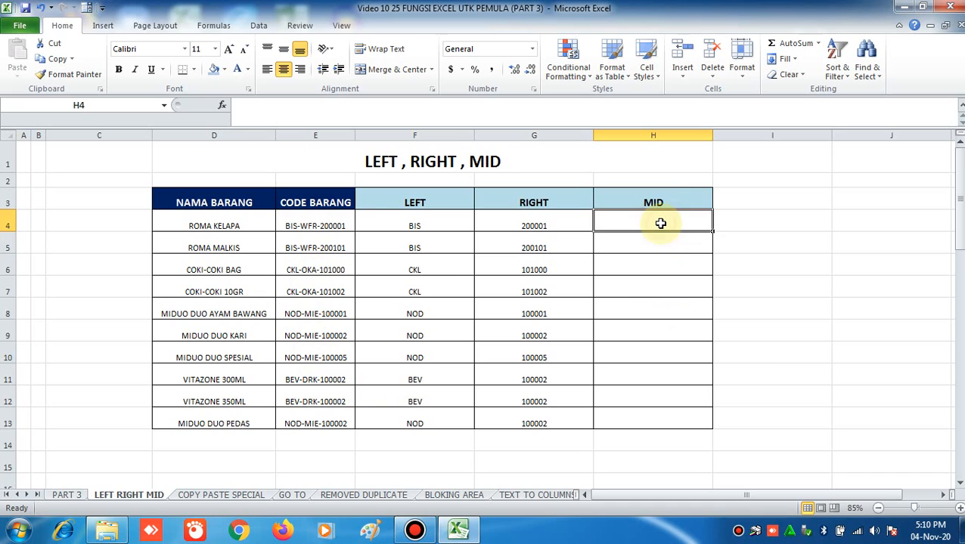
pyautogui.write('=MID')
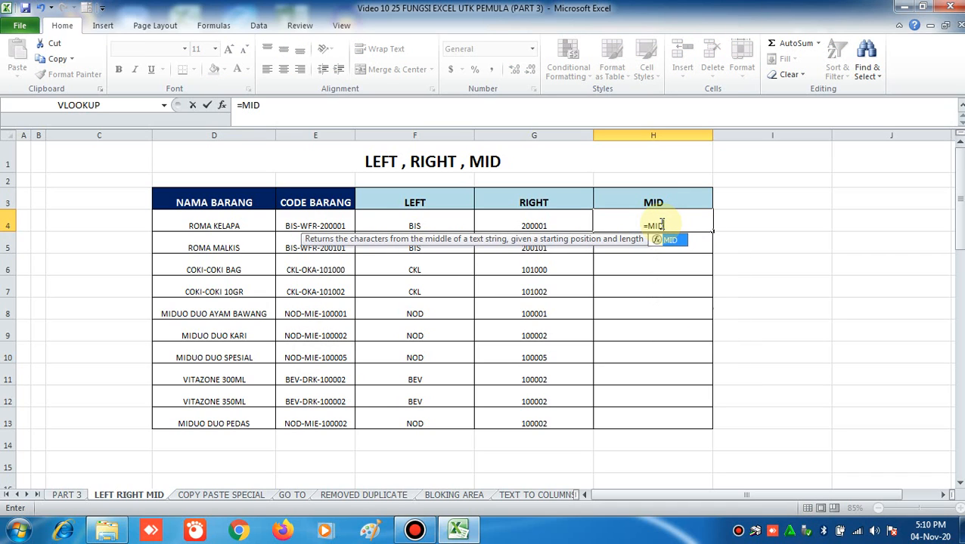
pyautogui.write('(')
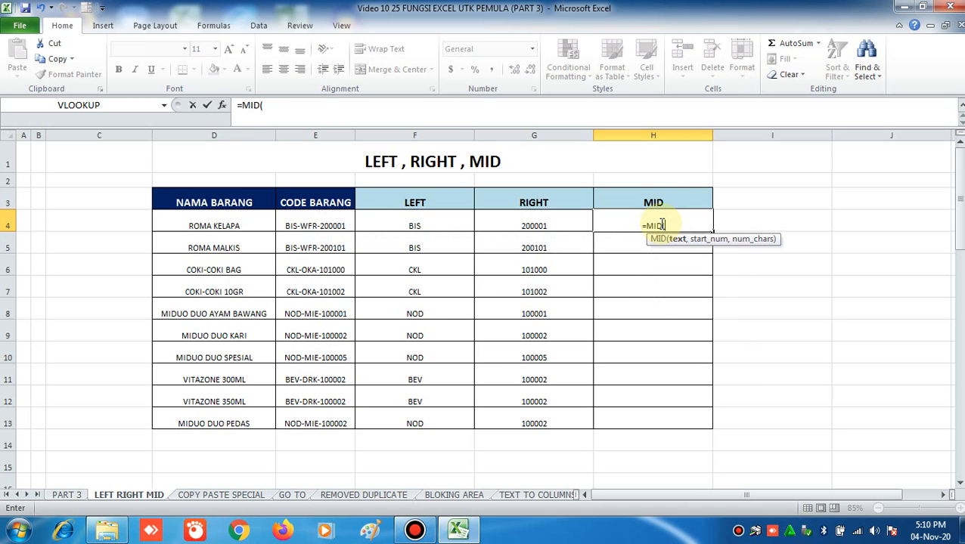
pyautogui.press('Left')
pyautogui.press('Left')
pyautogui.press('Left')
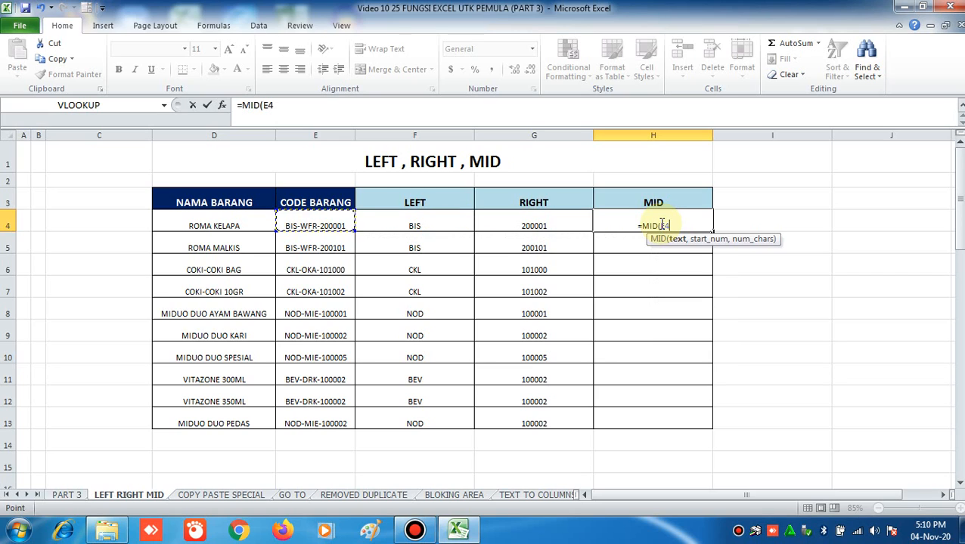
pyautogui.write(',')
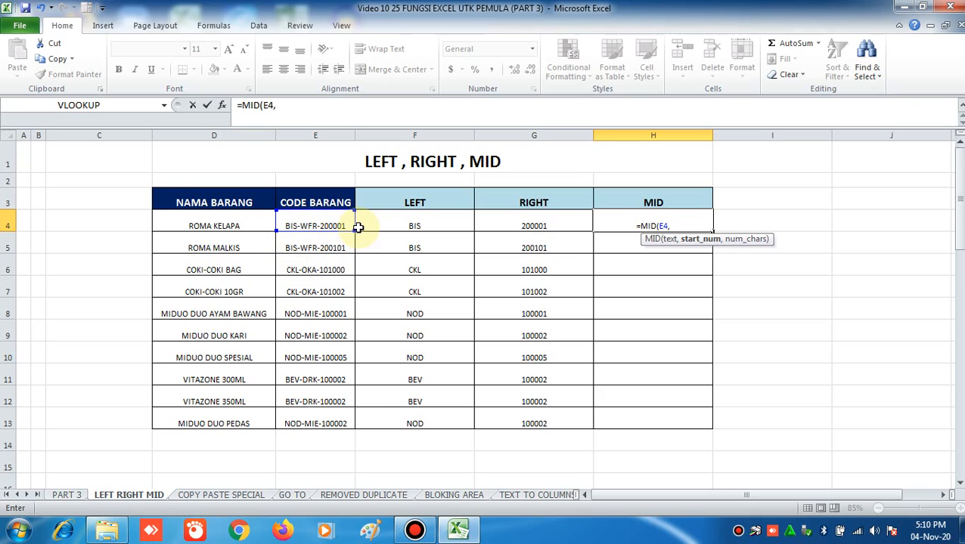
pyautogui.write('5')
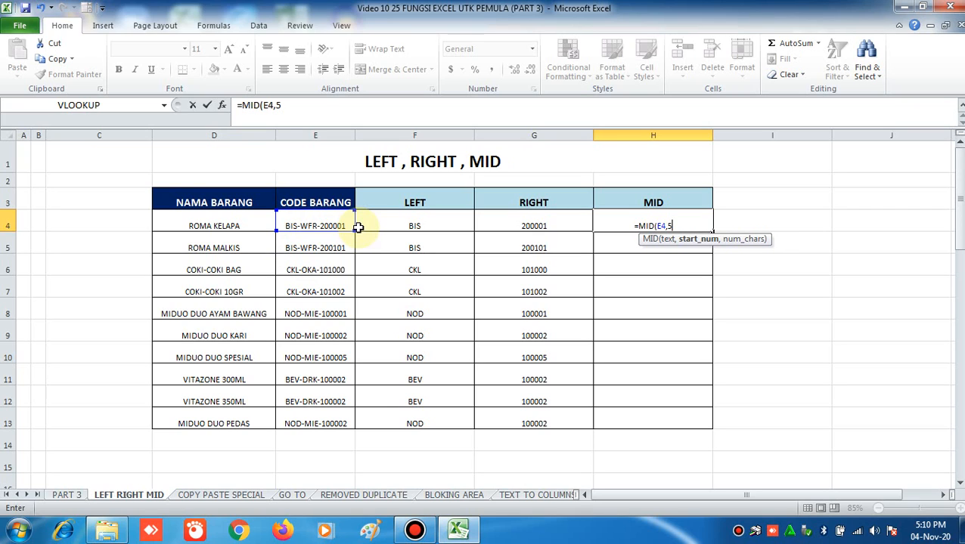
pyautogui.write(',')
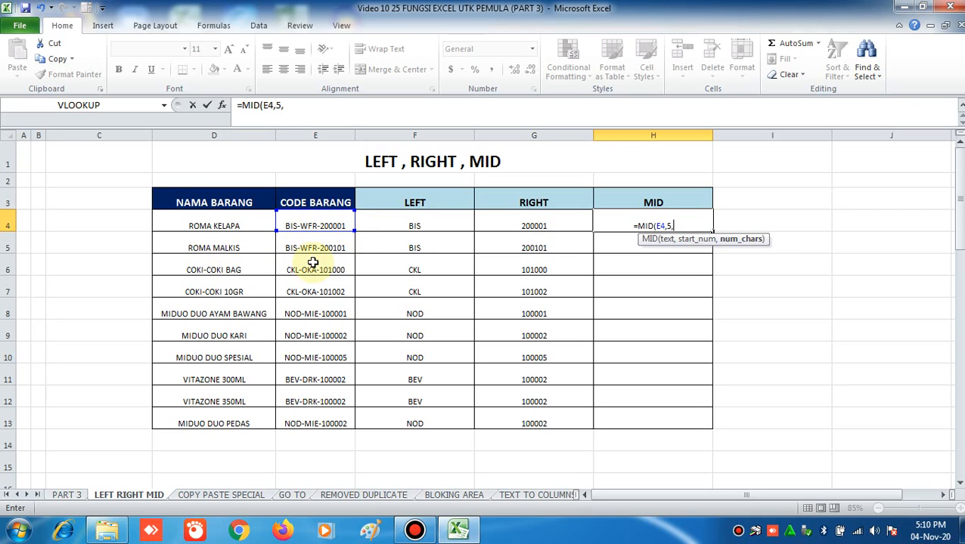
pyautogui.write('3')
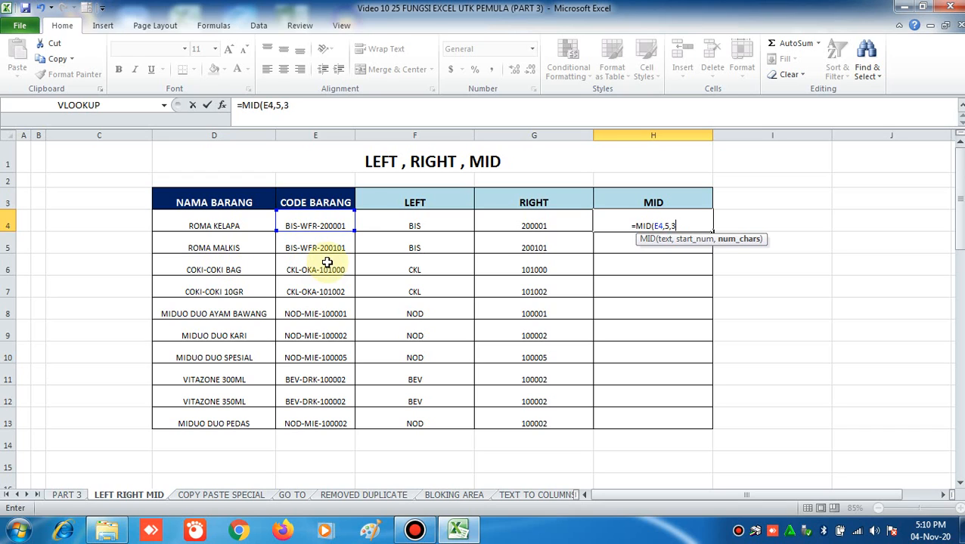
pyautogui.write(')')
pyautogui.press('Return')
# Copy the MID formula from H4 and paste it over H4:H13 to fill the MID column
pyautogui.press('Up')
pyautogui.hotkey('ctrl', 'c')
pyautogui.hotkey('shift', 'Down')
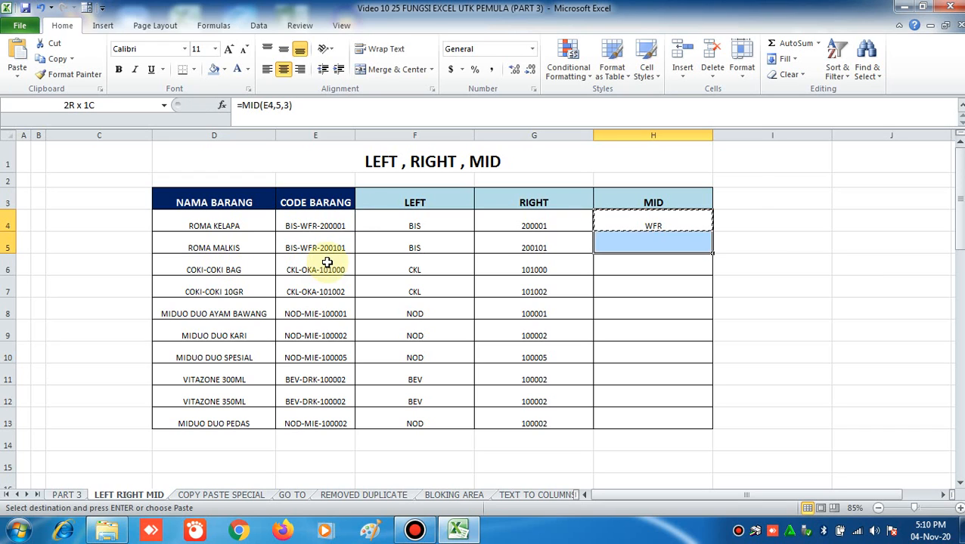
pyautogui.hotkey('shift', 'Down')
pyautogui.hotkey('shift', 'Down')
pyautogui.hotkey('shift', 'Down')
pyautogui.hotkey('shift', 'Down')
pyautogui.hotkey('shift', 'Down')
pyautogui.hotkey('shift', 'Down')
pyautogui.hotkey('shift', 'Down')
pyautogui.hotkey('shift', 'Down')
pyautogui.hotkey('ctrl', 'v')
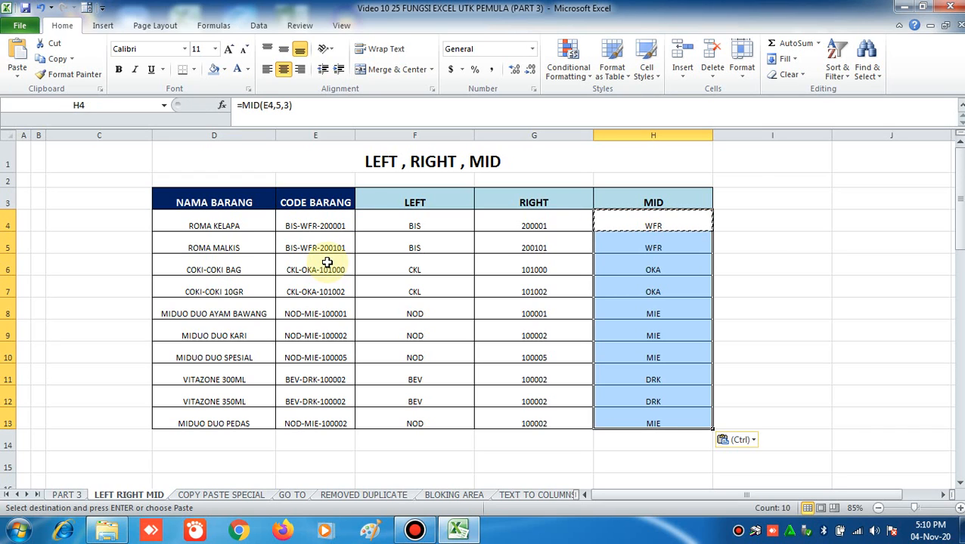
pyautogui.press('Escape')
pyautogui.click(405, 270)
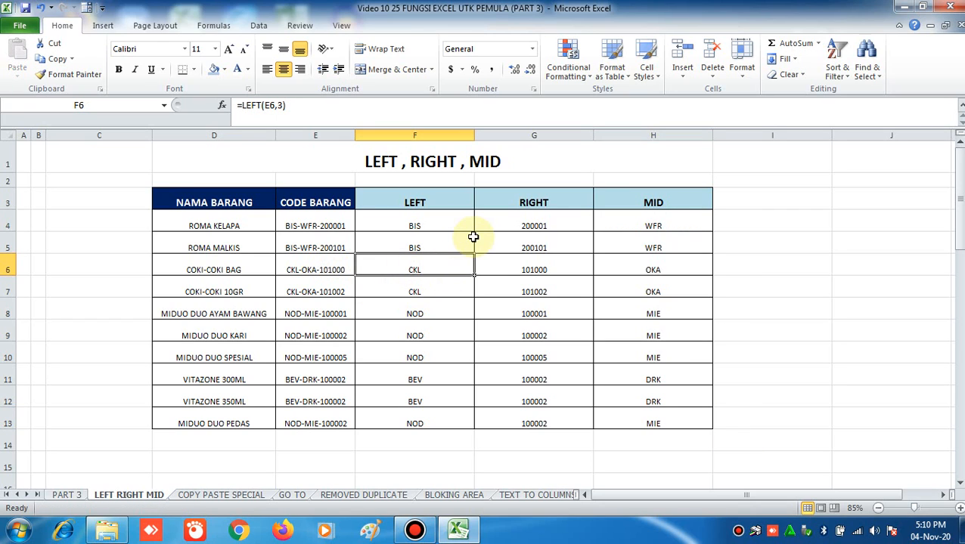
# Open the COPY PASTE SPECIAL sheet and examine the formulas behind the TOTAL column cells
pyautogui.click(222, 495)
pyautogui.click(427, 306)
pyautogui.click(510, 236)
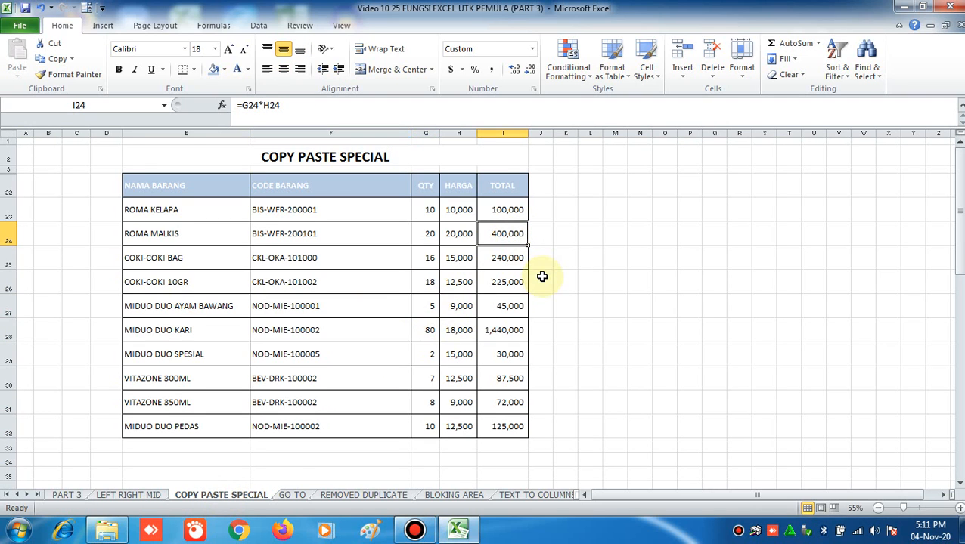
pyautogui.click(517, 330)
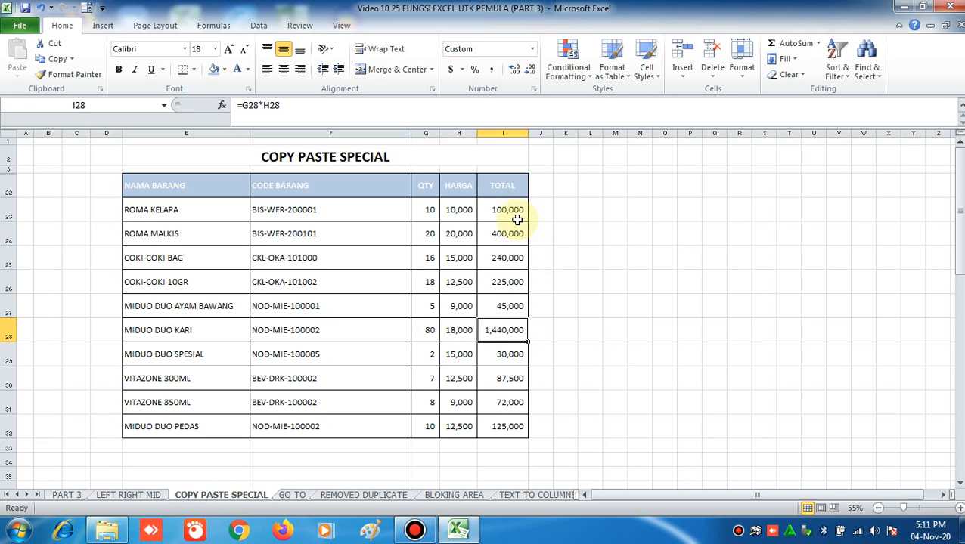
pyautogui.click(565, 241)
pyautogui.doubleClick(509, 210)
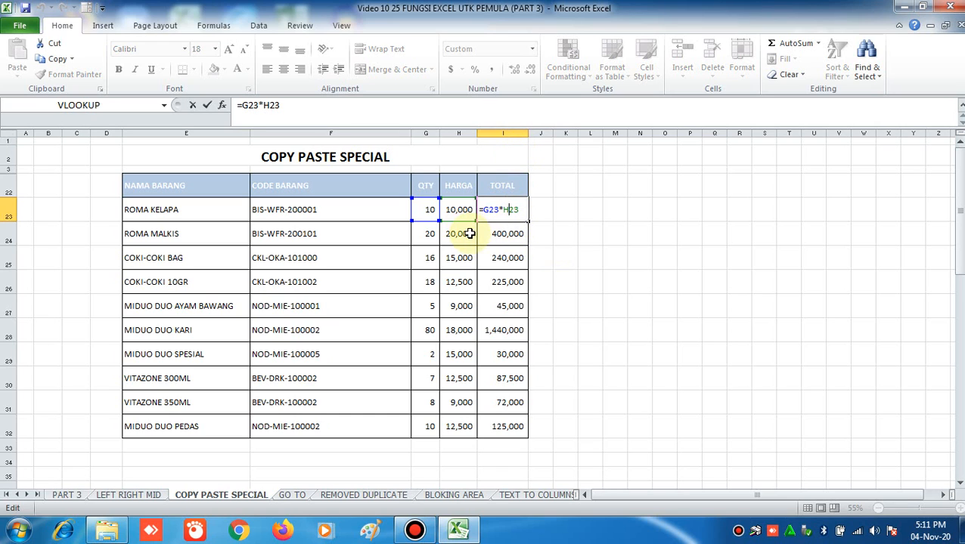
pyautogui.press('Escape')
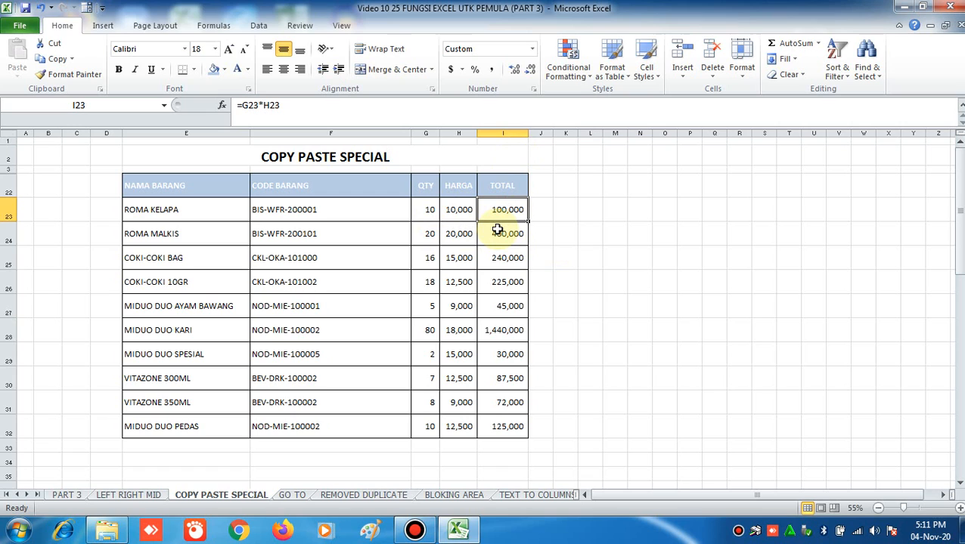
pyautogui.click(511, 234)
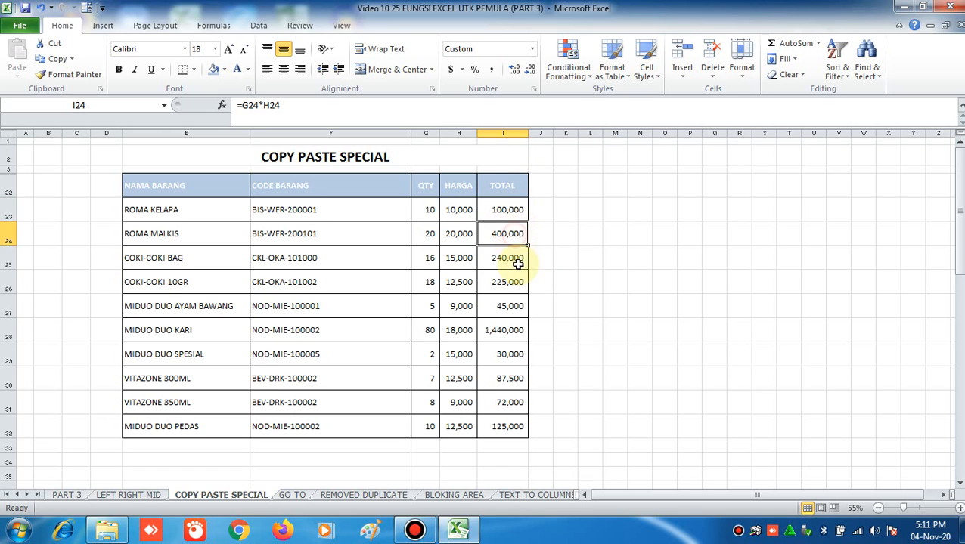
pyautogui.click(510, 257)
pyautogui.doubleClick(510, 258)
pyautogui.click(559, 258)
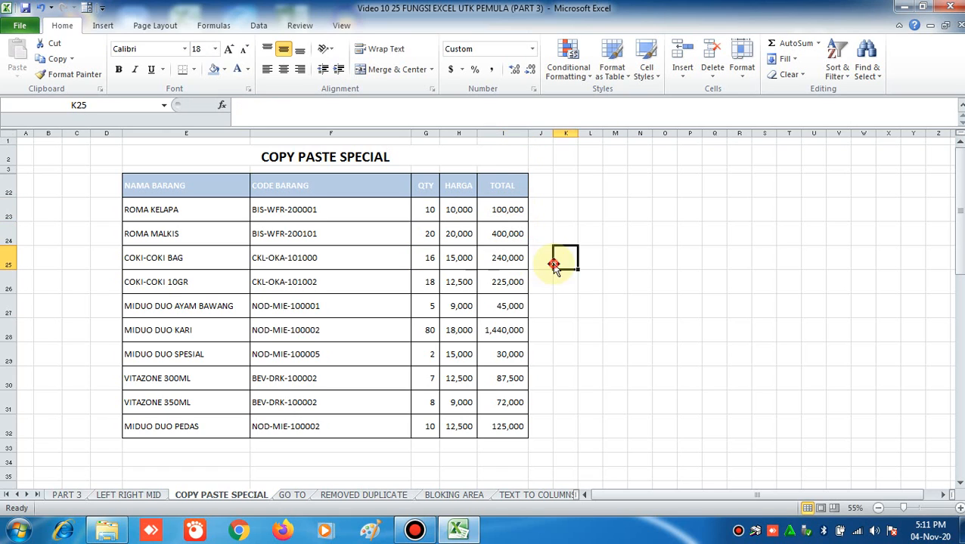
pyautogui.moveTo(517, 208); pyautogui.dragTo(515, 424)
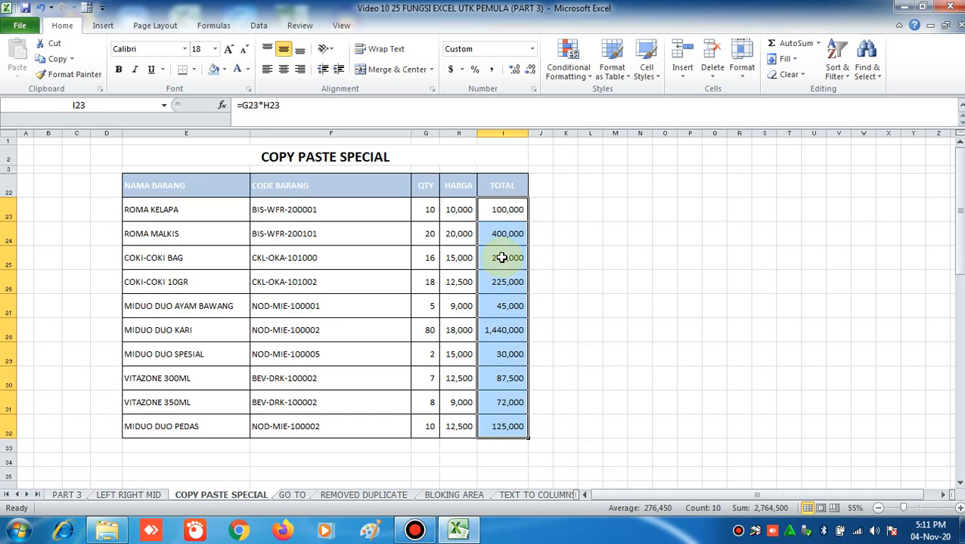
pyautogui.click(523, 274)
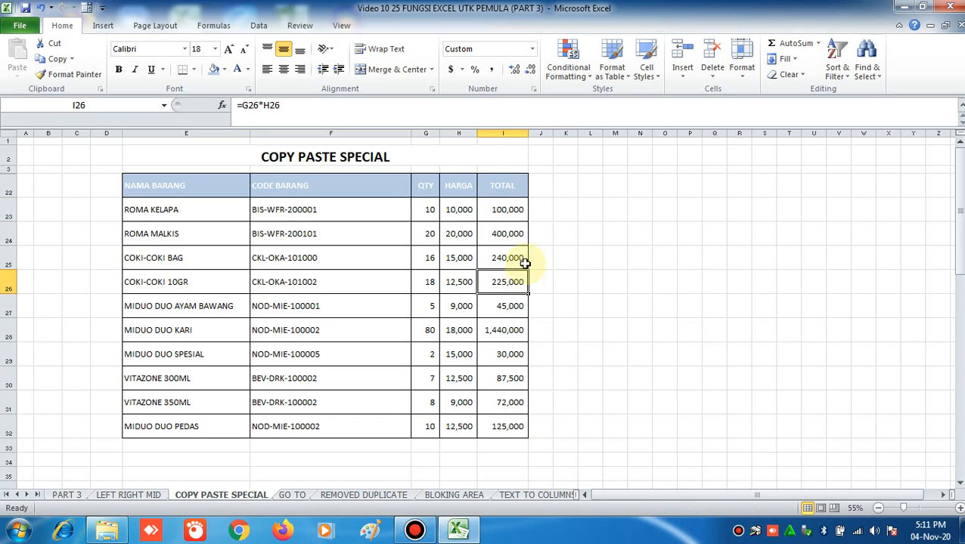
# Replace the TOTAL formulas in I23:I32 with plain values by copying the range and pasting it over itself with Paste Special Values
pyautogui.click(517, 208)
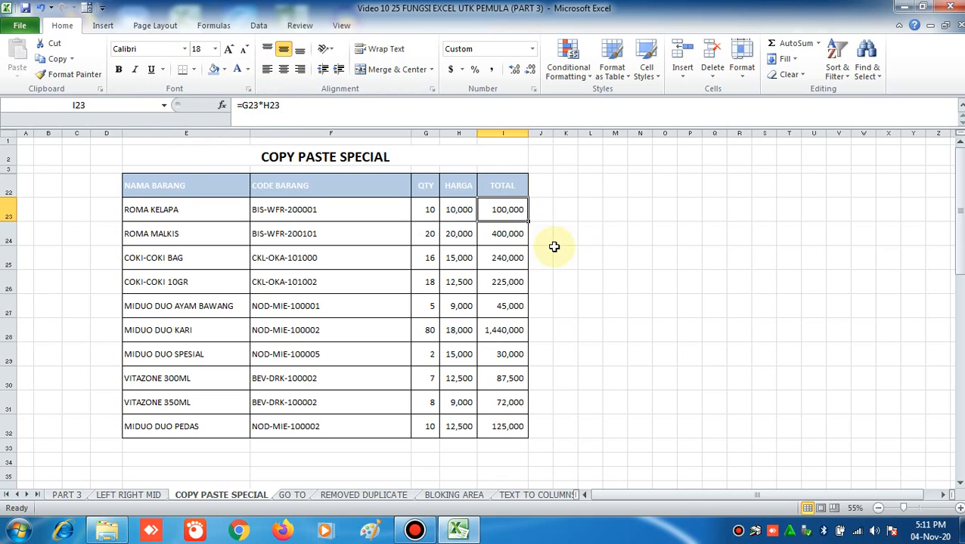
pyautogui.hotkey('ctrl', 'shift', 'Down')
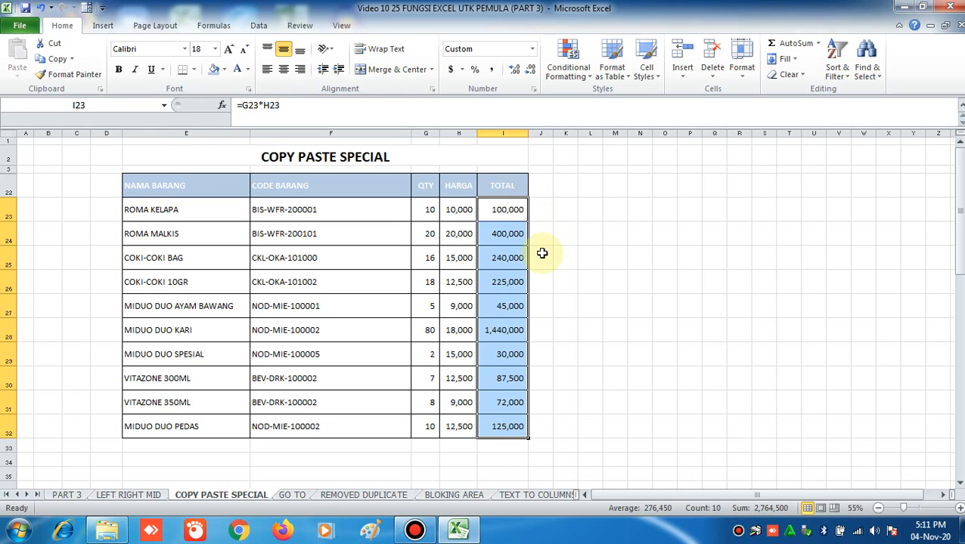
pyautogui.hotkey('ctrl', 'c')
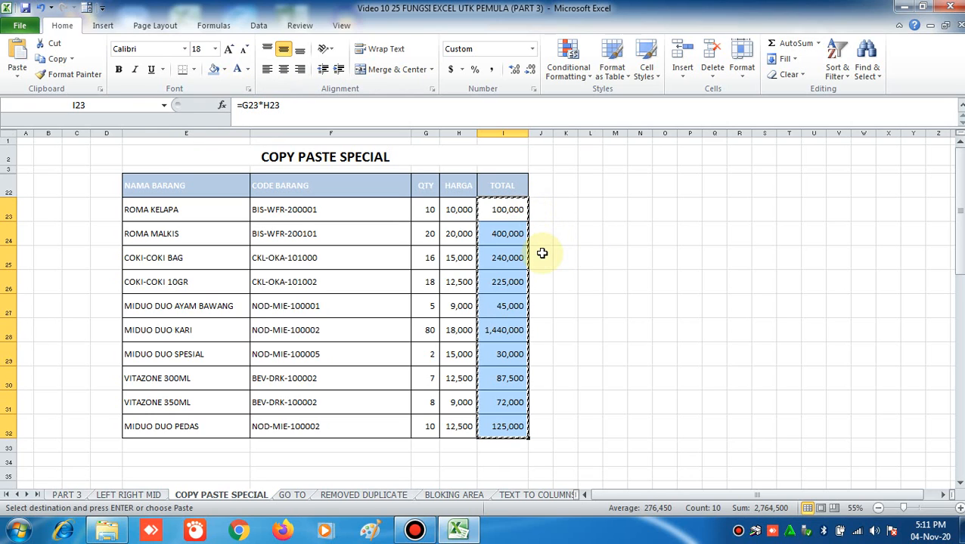
pyautogui.rightClick(513, 221)
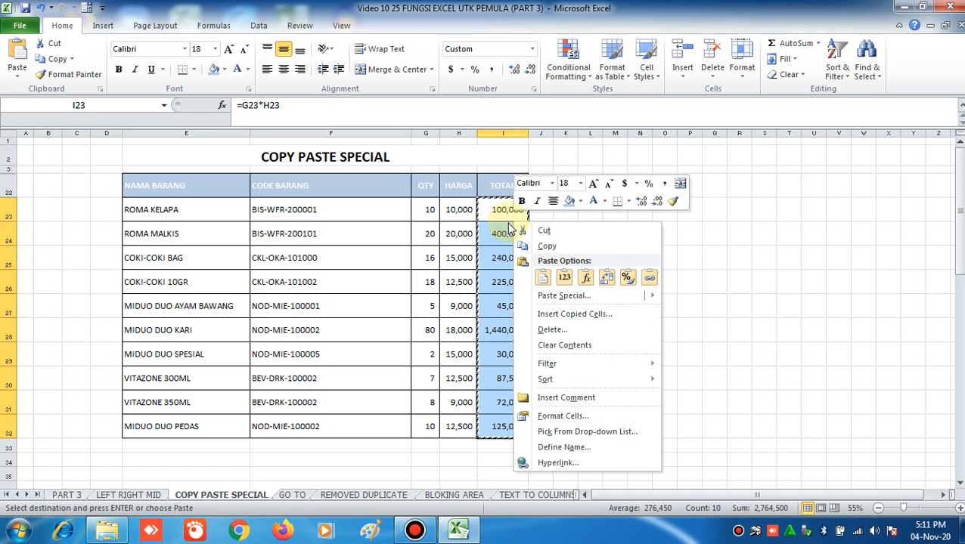
pyautogui.click(564, 296)
pyautogui.click(462, 240)
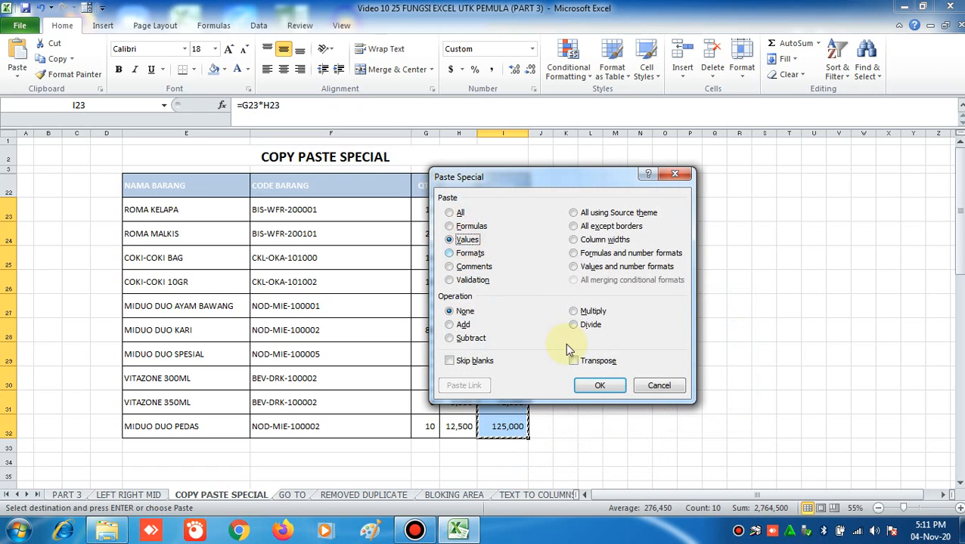
pyautogui.click(599, 386)
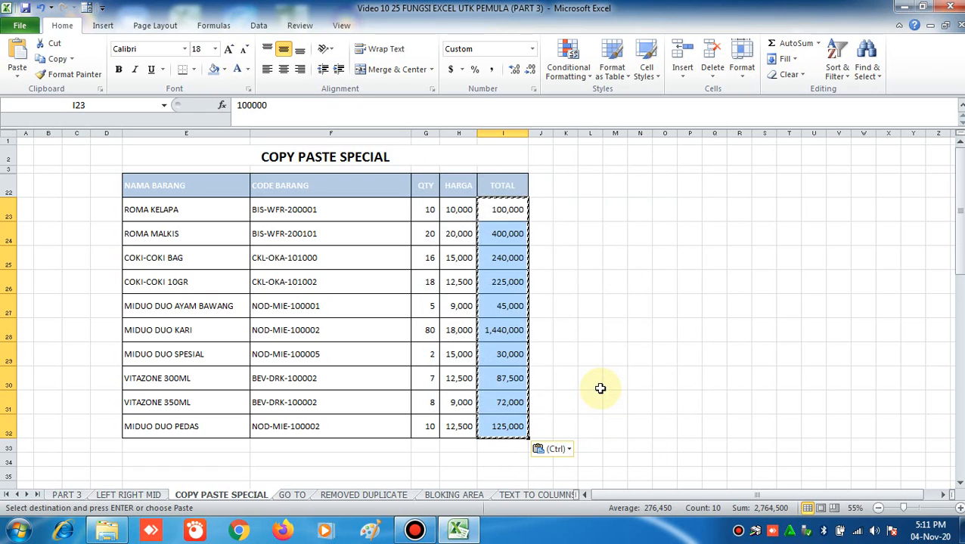
pyautogui.press('Escape')
pyautogui.click(512, 209)
pyautogui.click(511, 256)
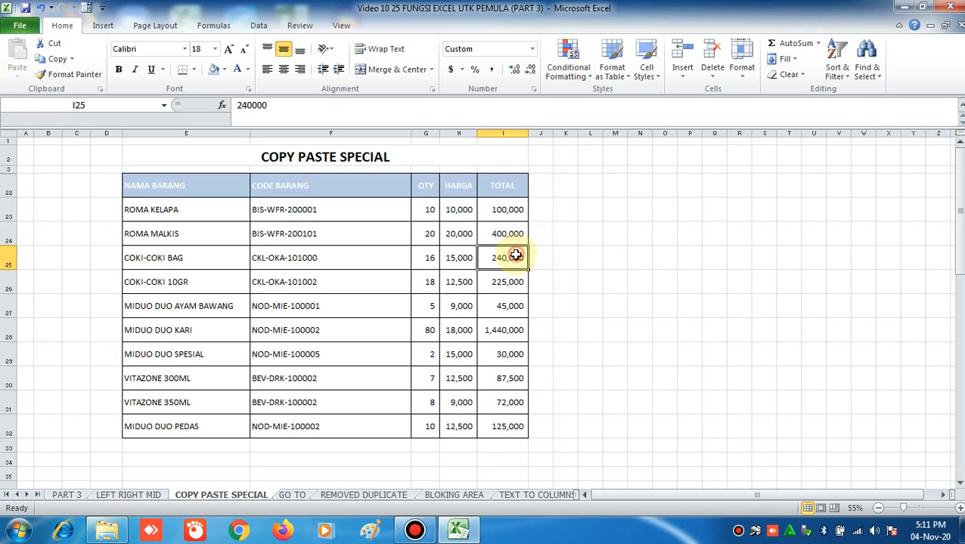
pyautogui.click(508, 330)
pyautogui.click(507, 224)
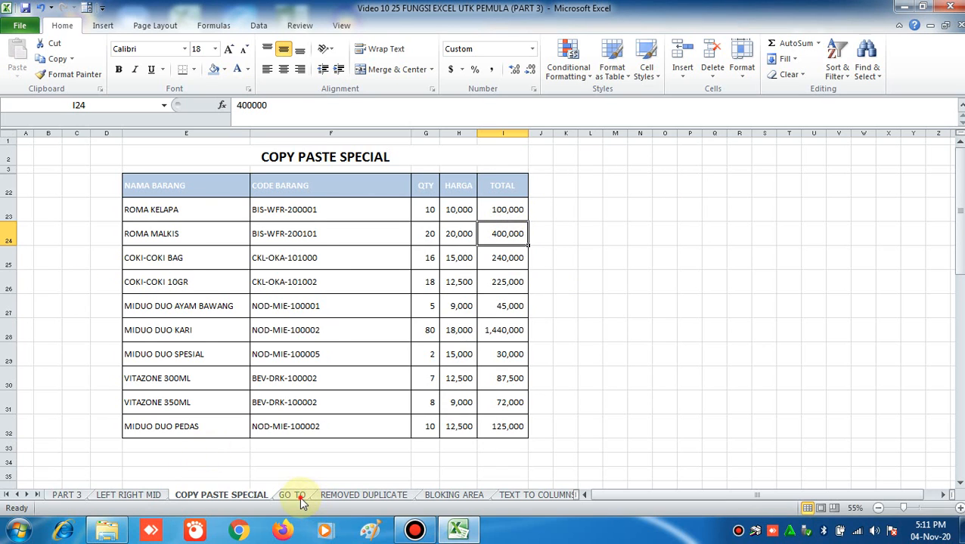
# Open the GO TO sheet and examine the blank cells in the SOPIR and KETERANGAN columns of the first table
pyautogui.click(301, 502)
pyautogui.scroll(1, 281, 249)
pyautogui.click(302, 158)
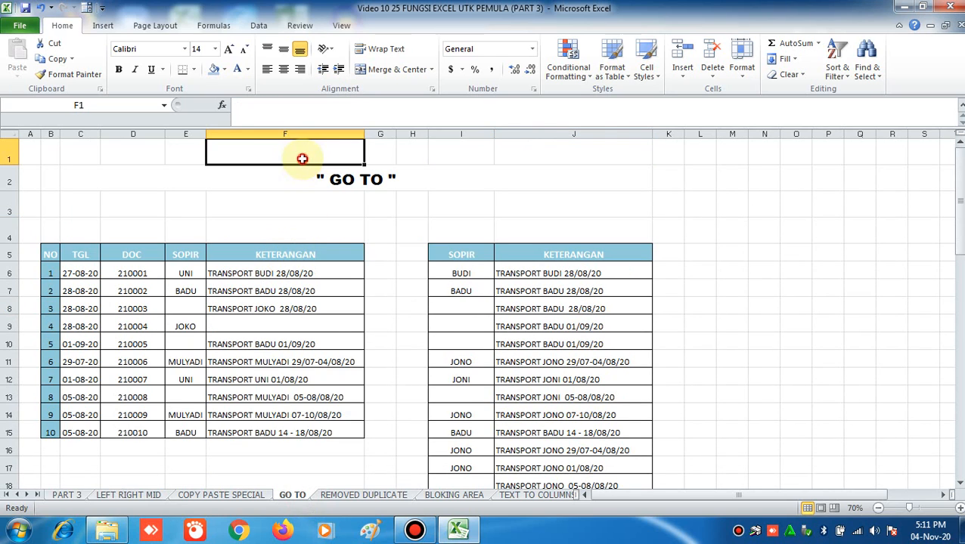
pyautogui.click(185, 255)
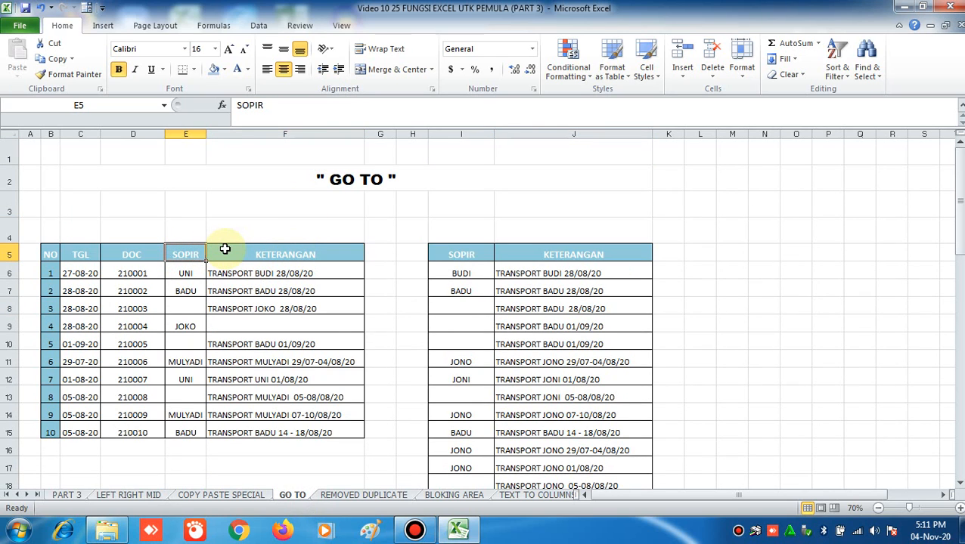
pyautogui.click(265, 355)
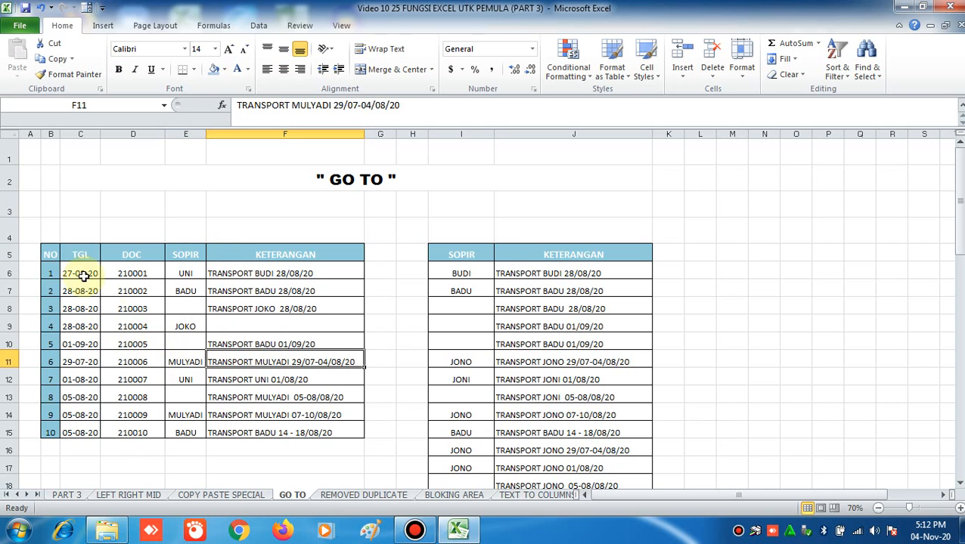
pyautogui.moveTo(54, 258); pyautogui.dragTo(295, 432)
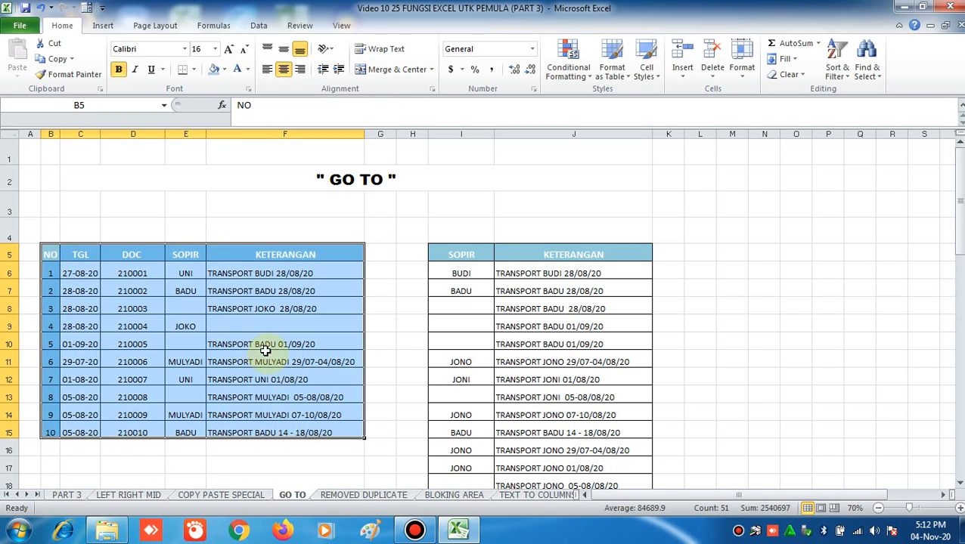
pyautogui.click(188, 305)
pyautogui.moveTo(187, 305); pyautogui.dragTo(267, 323)
pyautogui.click(191, 344)
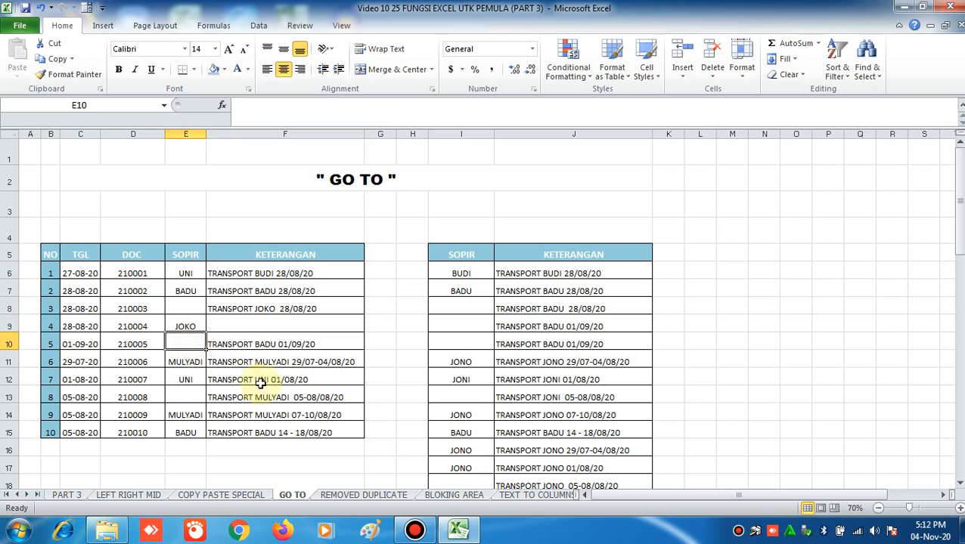
pyautogui.click(242, 339)
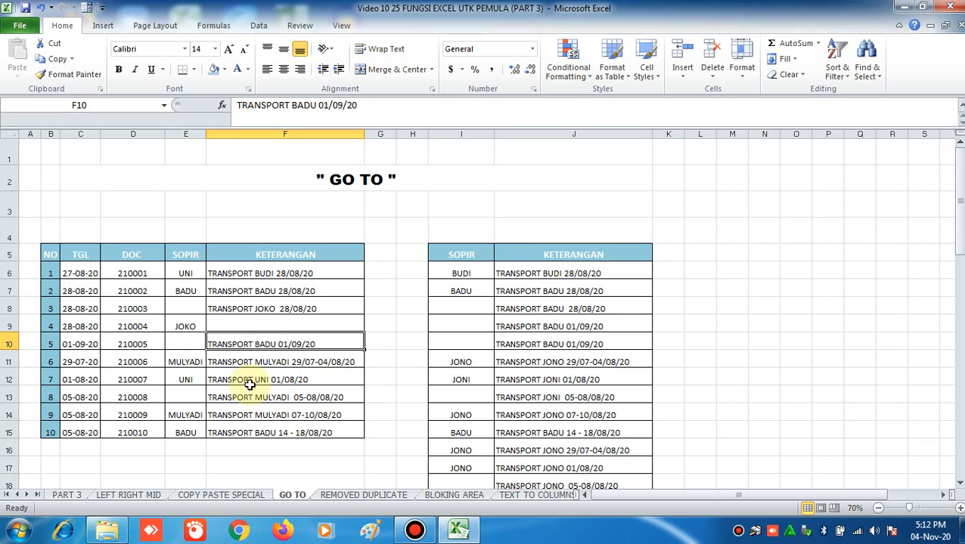
# Select only the blank cells within C6:F15 of the first table using Go To Special with the Blanks option
pyautogui.click(80, 271)
pyautogui.moveTo(81, 271); pyautogui.dragTo(320, 425)
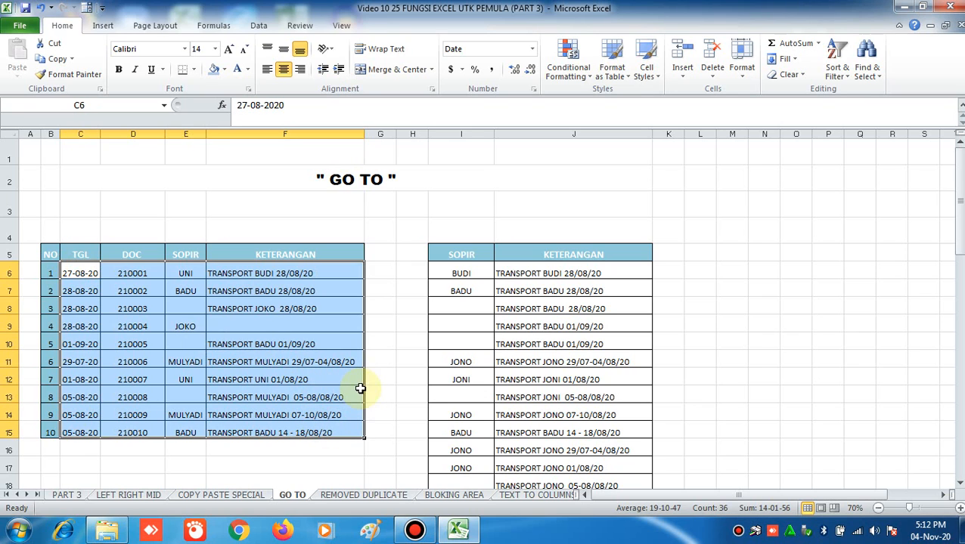
pyautogui.press('F5')
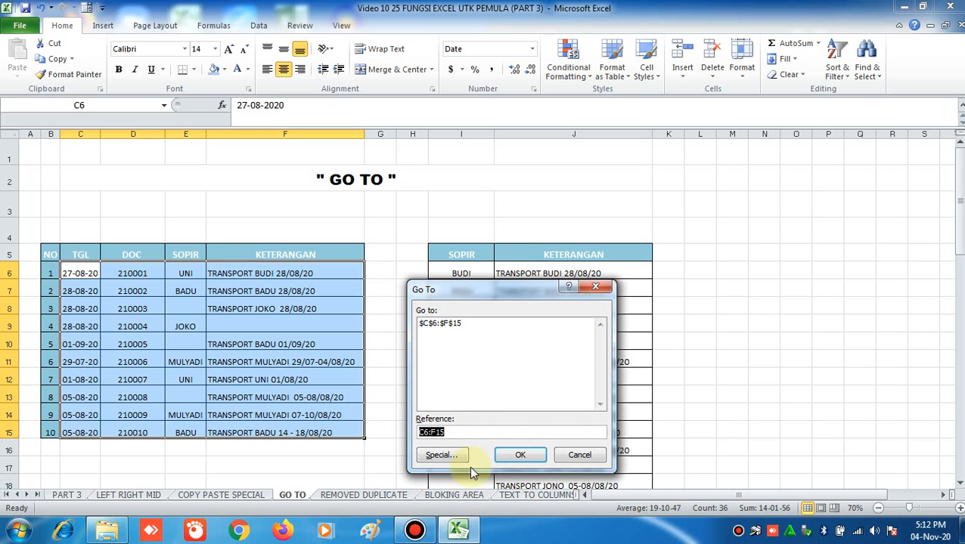
pyautogui.click(445, 456)
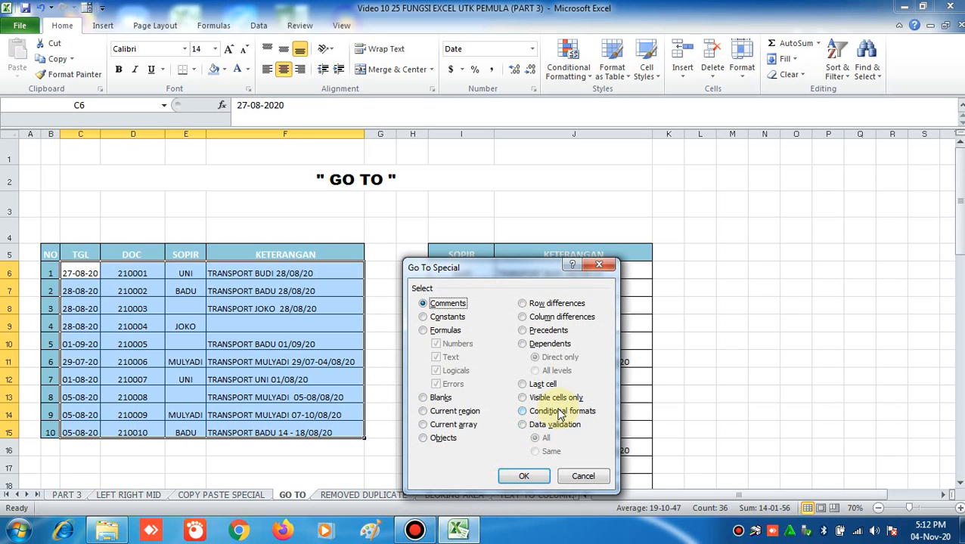
pyautogui.click(437, 398)
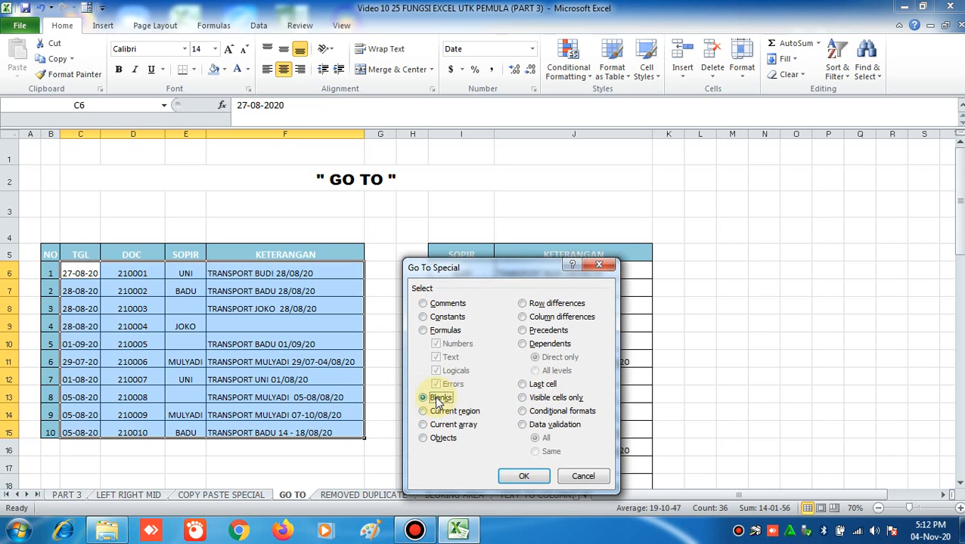
pyautogui.click(524, 476)
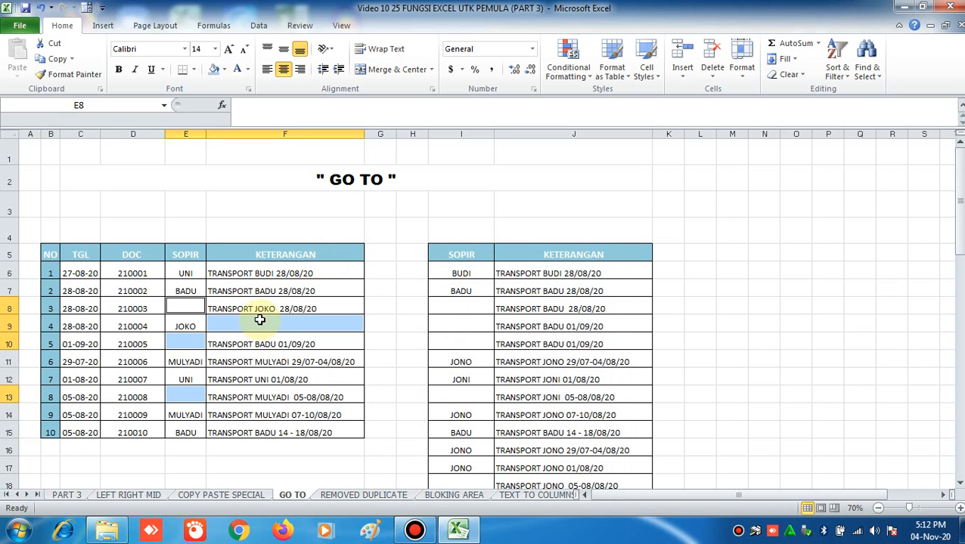
# Fill all the selected blank cells of the first table at once with the text KOSONG
pyautogui.click(287, 100)
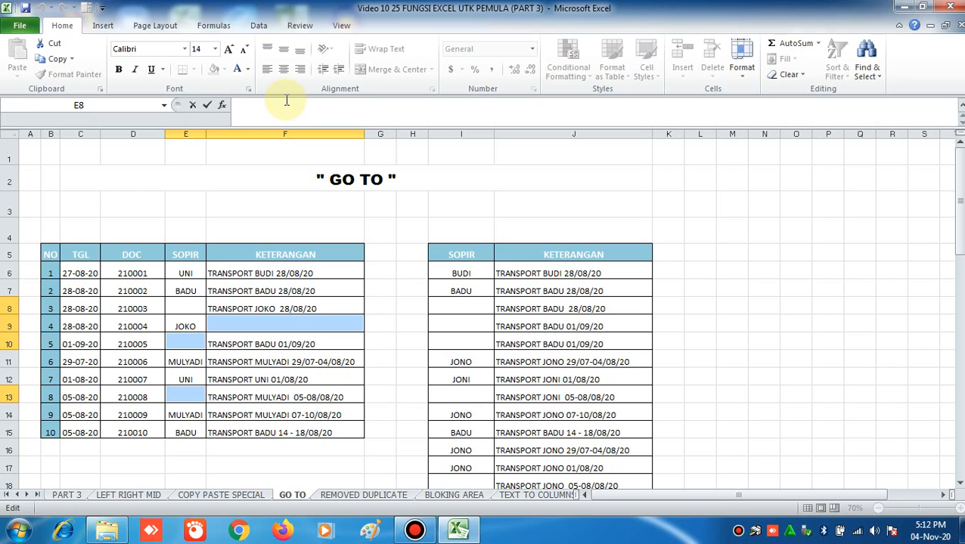
pyautogui.write('KOSONG')
pyautogui.hotkey('ctrl', 'Return')
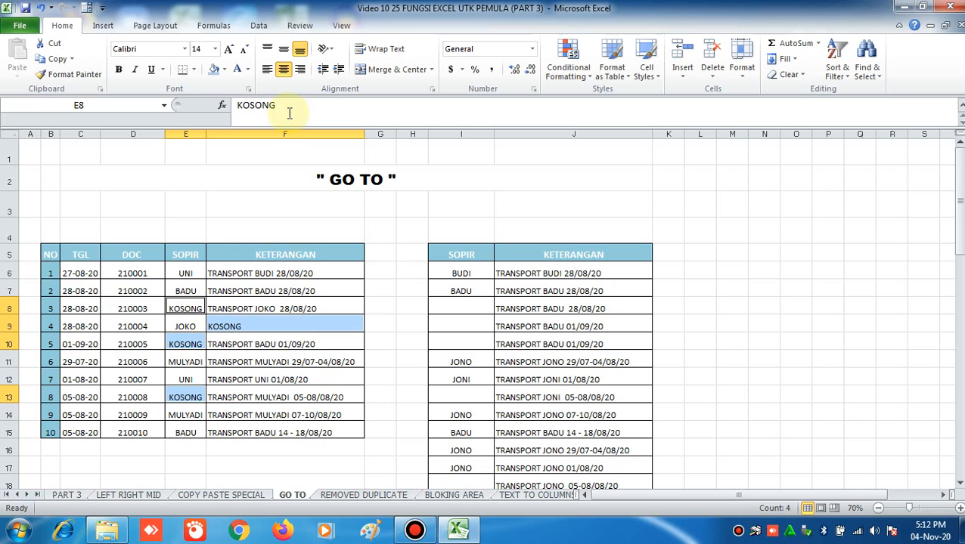
# Replace the text in all the selected cells of the first table at once with NOL
pyautogui.moveTo(291, 105); pyautogui.dragTo(234, 105)
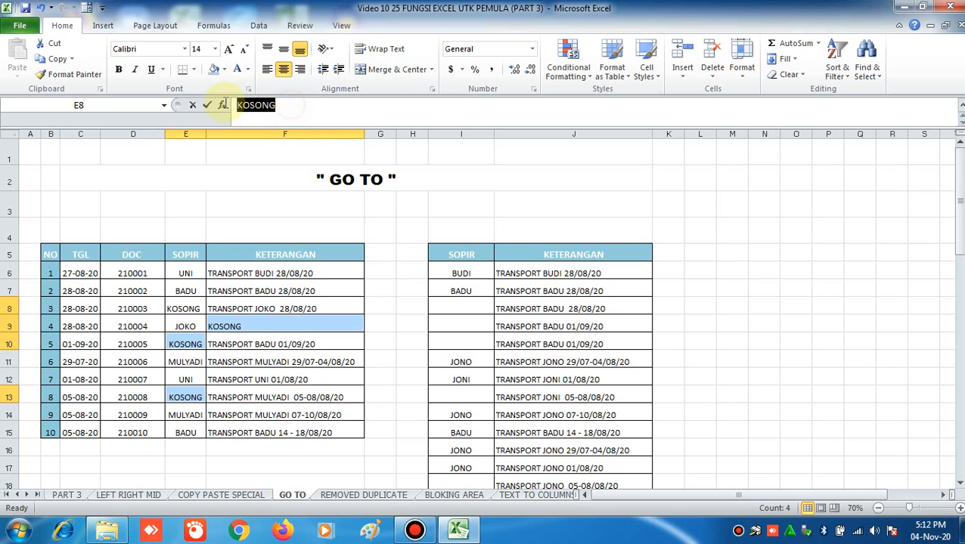
pyautogui.press('BackSpace')
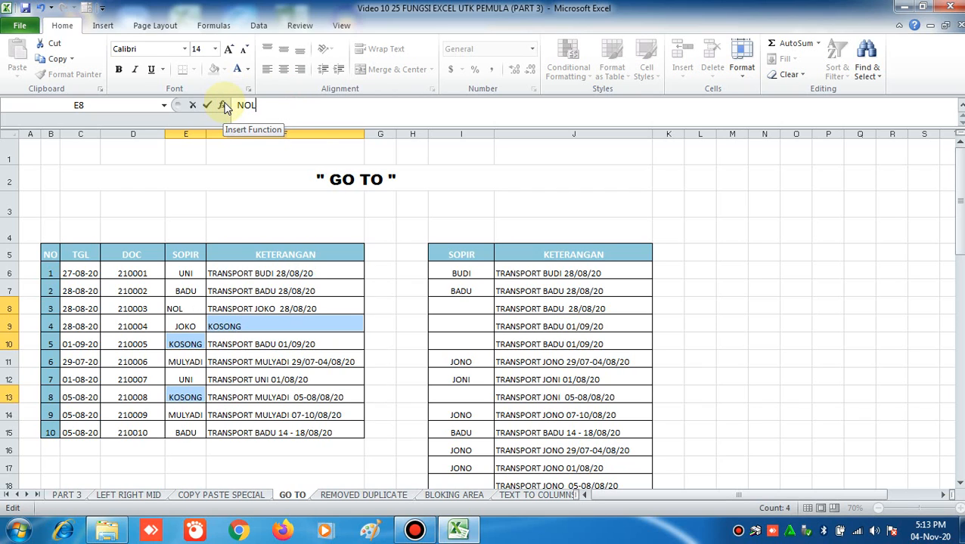
pyautogui.write('NOL')
pyautogui.hotkey('ctrl', 'Return')
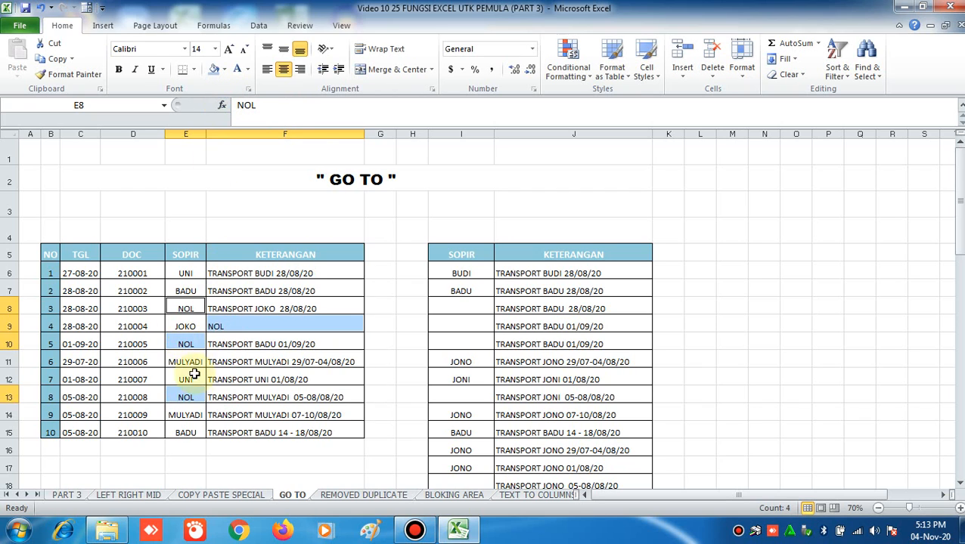
pyautogui.click(251, 408)
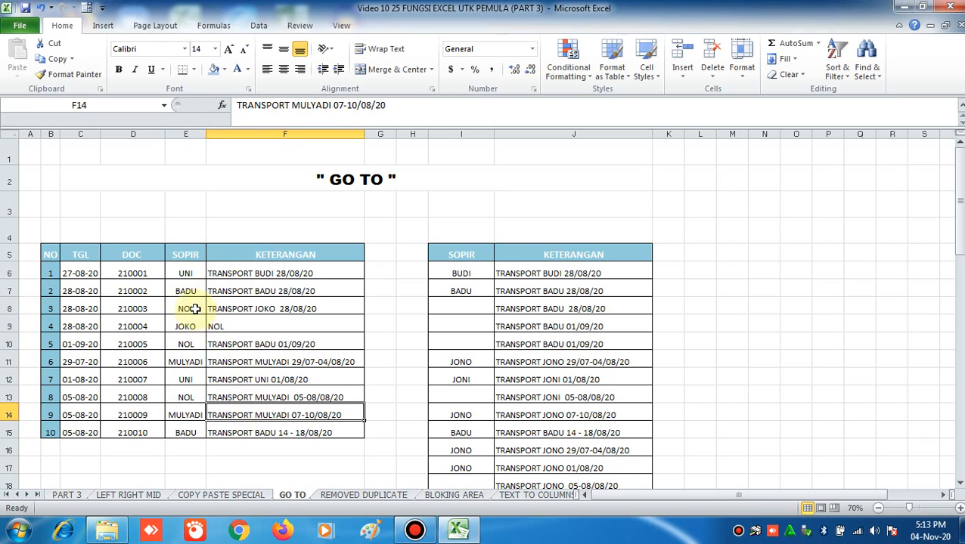
pyautogui.click(305, 338)
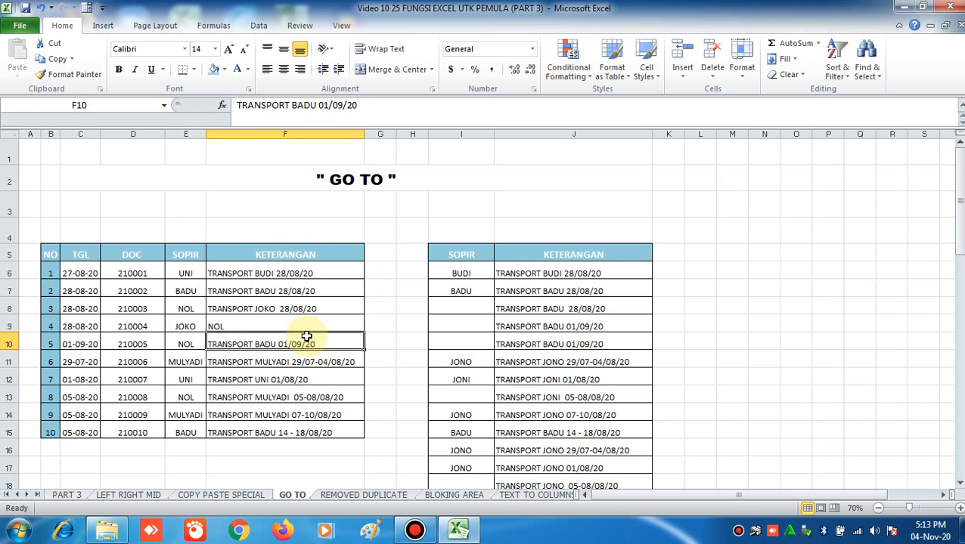
# Examine the blank SOPIR cells of the second table, comparing I7:I10 with the neighbouring KETERANGAN entries
pyautogui.click(541, 395)
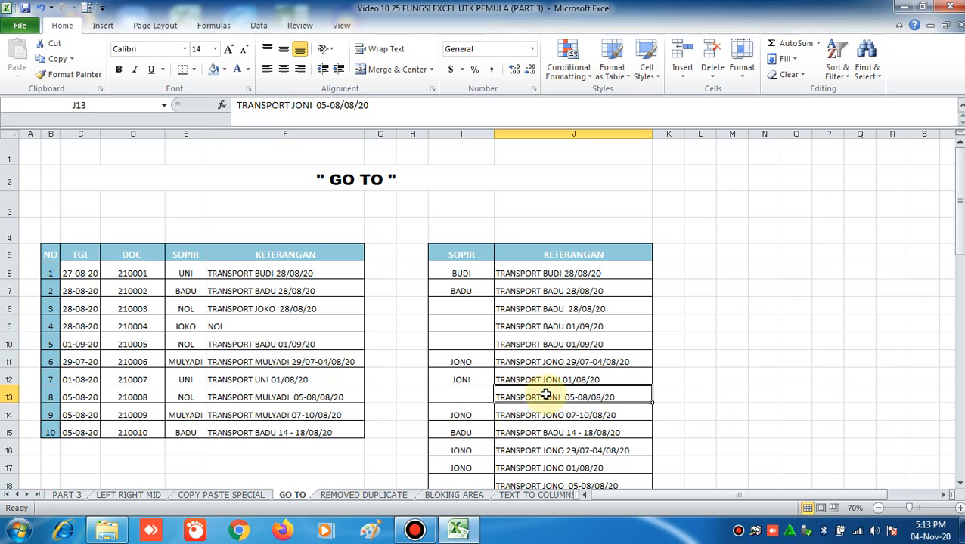
pyautogui.click(465, 275)
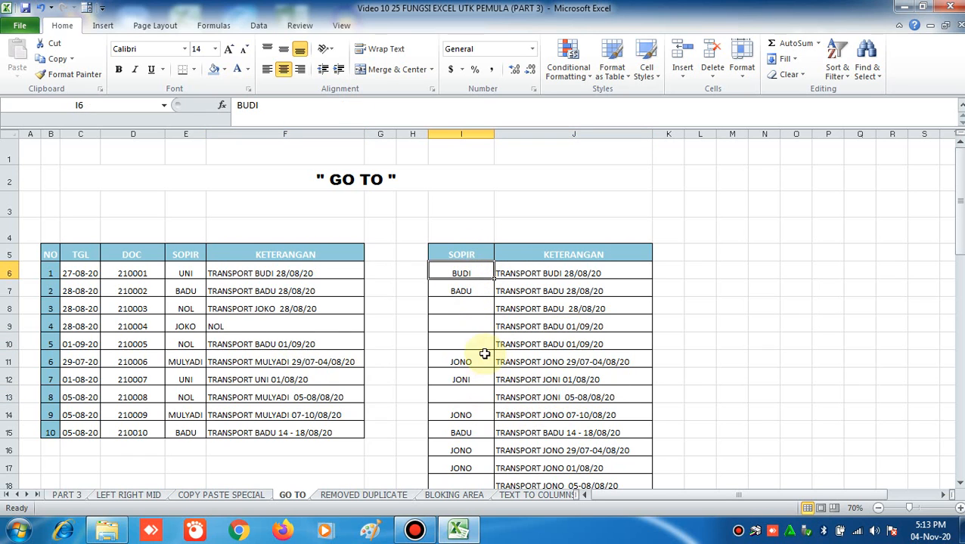
pyautogui.scroll(-1, 484, 317)
pyautogui.scroll(1, 495, 293)
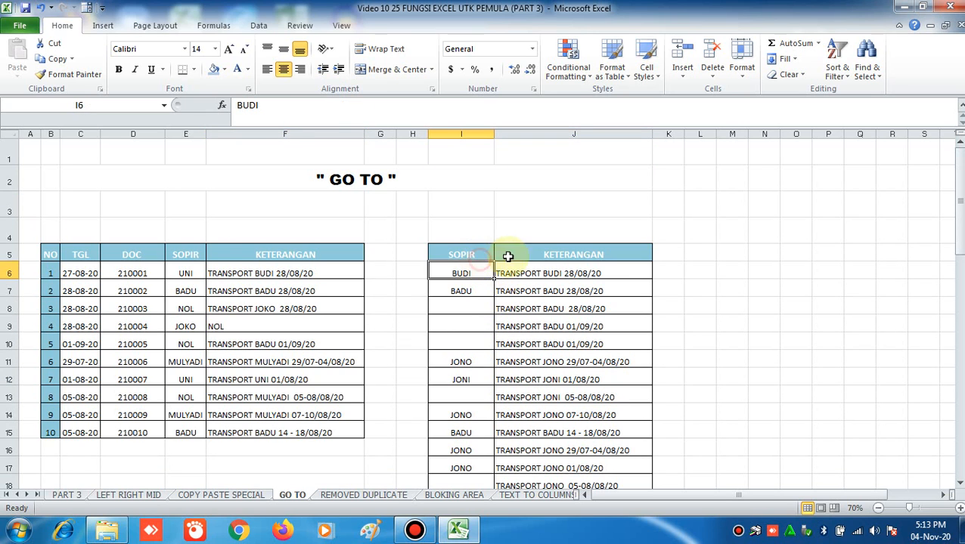
pyautogui.click(506, 255)
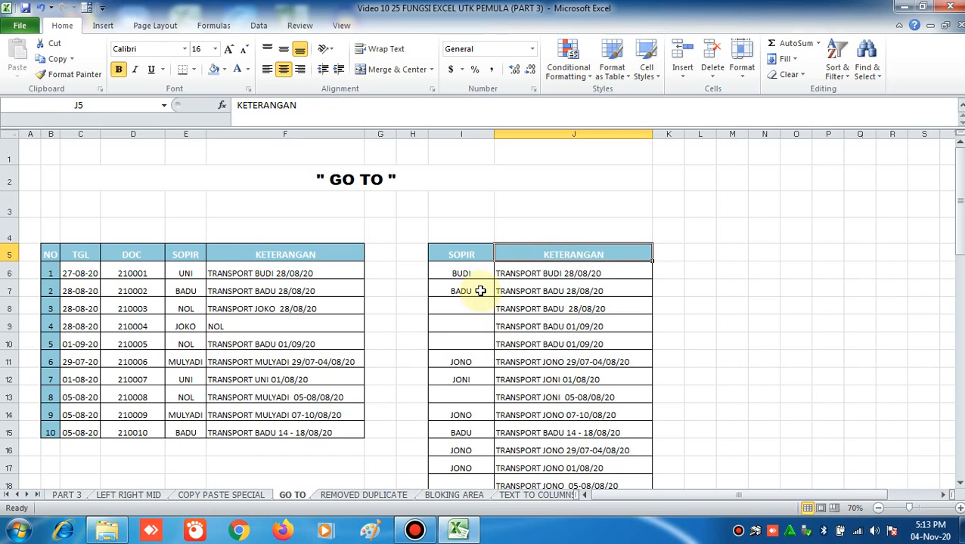
pyautogui.moveTo(470, 306); pyautogui.dragTo(475, 339)
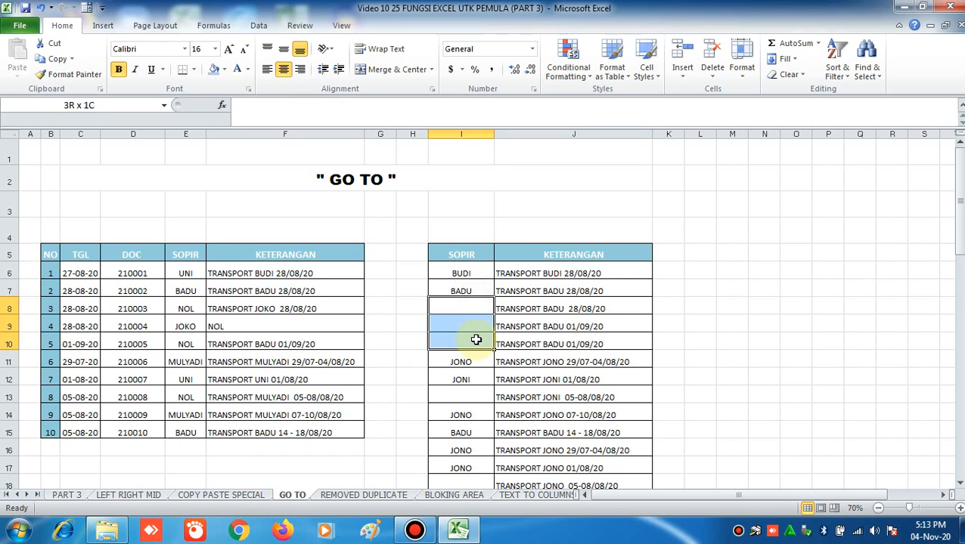
pyautogui.click(482, 290)
pyautogui.moveTo(481, 290); pyautogui.dragTo(478, 340)
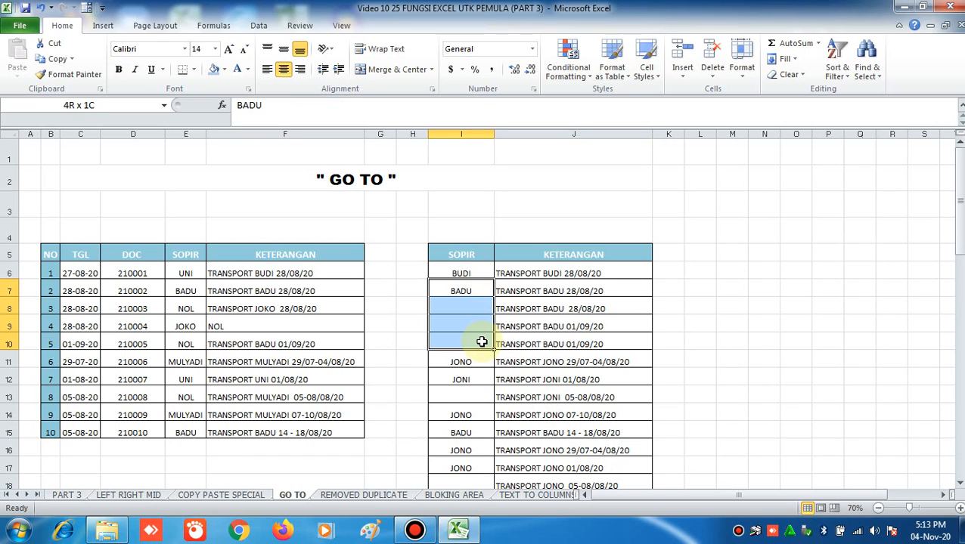
pyautogui.click(472, 293)
pyautogui.moveTo(472, 293); pyautogui.dragTo(502, 340)
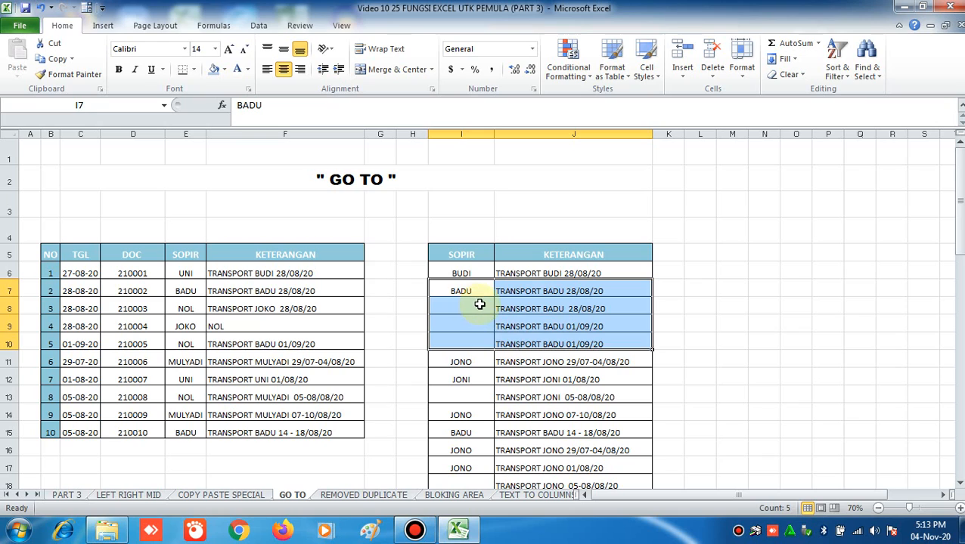
pyautogui.moveTo(481, 305); pyautogui.dragTo(479, 348)
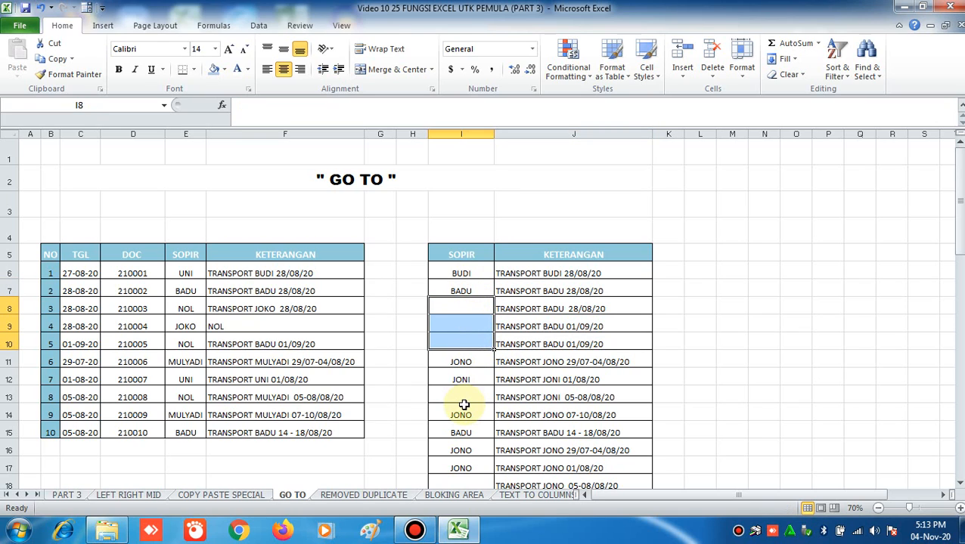
pyautogui.click(503, 409)
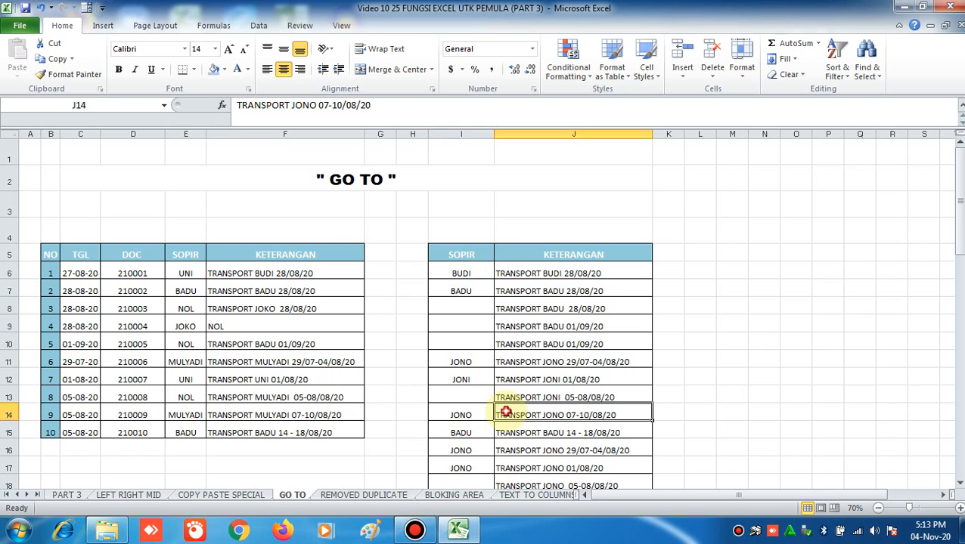
# Select only the blank cells within I6:J21 of the second table using Go To Special with the Blanks option
pyautogui.click(476, 273)
pyautogui.moveTo(480, 273); pyautogui.dragTo(558, 458)
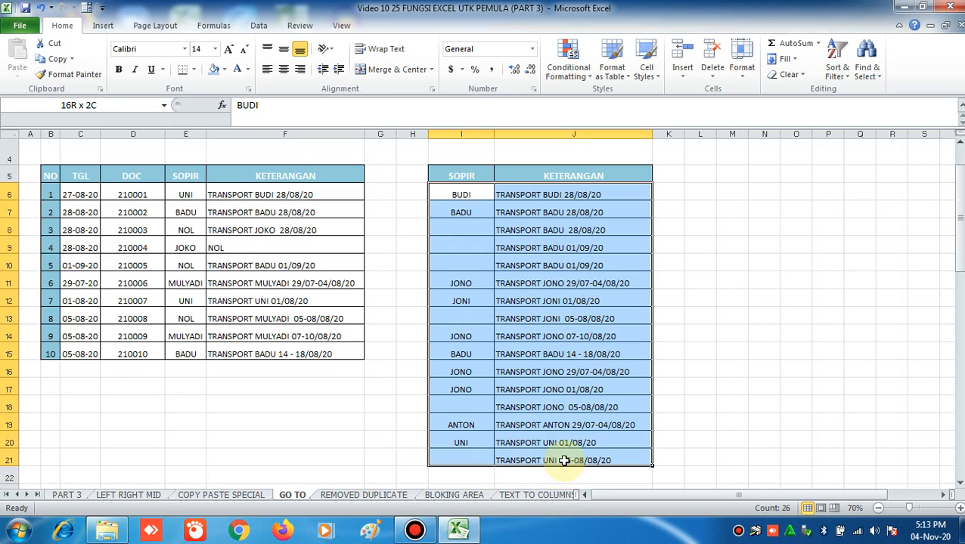
pyautogui.scroll(1, 573, 393)
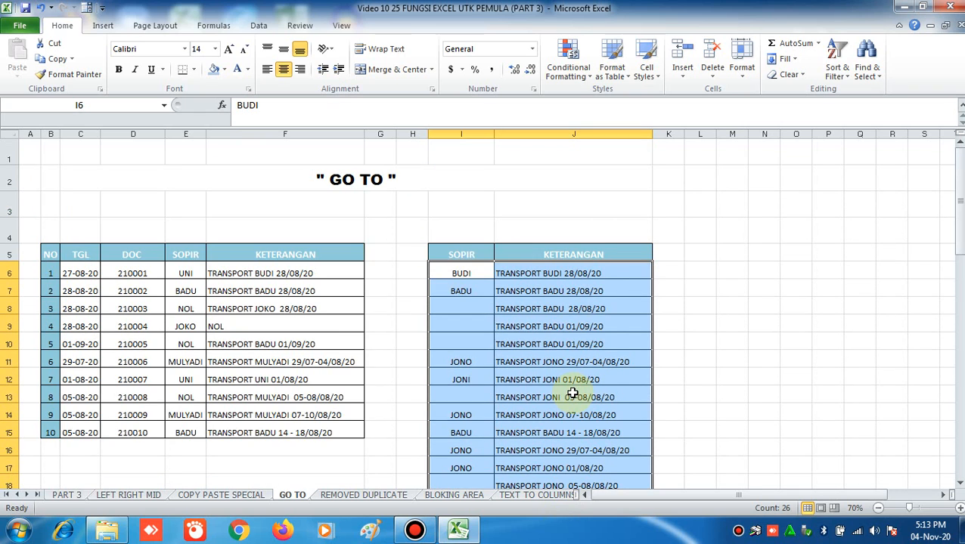
pyautogui.hotkey('ctrl', 'g')
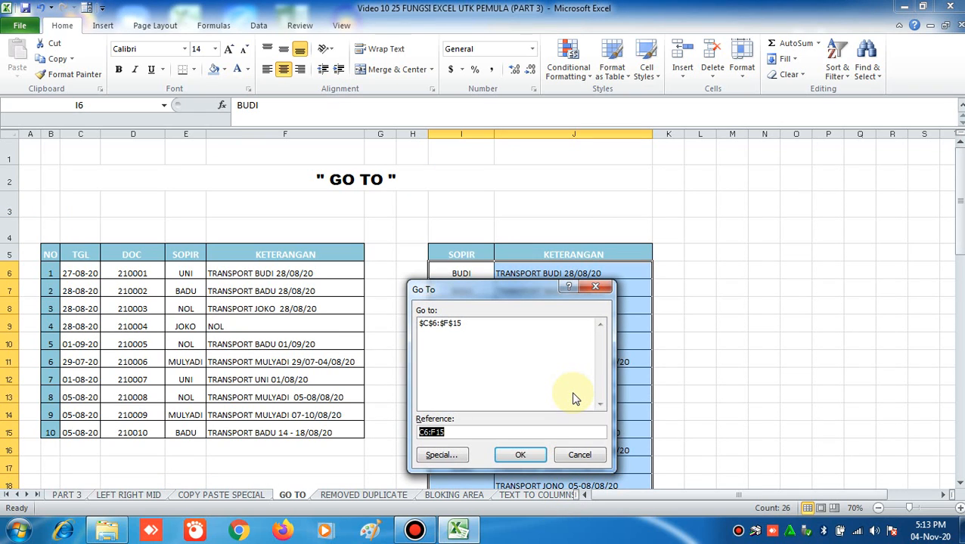
pyautogui.click(443, 455)
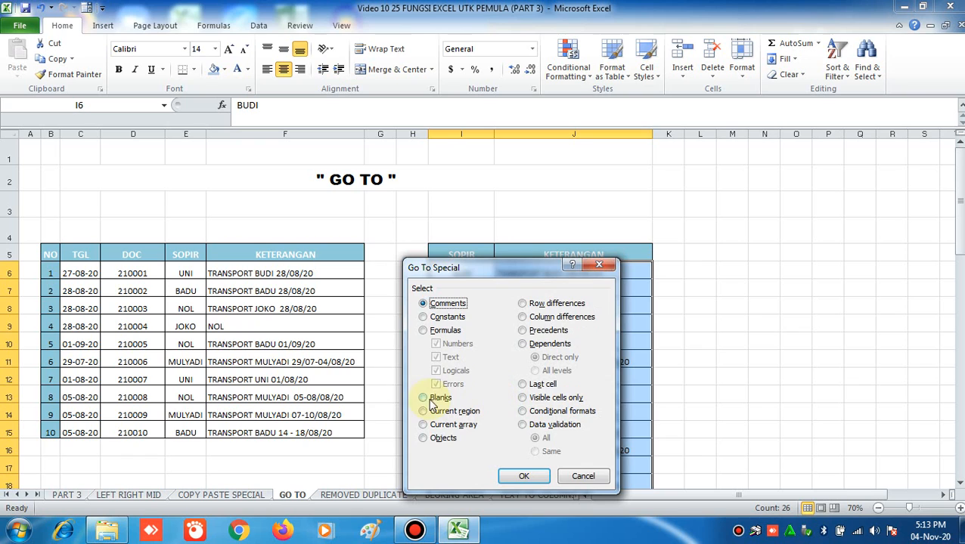
pyautogui.moveTo(490, 268); pyautogui.dragTo(780, 131)
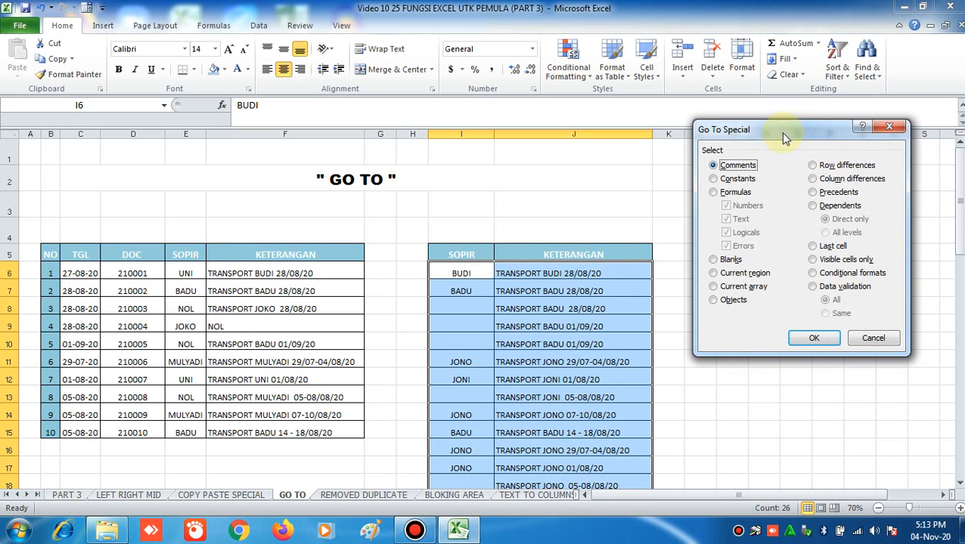
pyautogui.click(730, 259)
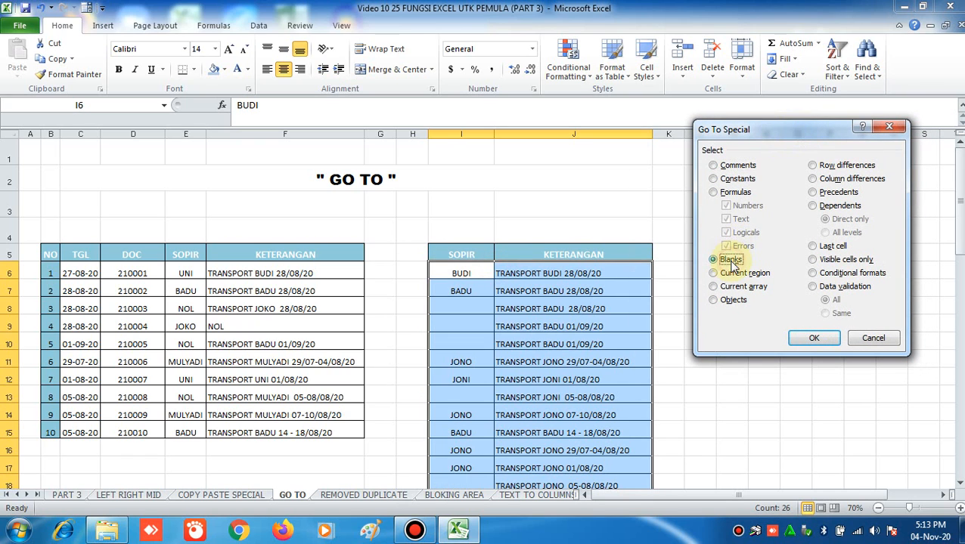
pyautogui.click(814, 339)
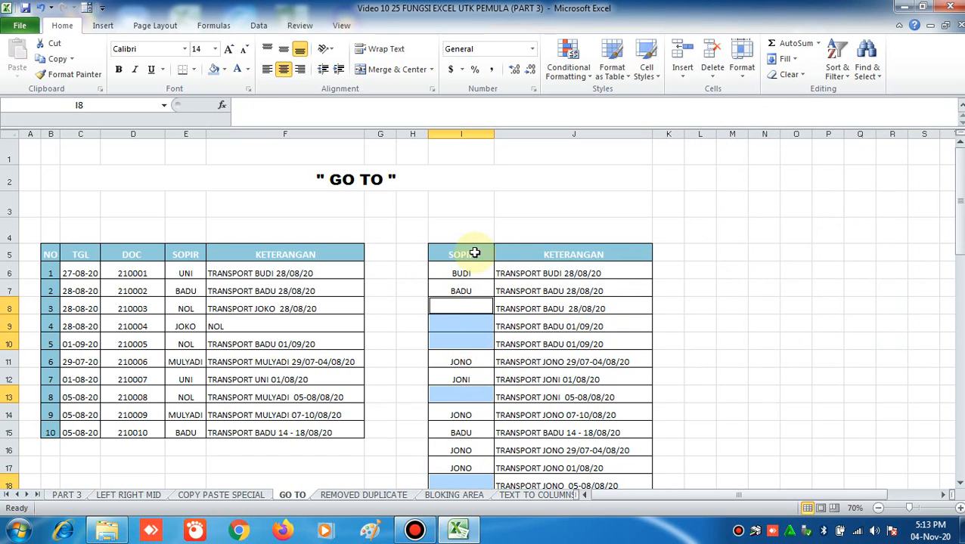
# Fill all the selected blank SOPIR cells at once with the formula =I7 and clear them again
pyautogui.click(259, 104)
pyautogui.write('=')
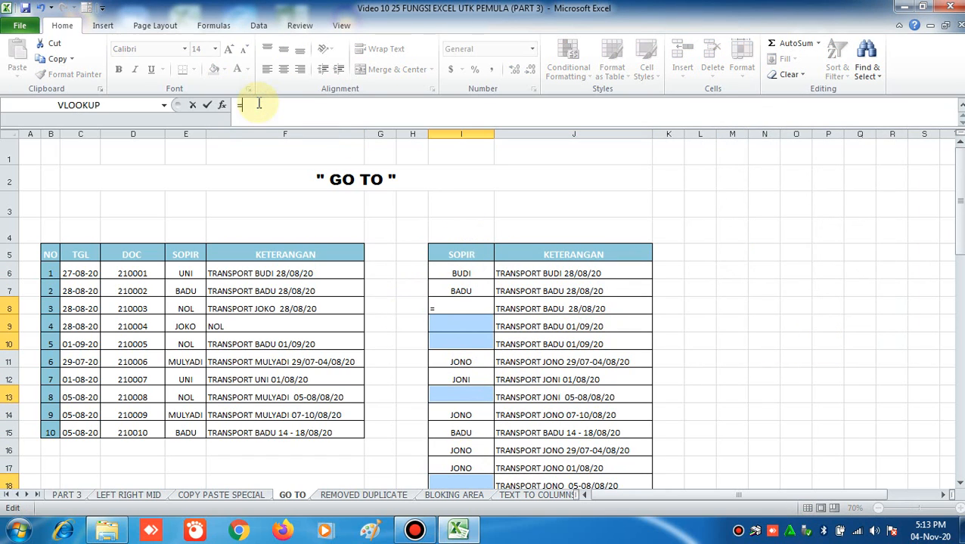
pyautogui.click(453, 291)
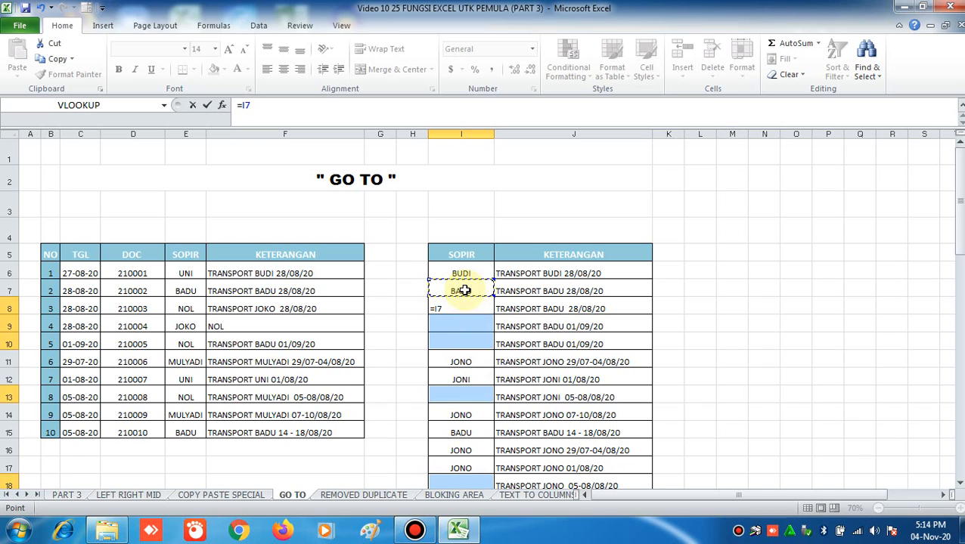
pyautogui.hotkey('ctrl', 'Return')
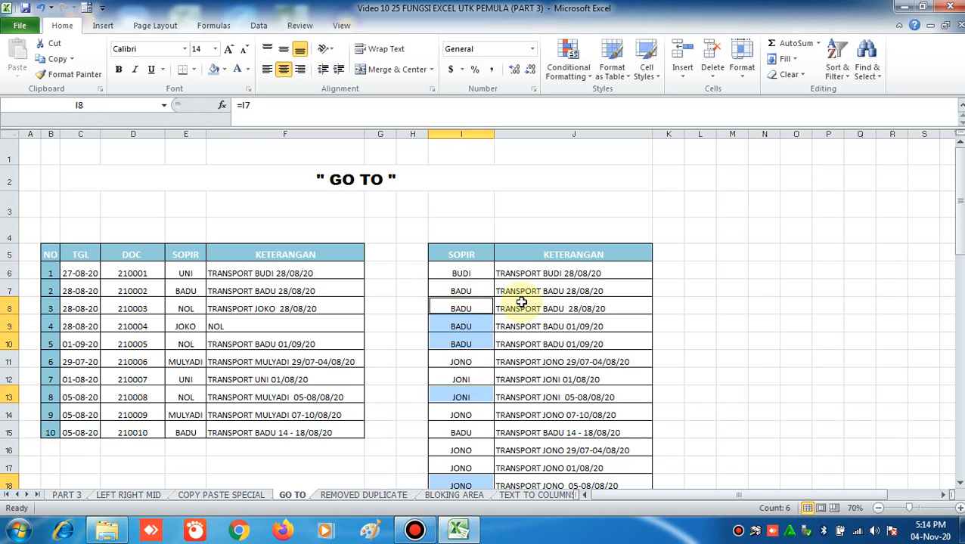
pyautogui.scroll(-1, 527, 312)
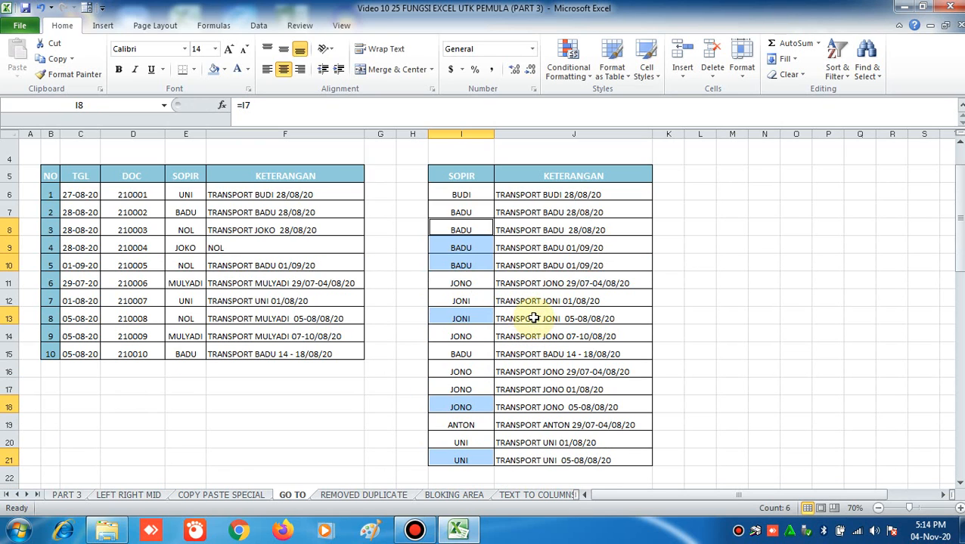
pyautogui.press('Delete')
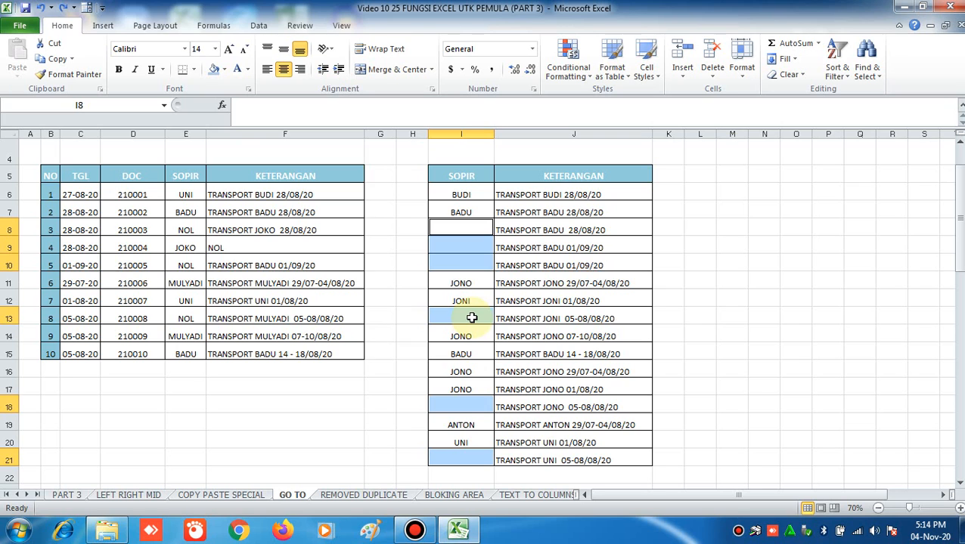
pyautogui.hotkey('ctrl', 'g')
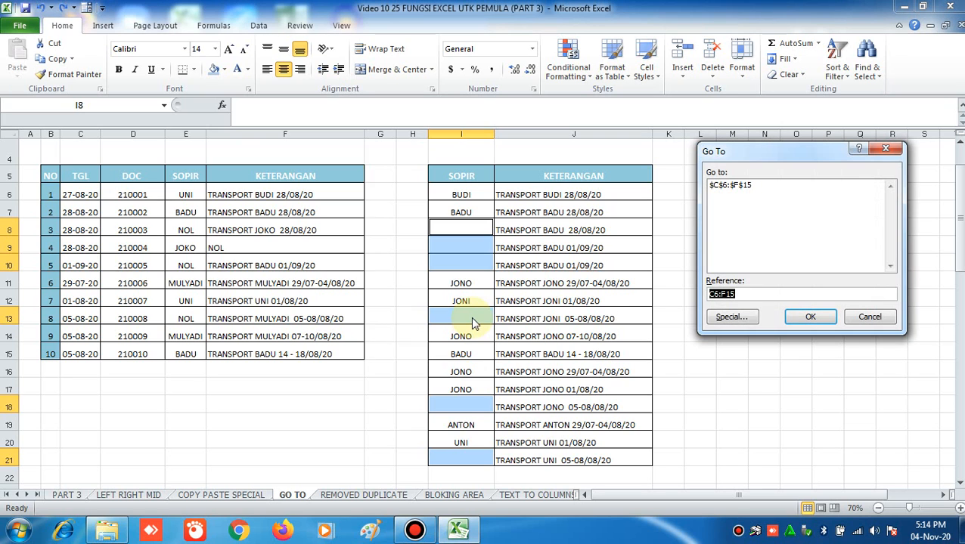
pyautogui.click(730, 318)
pyautogui.click(712, 260)
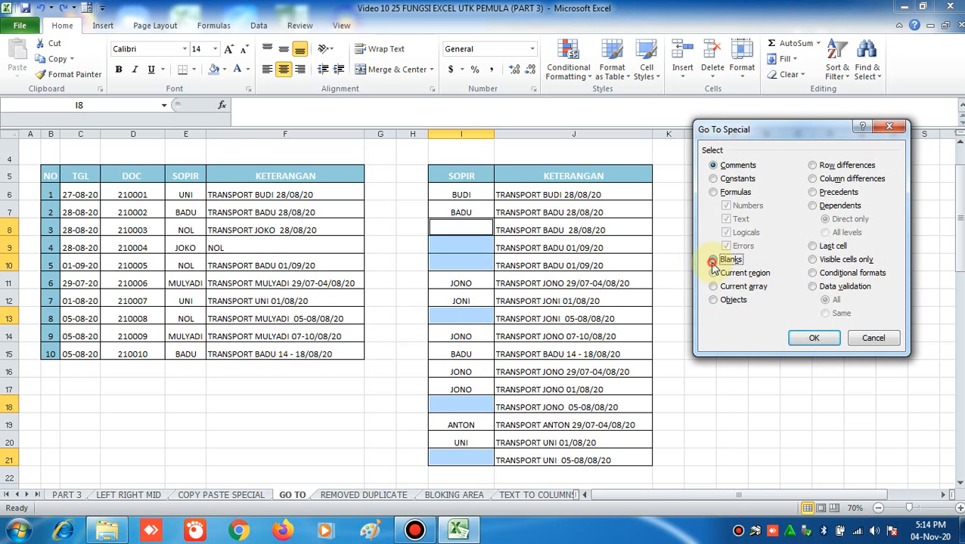
pyautogui.click(813, 338)
pyautogui.click(300, 104)
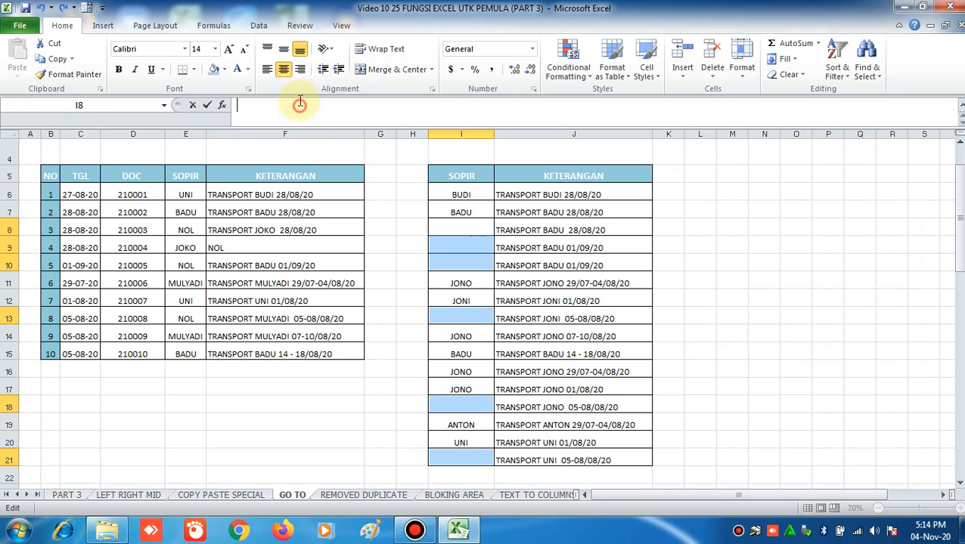
pyautogui.write('=')
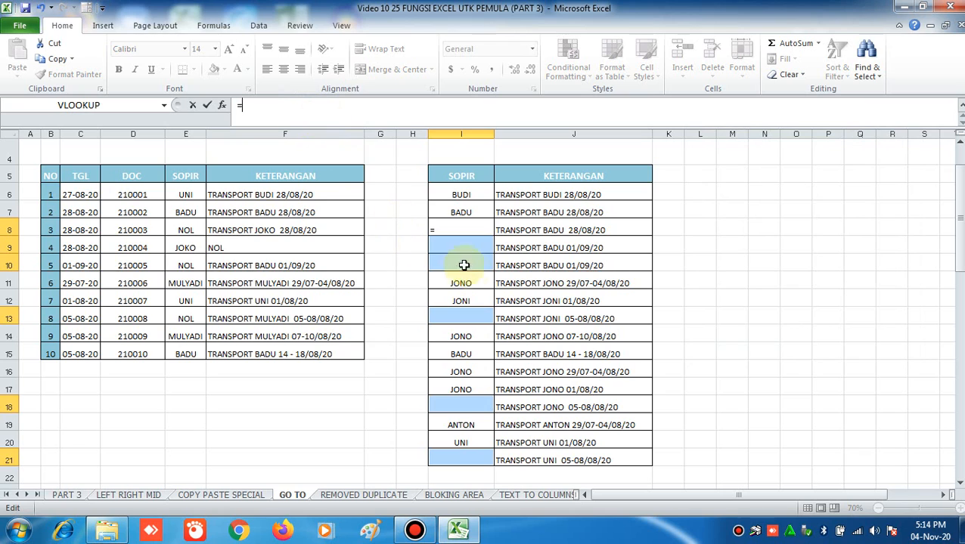
pyautogui.click(474, 319)
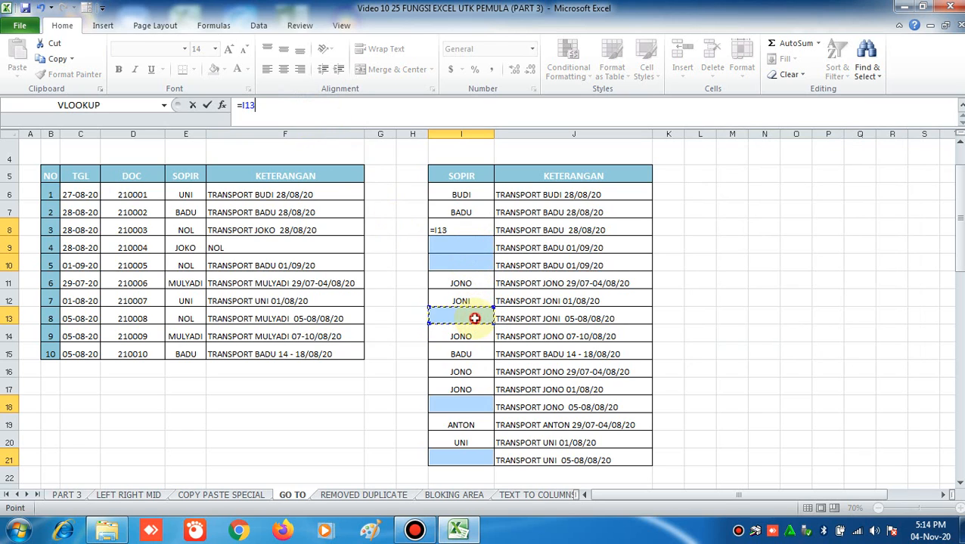
pyautogui.click(461, 211)
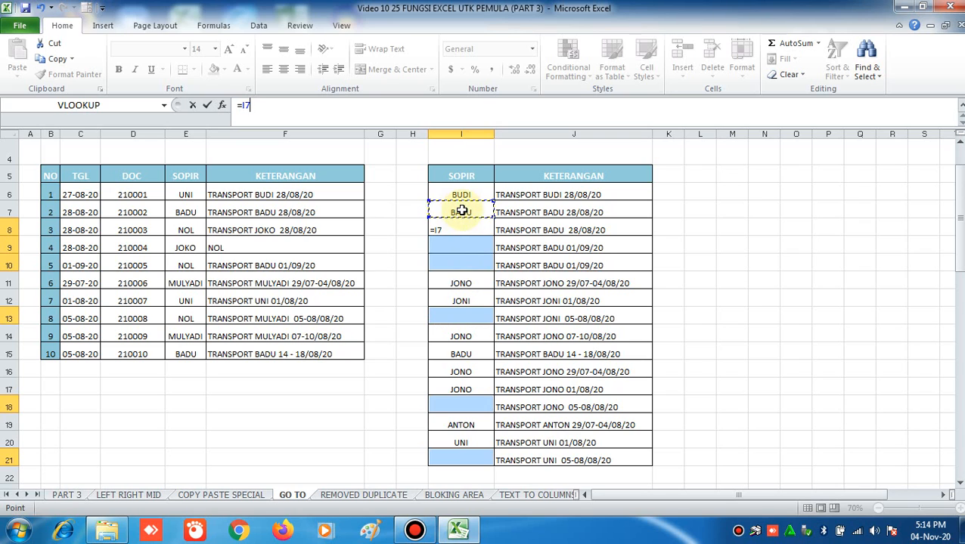
pyautogui.press('Escape')
pyautogui.click(502, 370)
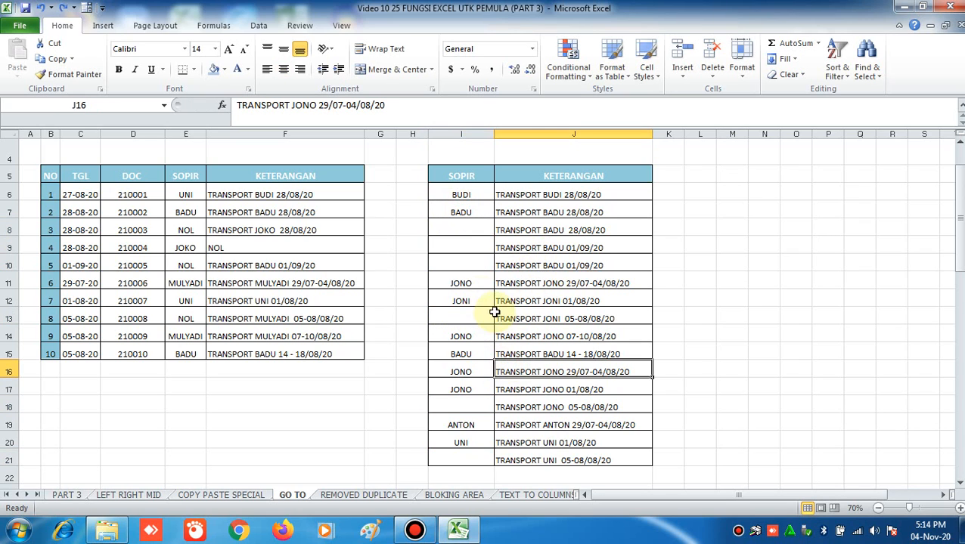
# Select only the blank cells within I12:J21 of the second table using Go To Special with the Blanks option
pyautogui.moveTo(468, 283); pyautogui.dragTo(569, 461)
pyautogui.click(469, 300)
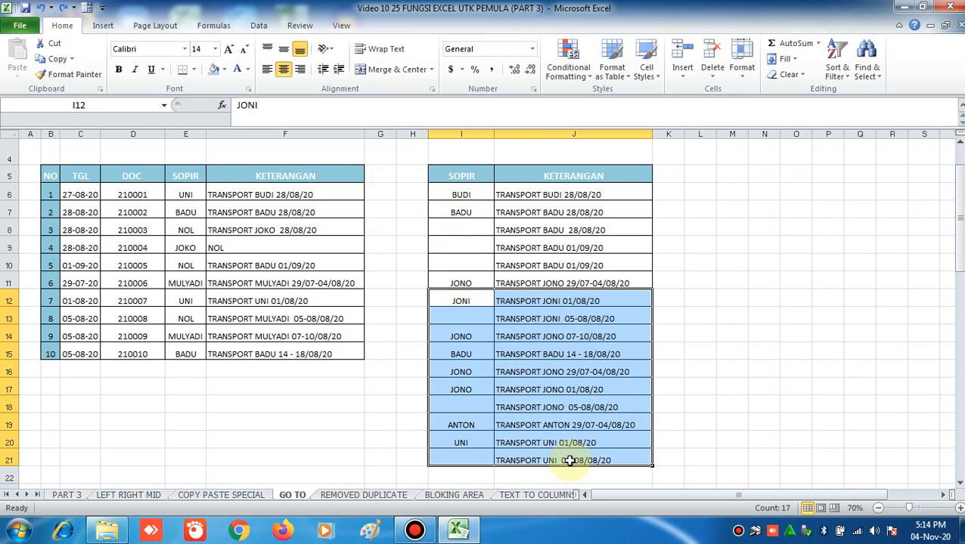
pyautogui.hotkey('ctrl', 'g')
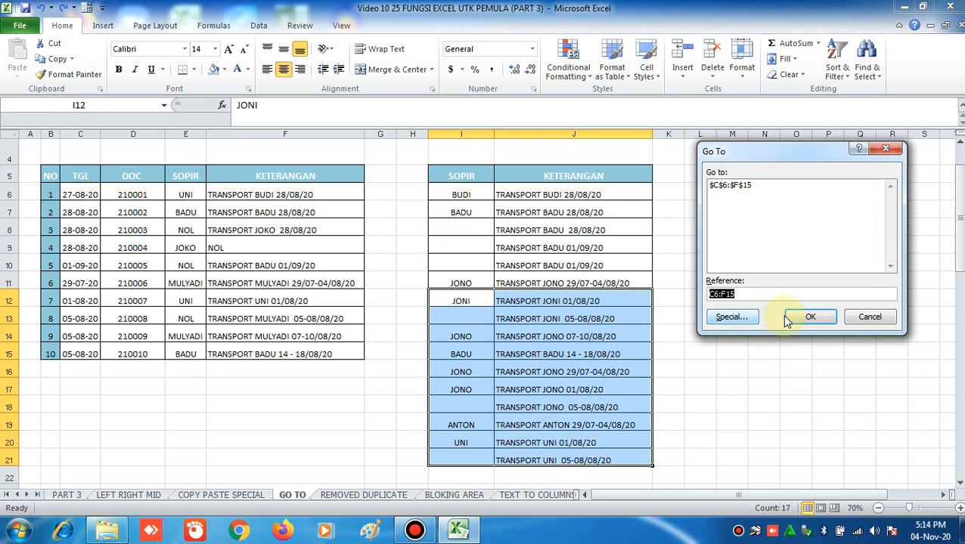
pyautogui.click(741, 318)
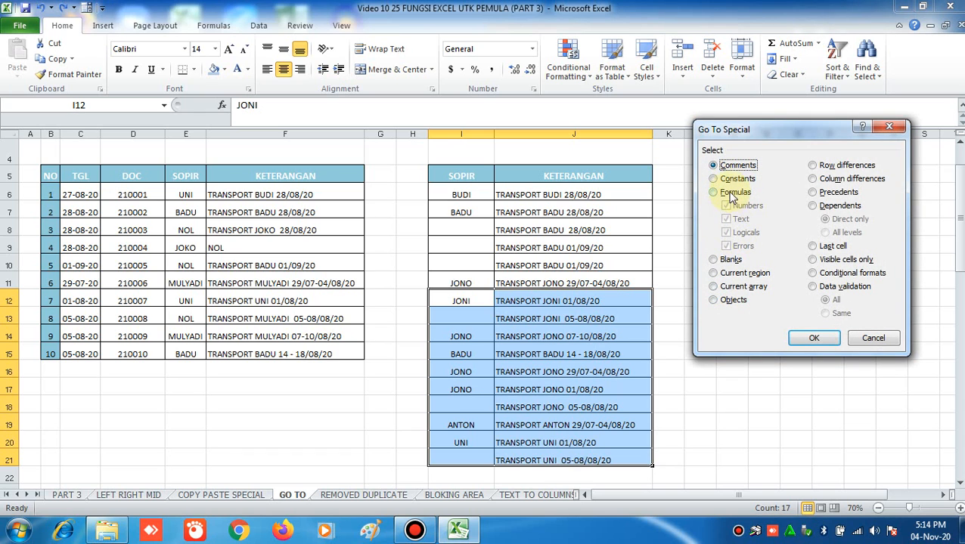
pyautogui.click(724, 259)
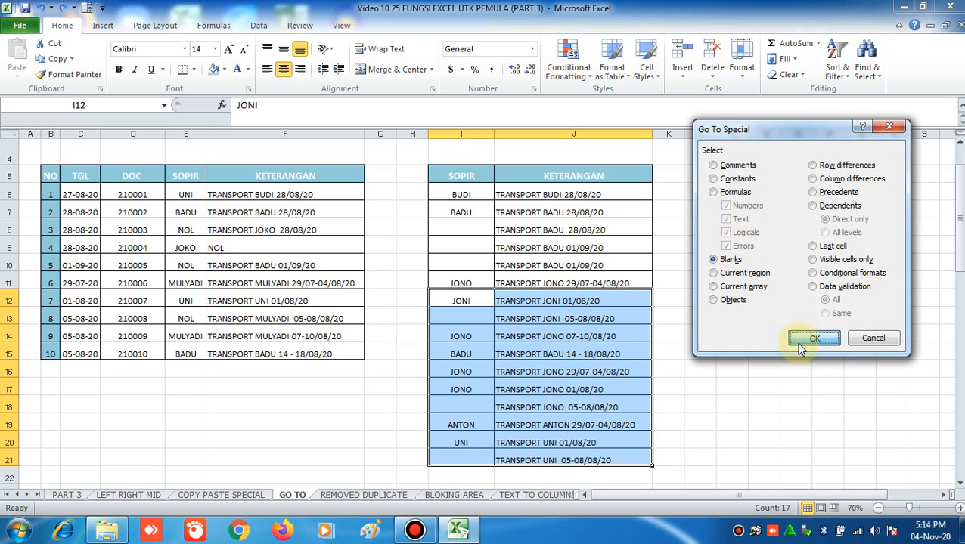
pyautogui.click(799, 342)
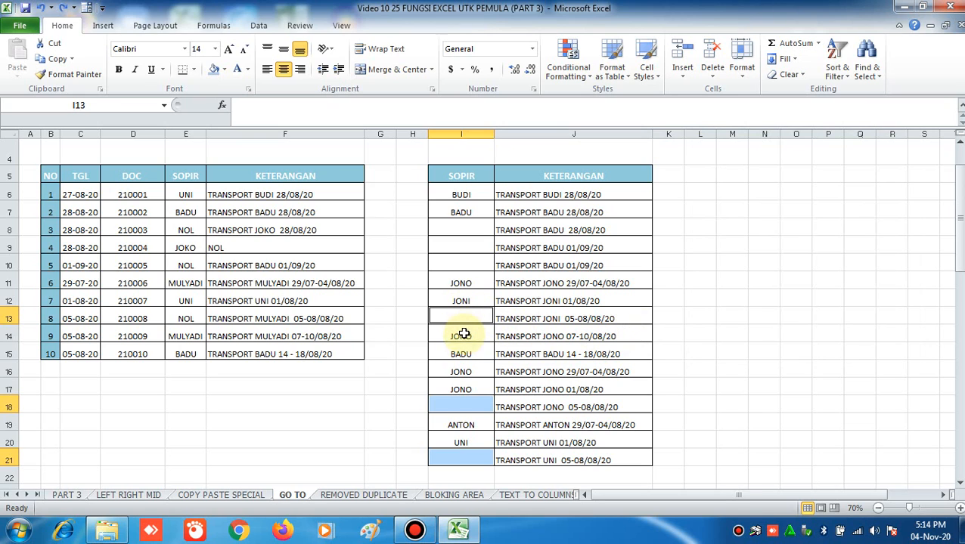
# Fill all the selected blank SOPIR cells at once with the formula =I12 and check I13 against the cell above it
pyautogui.click(333, 121)
pyautogui.write('=')
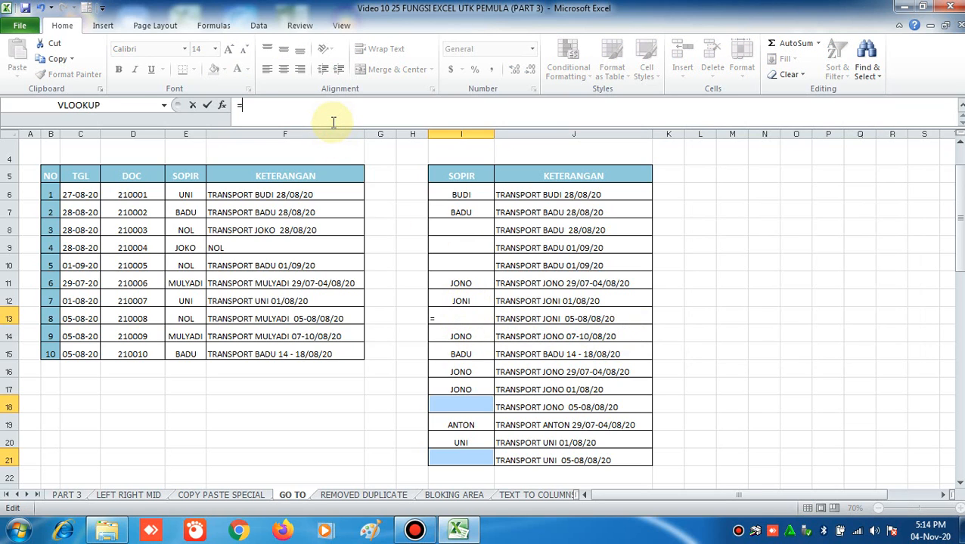
pyautogui.click(477, 302)
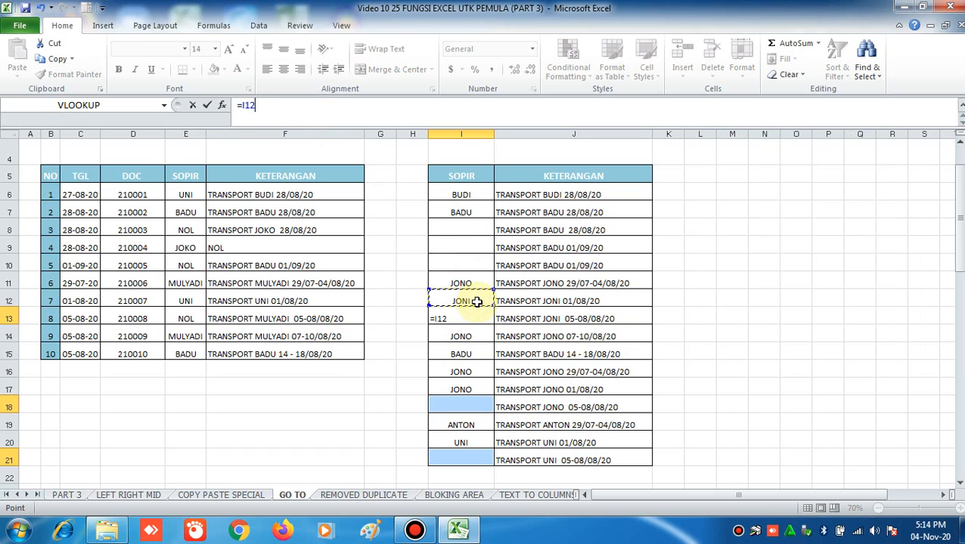
pyautogui.hotkey('ctrl', 'Return')
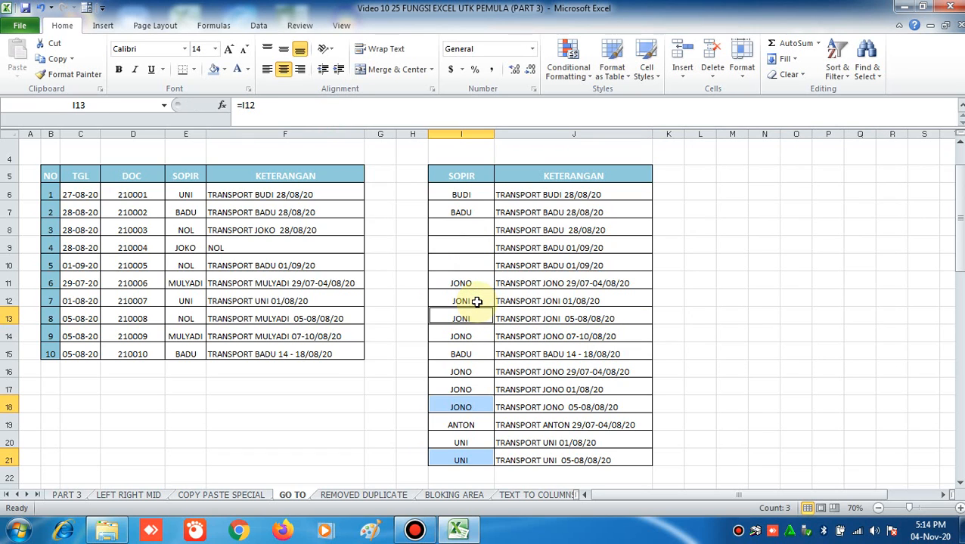
pyautogui.click(478, 375)
pyautogui.click(467, 312)
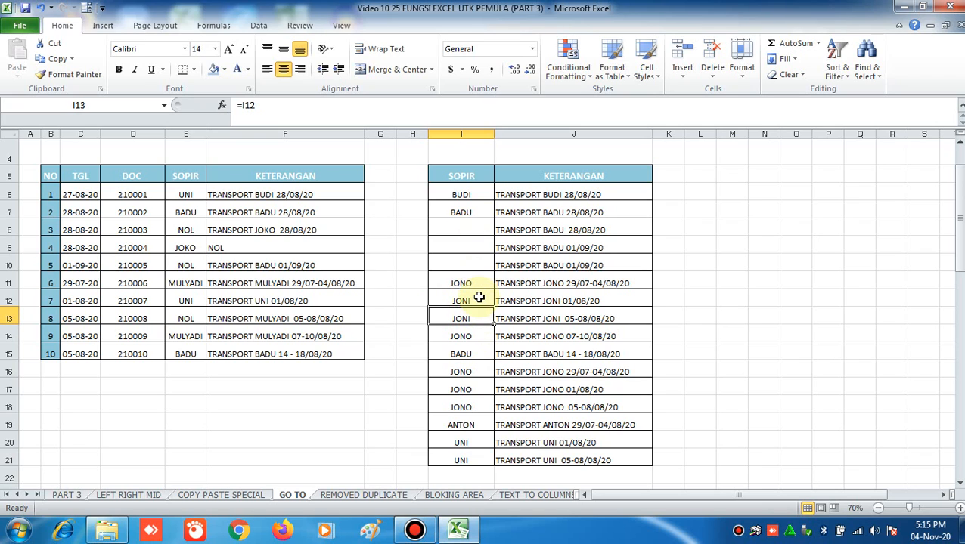
pyautogui.click(478, 298)
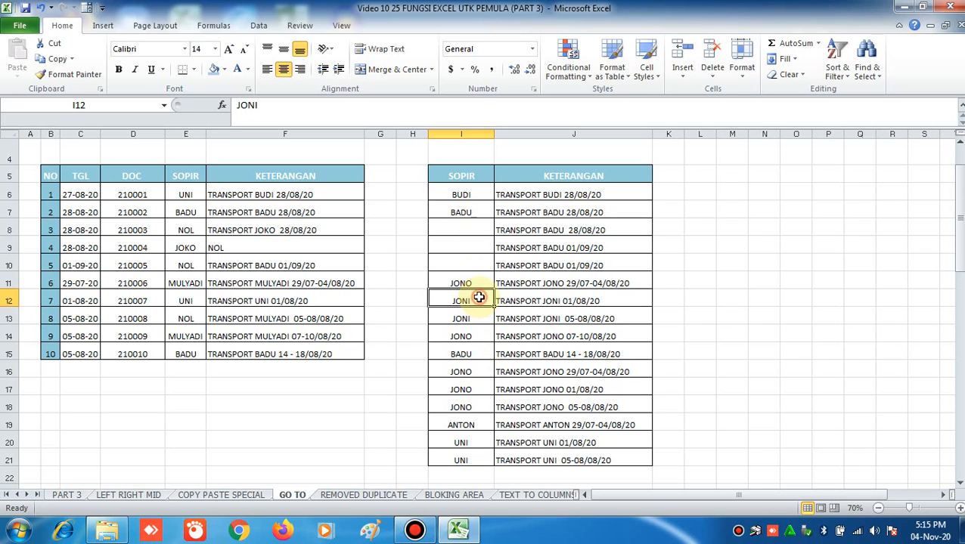
# Examine the blank rows scattered through the third table, I24:J48, such as rows 27, 30 and 34 to 35
pyautogui.click(497, 302)
pyautogui.scroll(-5, 498, 323)
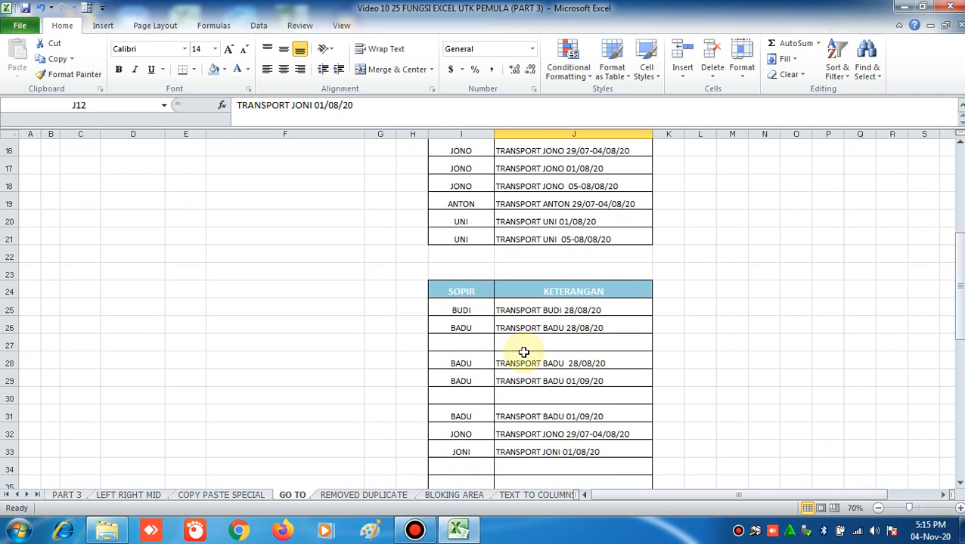
pyautogui.scroll(-1, 529, 375)
pyautogui.click(537, 380)
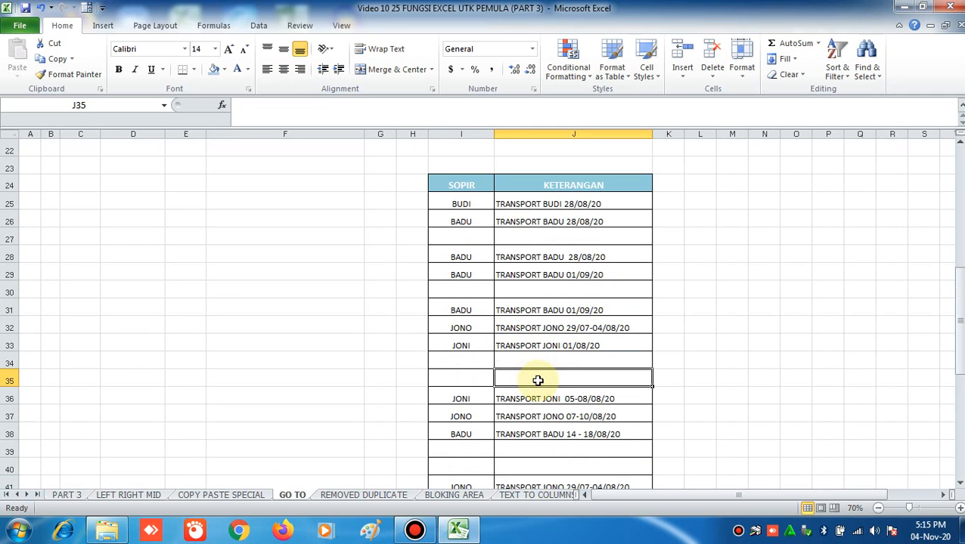
pyautogui.scroll(-3, 538, 380)
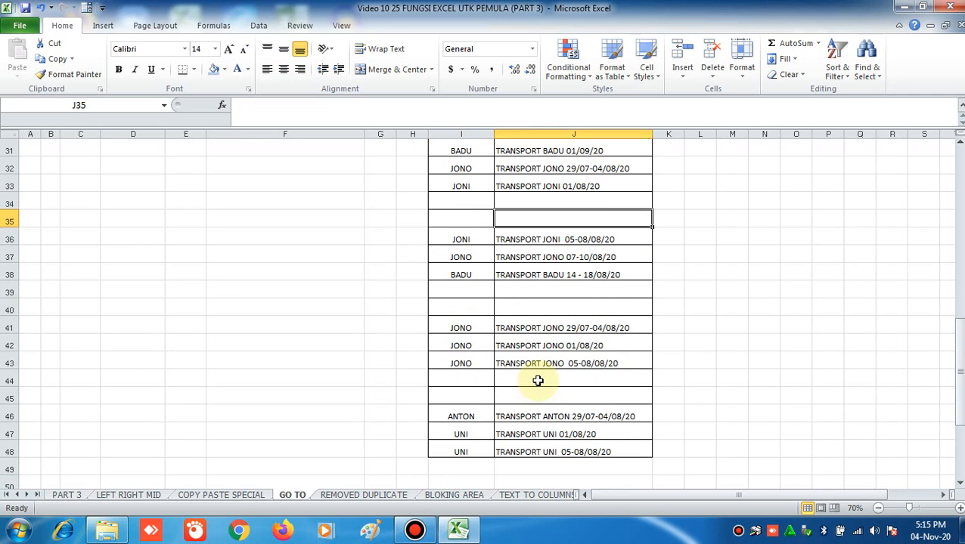
pyautogui.scroll(4, 541, 378)
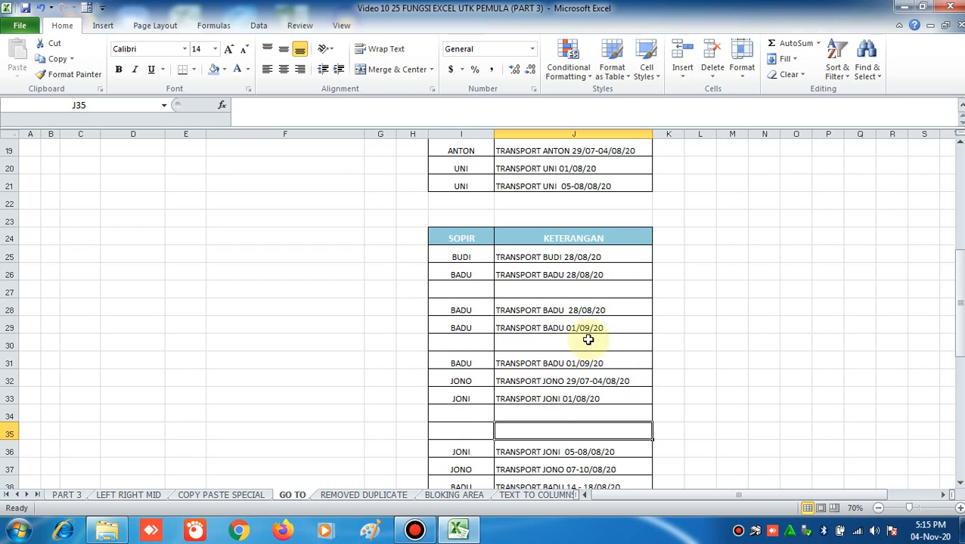
pyautogui.scroll(-1, 599, 333)
pyautogui.scroll(2, 600, 332)
pyautogui.scroll(-1, 597, 329)
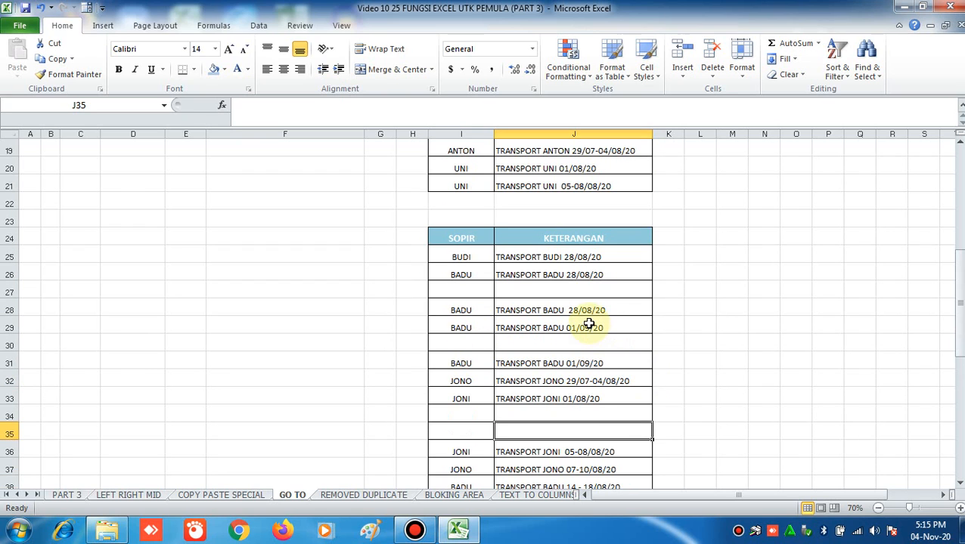
pyautogui.click(576, 292)
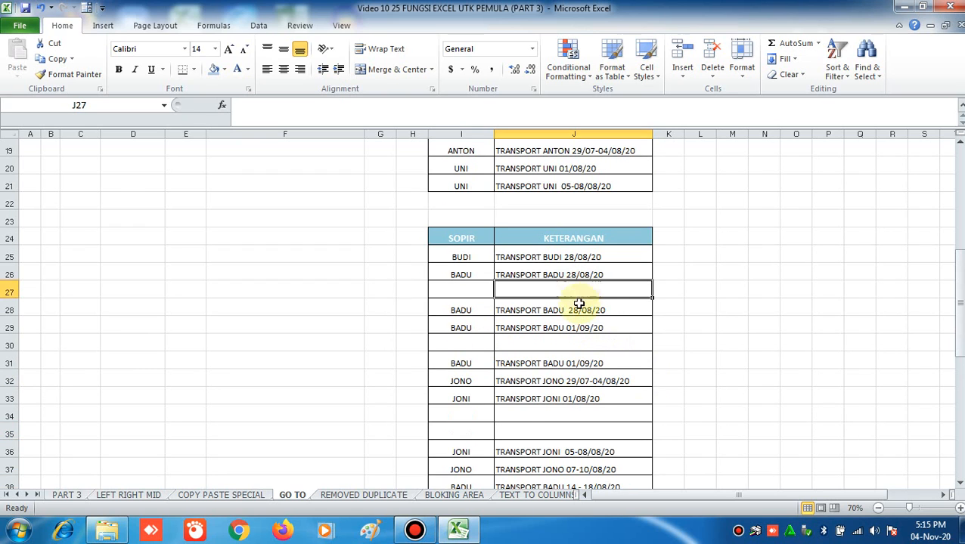
pyautogui.click(518, 345)
pyautogui.moveTo(521, 419); pyautogui.dragTo(520, 431)
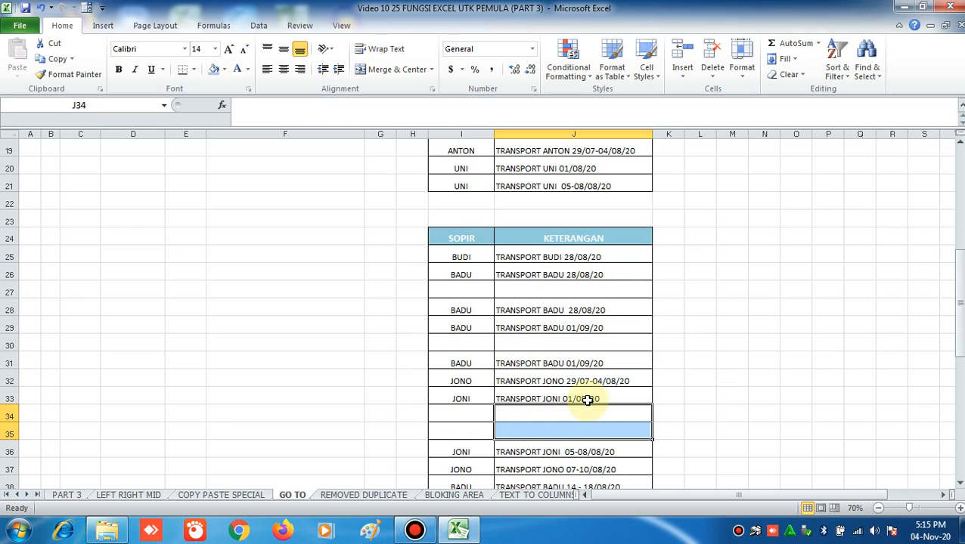
pyautogui.scroll(-2, 595, 398)
pyautogui.scroll(1, 533, 260)
# Delete the entire blank row 27 of the third table and undo the deletion
pyautogui.click(536, 233)
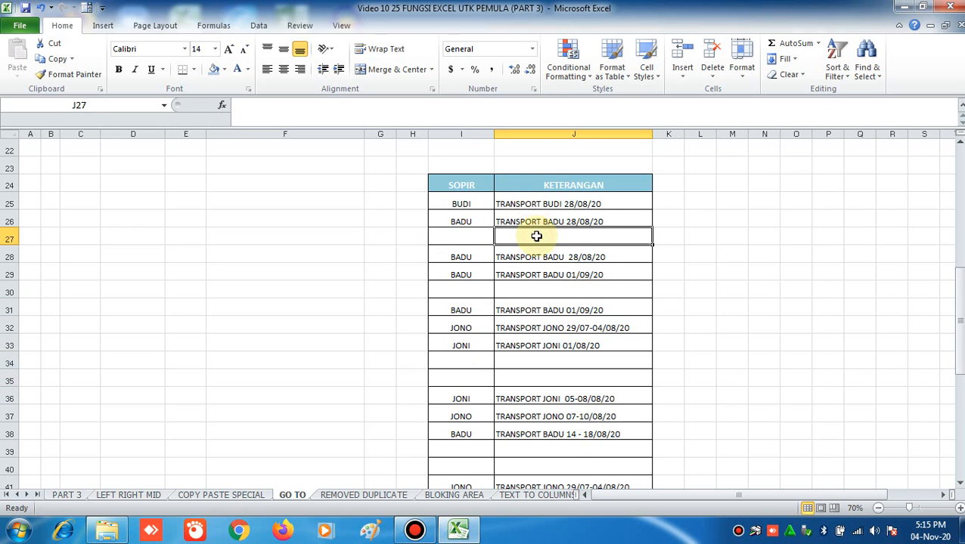
pyautogui.hotkey('ctrl', '-')
pyautogui.press('r')
pyautogui.press('Return')
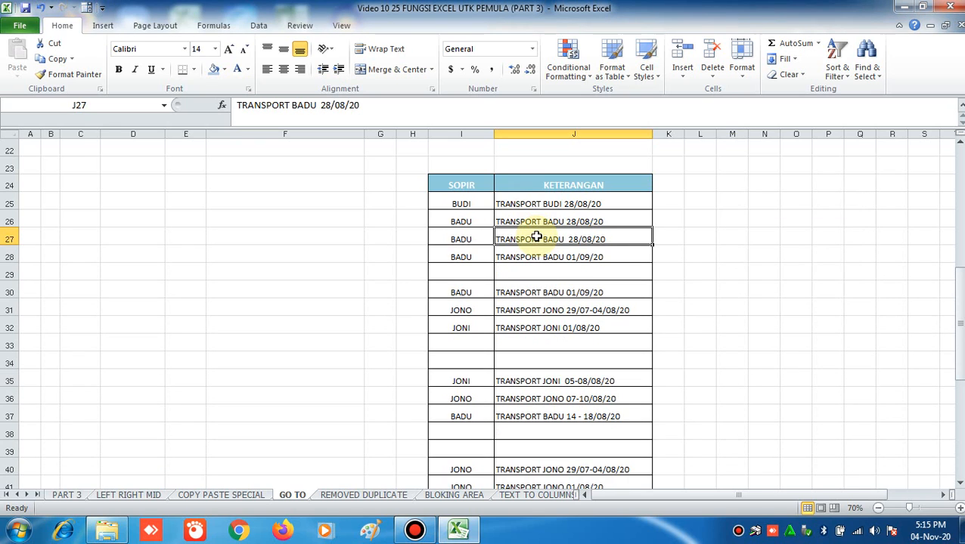
pyautogui.hotkey('ctrl', 'z')
pyautogui.click(552, 287)
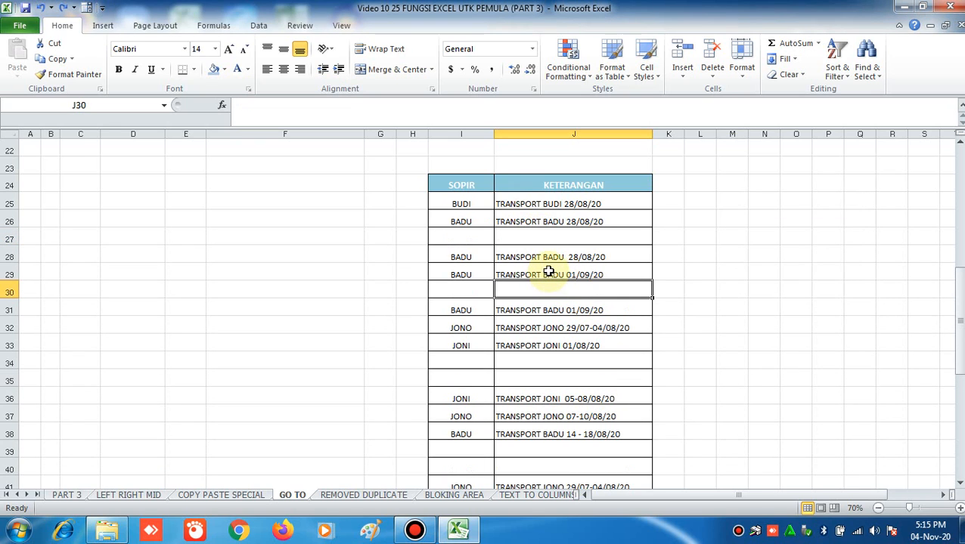
# Select only the blank cells within I25:J48 of the third table using Go To Special with the Blanks option
pyautogui.click(483, 206)
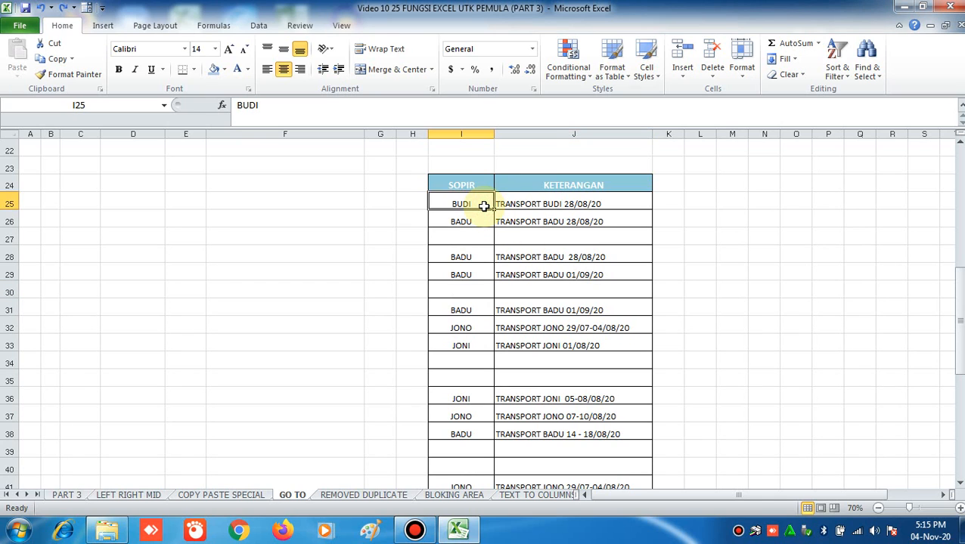
pyautogui.hotkey('shift', 'Right')
pyautogui.hotkey('shift', 'Down')
pyautogui.hotkey('shift', 'Down')
pyautogui.hotkey('shift', 'Down')
pyautogui.hotkey('shift', 'Down')
pyautogui.hotkey('shift', 'Down')
pyautogui.hotkey('shift', 'Down')
pyautogui.hotkey('shift', 'Down')
pyautogui.hotkey('shift', 'Down')
pyautogui.hotkey('shift', 'Down')
pyautogui.hotkey('shift', 'Down')
pyautogui.hotkey('shift', 'Down')
pyautogui.hotkey('shift', 'Down')
pyautogui.hotkey('shift', 'Down')
pyautogui.hotkey('shift', 'Down')
pyautogui.hotkey('shift', 'Down')
pyautogui.hotkey('shift', 'Down')
pyautogui.hotkey('shift', 'Down')
pyautogui.hotkey('shift', 'Down')
pyautogui.hotkey('shift', 'Down')
pyautogui.hotkey('shift', 'Down')
pyautogui.hotkey('shift', 'Down')
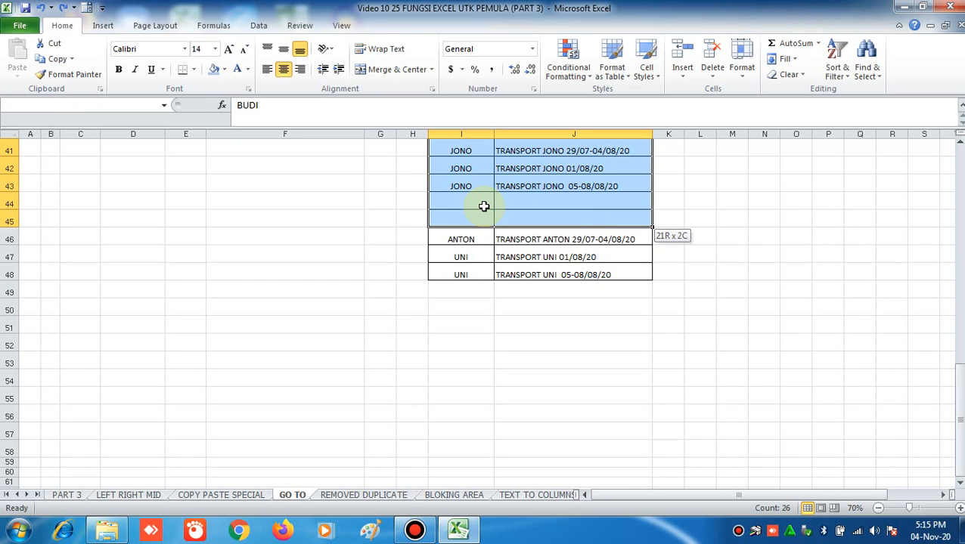
pyautogui.scroll(7, 529, 321)
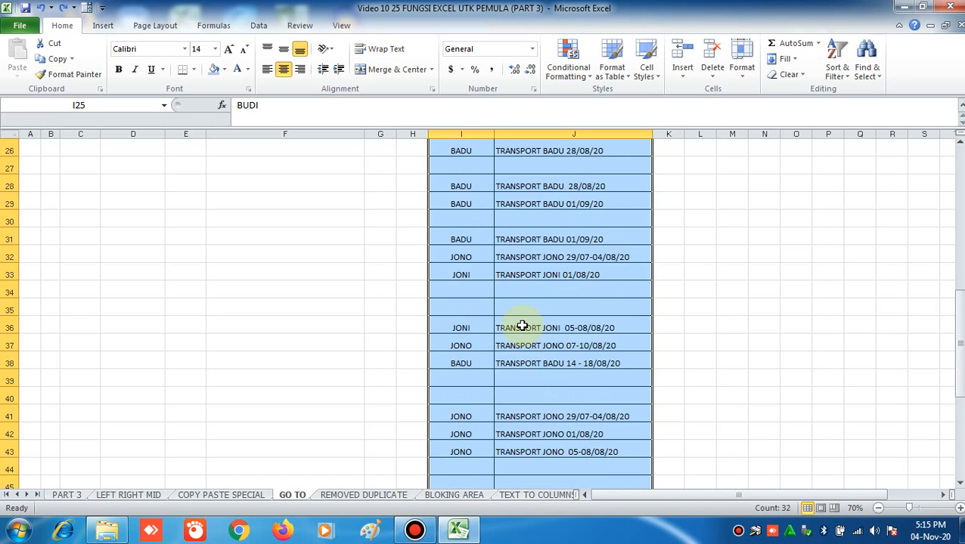
pyautogui.hotkey('ctrl', 'g')
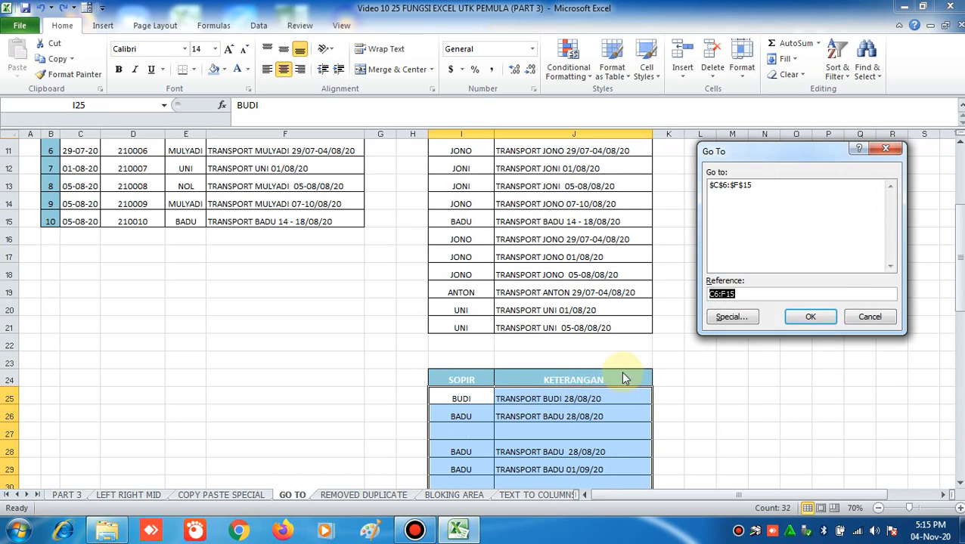
pyautogui.click(722, 320)
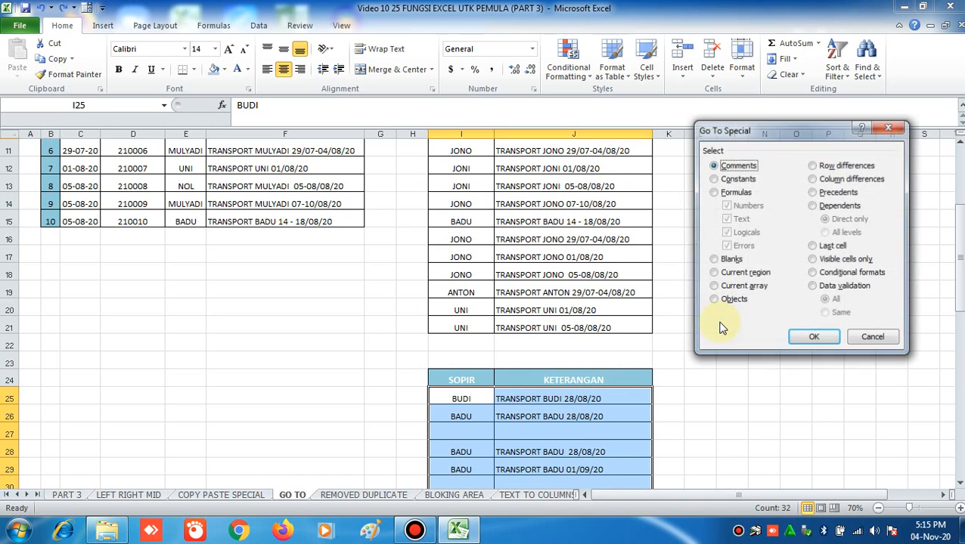
pyautogui.click(724, 260)
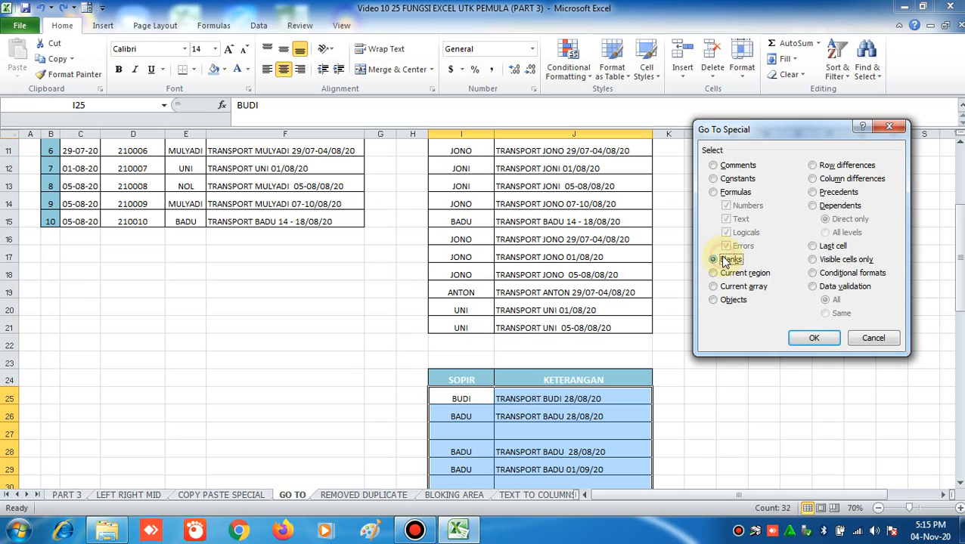
pyautogui.click(814, 339)
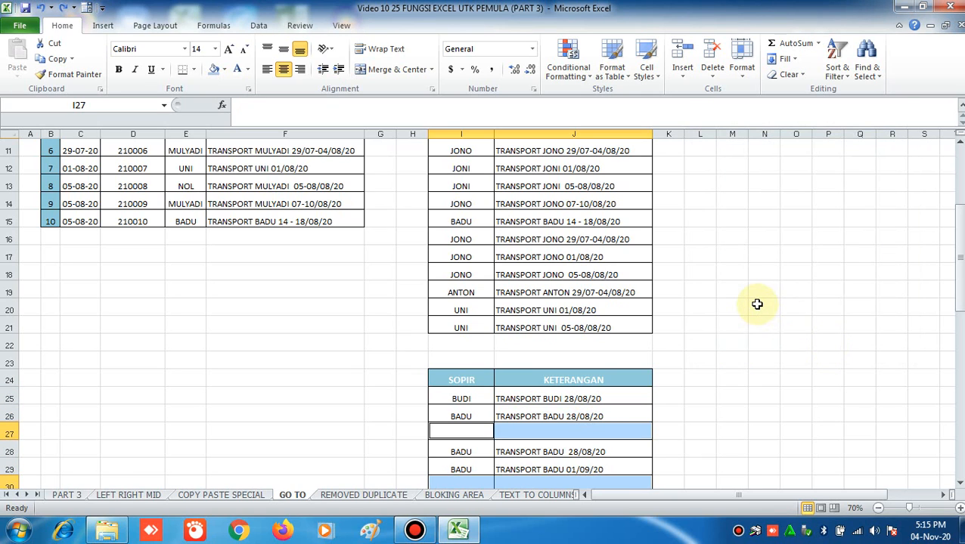
pyautogui.hotkey('ctrl', '-')
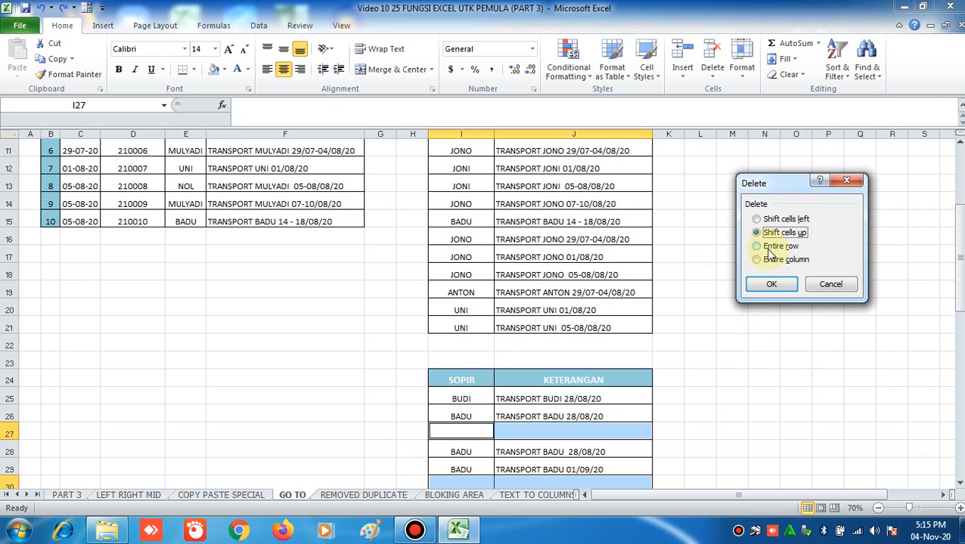
pyautogui.press('Escape')
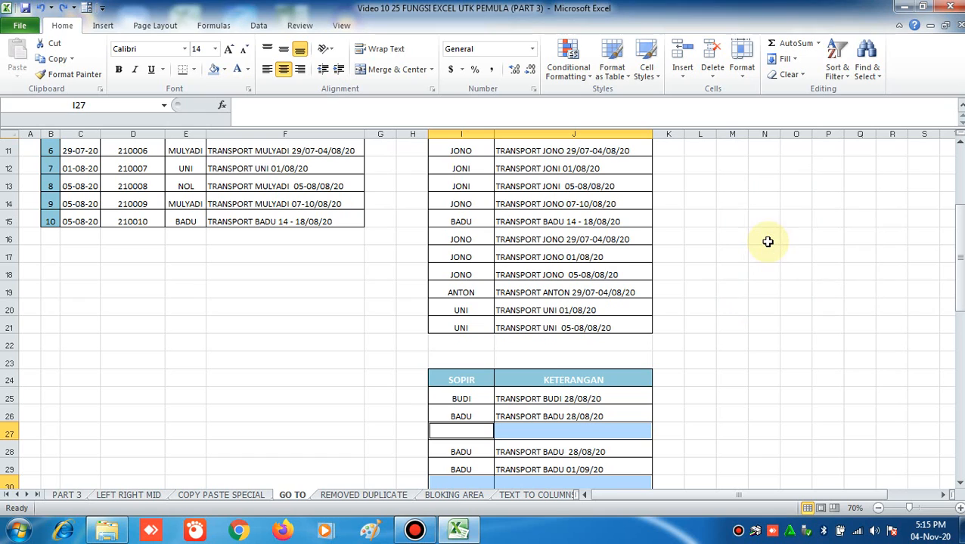
pyautogui.scroll(-1, 522, 416)
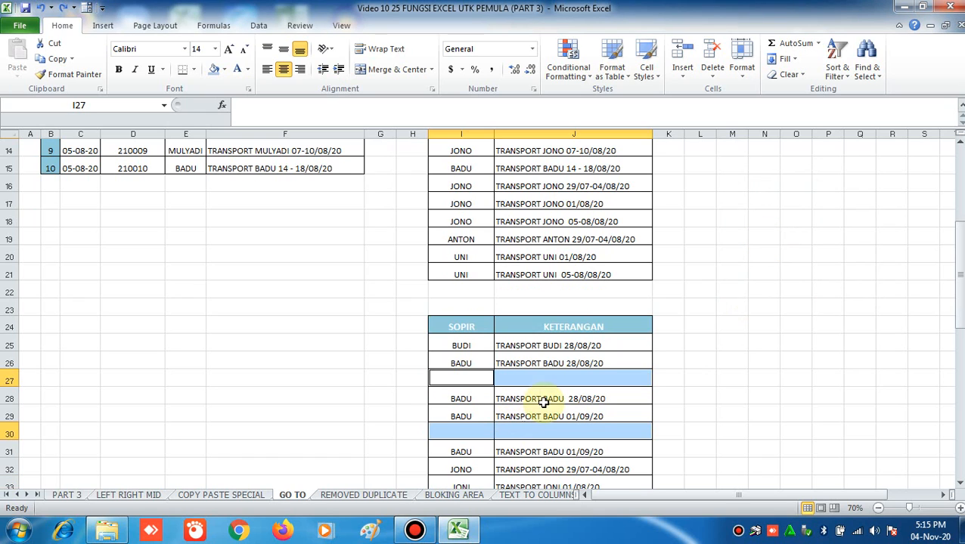
# Enter the shortcut note "CRT -" in cell L25 beside the third table
pyautogui.click(707, 339)
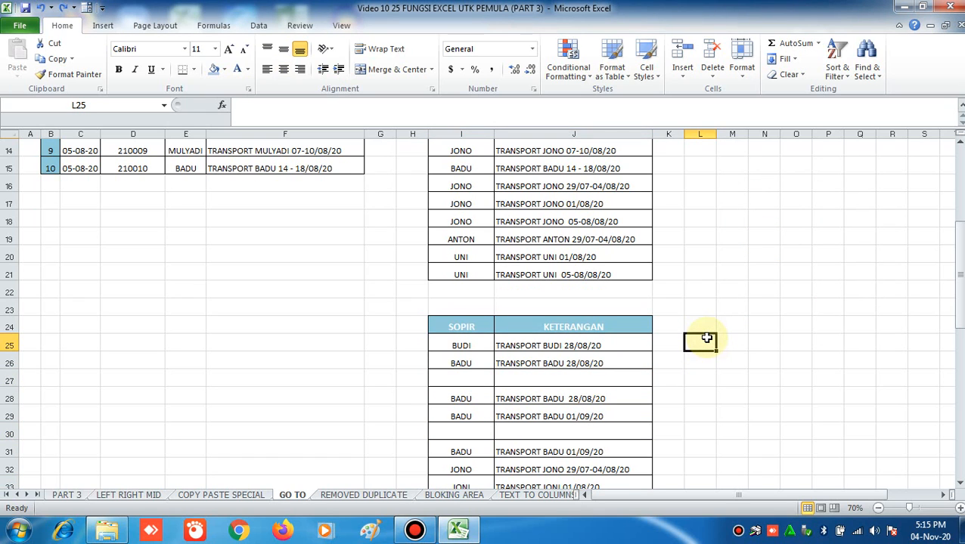
pyautogui.write('CRT -')
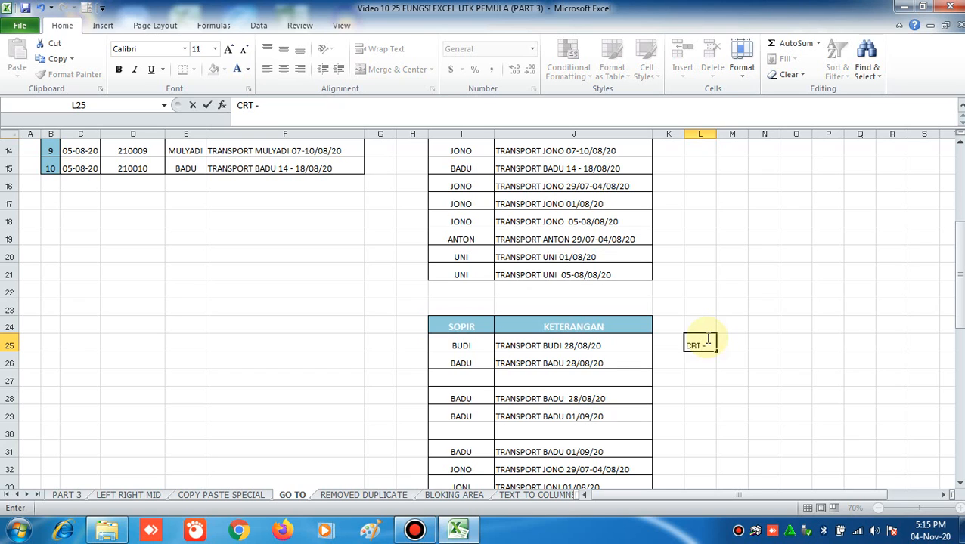
pyautogui.press('Return')
# Reselect the third table's data in I25:J48 and narrow the selection to its blank cells using Go To Special with Blanks
pyautogui.click(453, 328)
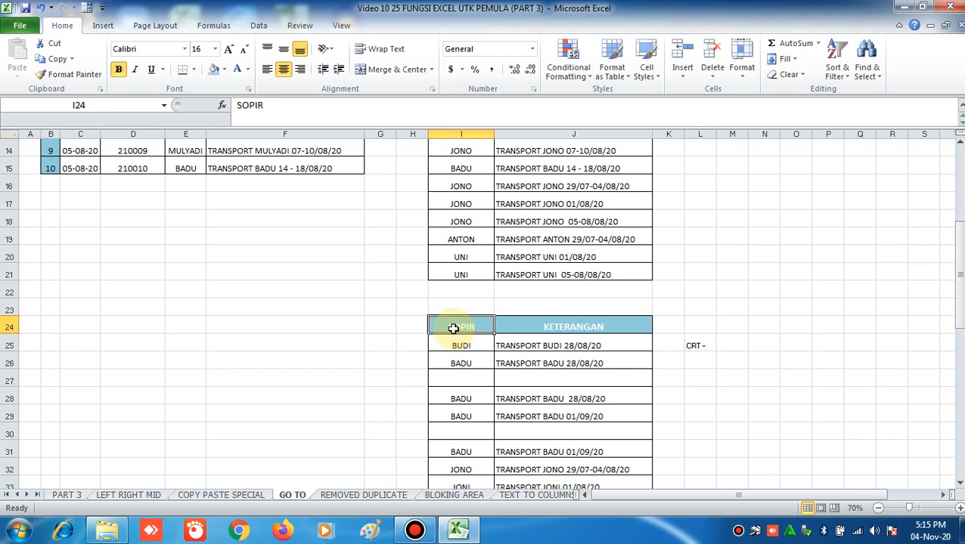
pyautogui.press('Down')
pyautogui.hotkey('shift', 'Right')
pyautogui.hotkey('shift', 'Down')
pyautogui.hotkey('shift', 'Down')
pyautogui.hotkey('shift', 'Down')
pyautogui.hotkey('shift', 'Down')
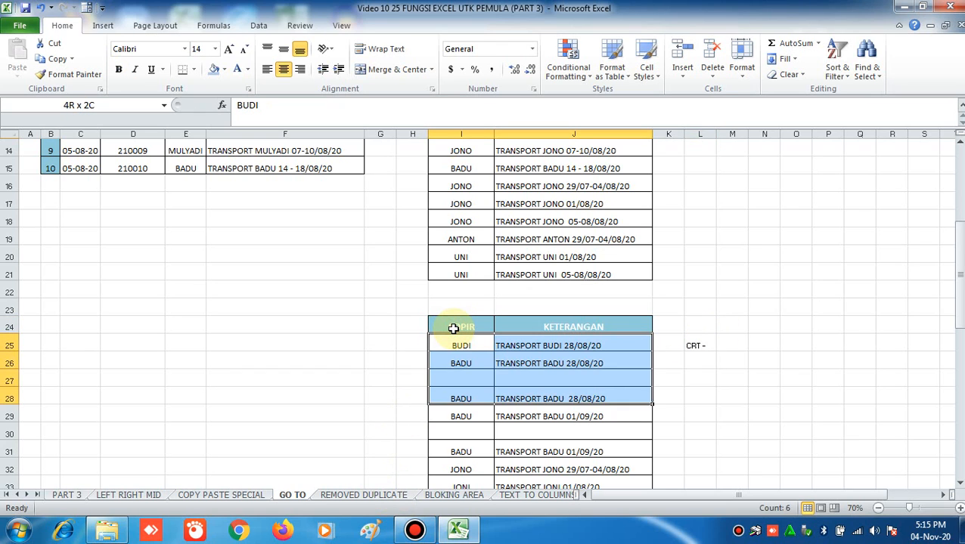
pyautogui.hotkey('shift', 'Down')
pyautogui.hotkey('shift', 'Down')
pyautogui.hotkey('shift', 'Down')
pyautogui.hotkey('shift', 'Down')
pyautogui.hotkey('shift', 'Down')
pyautogui.hotkey('shift', 'Down')
pyautogui.hotkey('shift', 'Down')
pyautogui.hotkey('shift', 'Down')
pyautogui.hotkey('shift', 'Down')
pyautogui.hotkey('shift', 'Down')
pyautogui.hotkey('shift', 'Down')
pyautogui.hotkey('shift', 'Down')
pyautogui.hotkey('shift', 'Down')
pyautogui.hotkey('shift', 'Down')
pyautogui.hotkey('shift', 'Down')
pyautogui.hotkey('shift', 'Down')
pyautogui.hotkey('shift', 'Down')
pyautogui.hotkey('shift', 'Down')
pyautogui.hotkey('shift', 'Down')
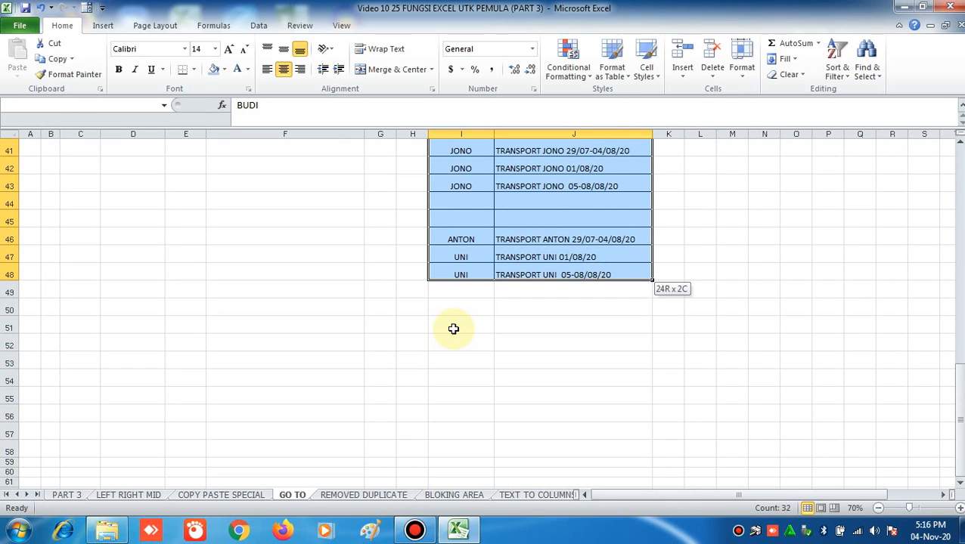
pyautogui.scroll(9, 504, 332)
pyautogui.hotkey('ctrl', 'g')
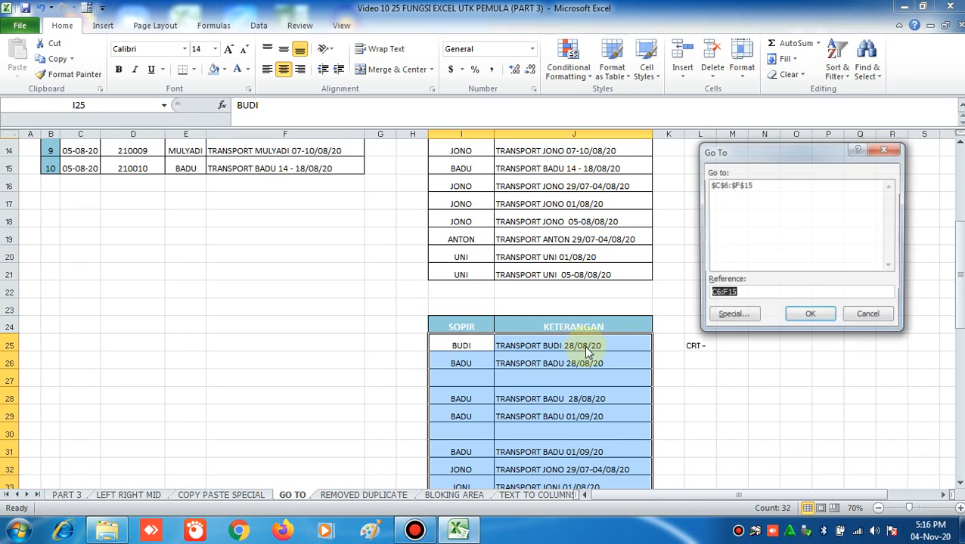
pyautogui.click(728, 317)
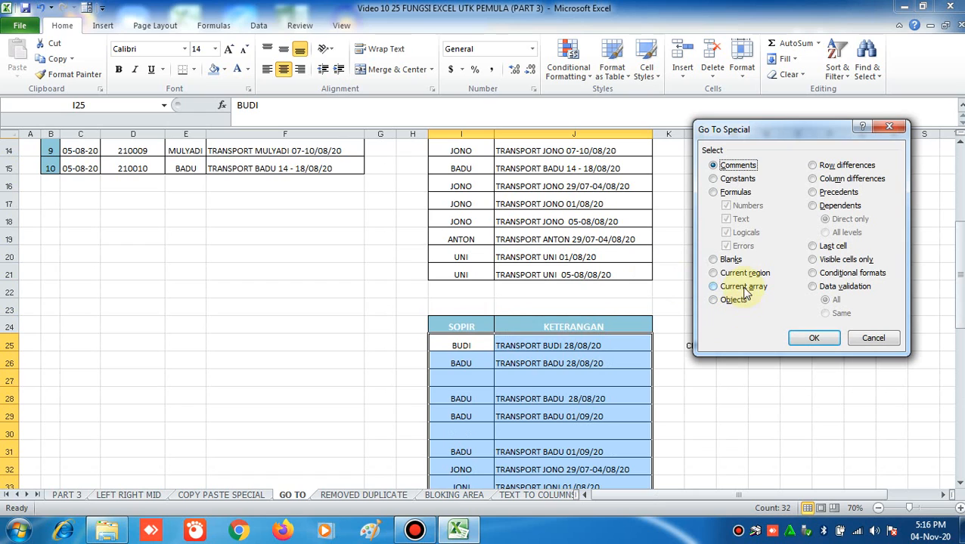
pyautogui.click(727, 259)
pyautogui.click(813, 338)
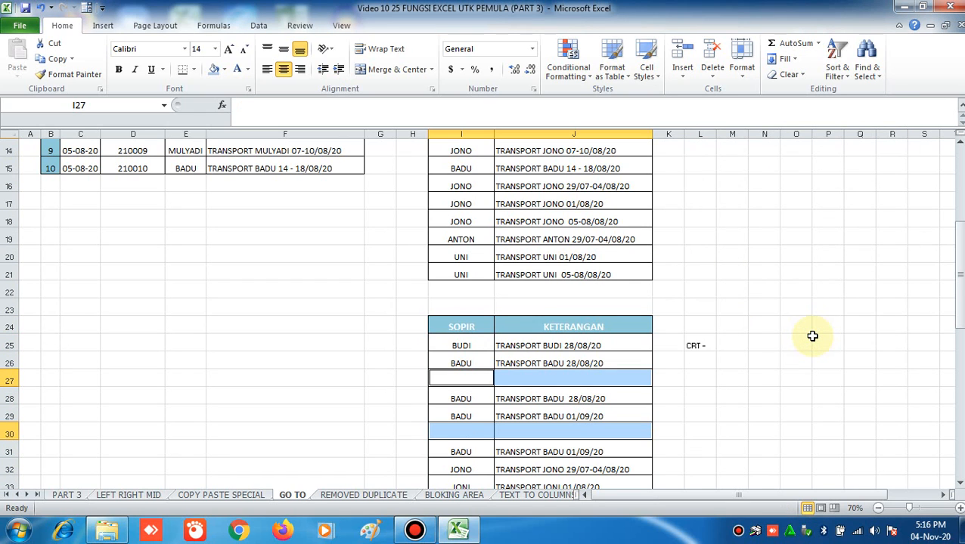
# Delete the entire rows of all selected blank cells and check the third table for remaining gaps
pyautogui.hotkey('ctrl', '-')
pyautogui.press('r')
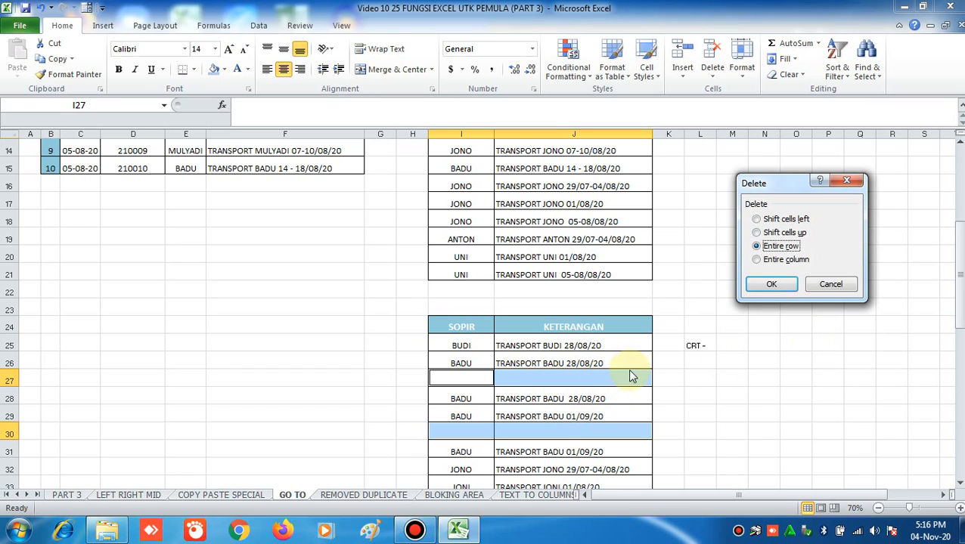
pyautogui.click(775, 286)
pyautogui.scroll(-5, 680, 389)
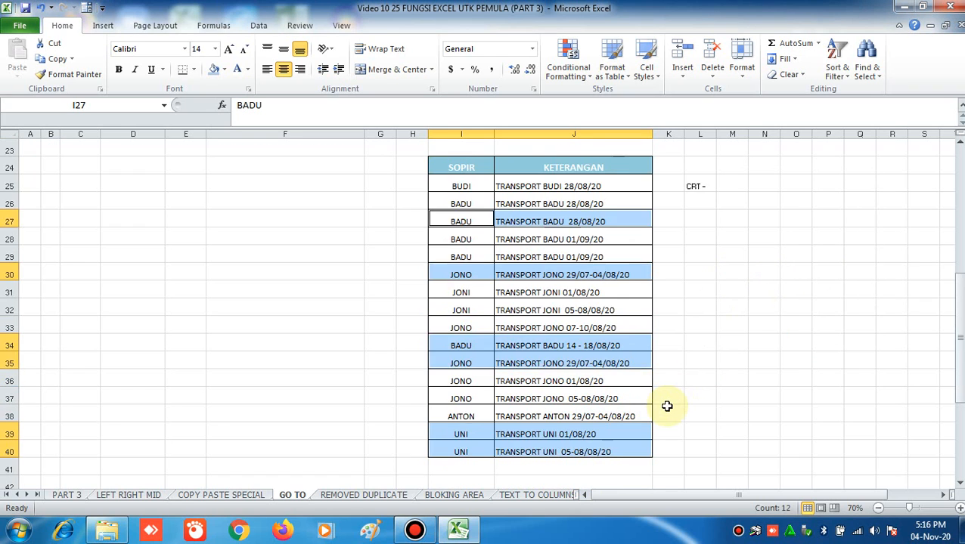
pyautogui.scroll(2, 586, 365)
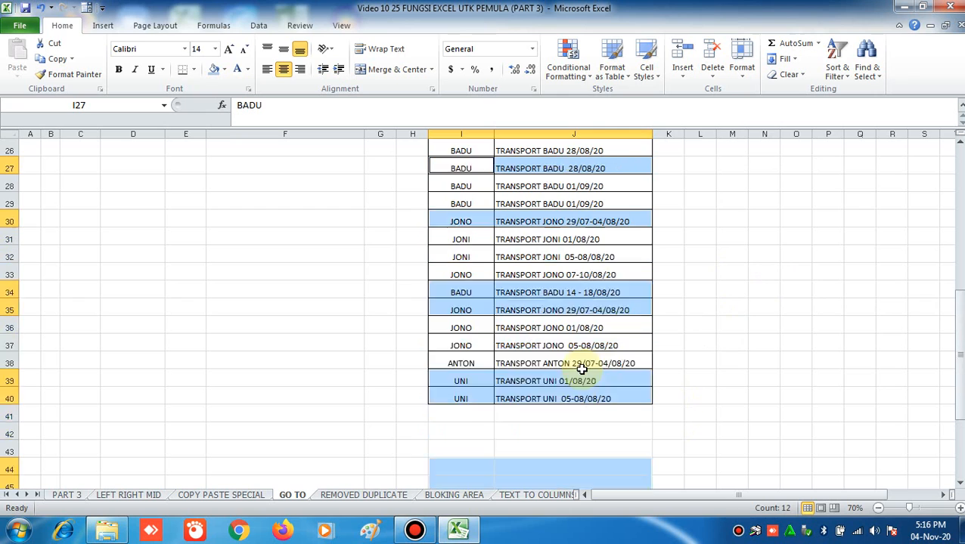
pyautogui.click(720, 372)
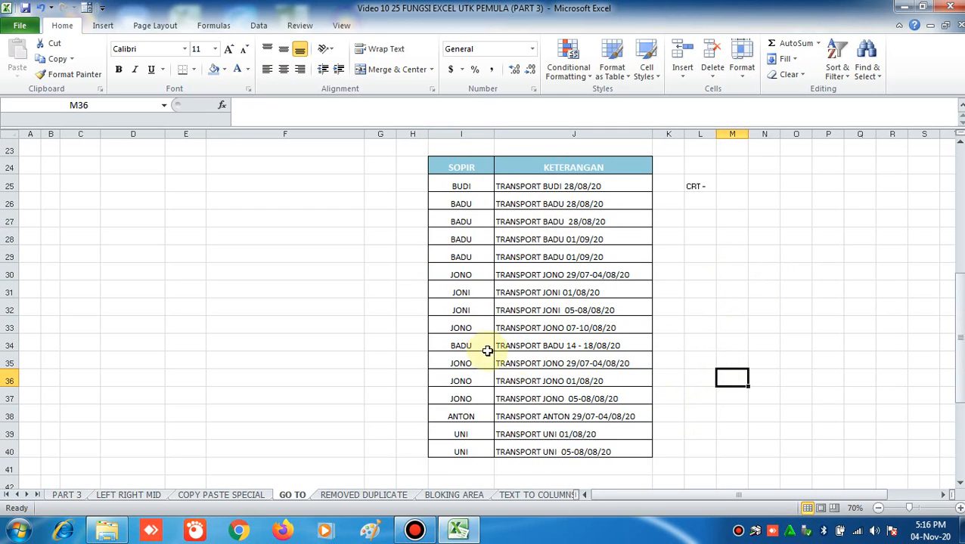
# Switch to the REMOVED DUPLICATE sheet and examine the student table in B5:E12 for records repeated across all columns
pyautogui.click(373, 493)
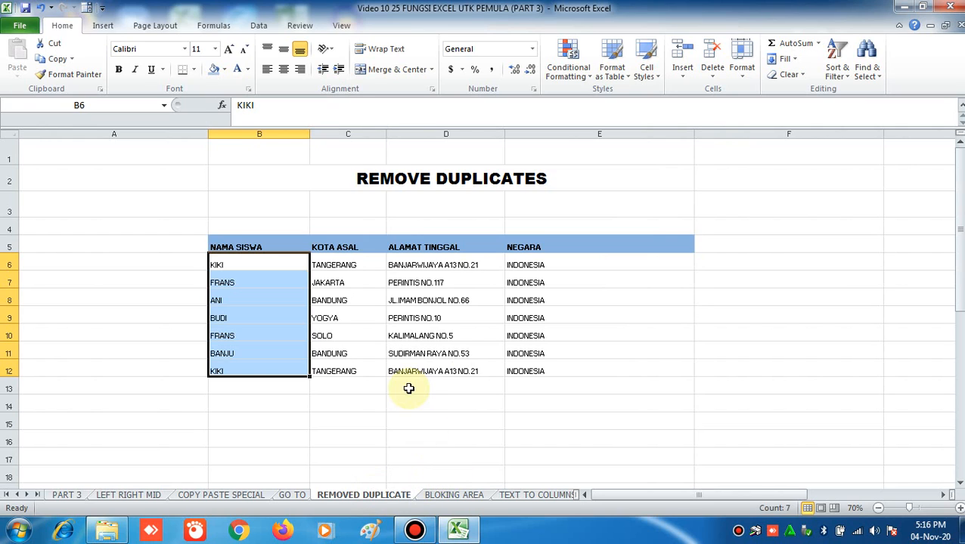
pyautogui.click(410, 443)
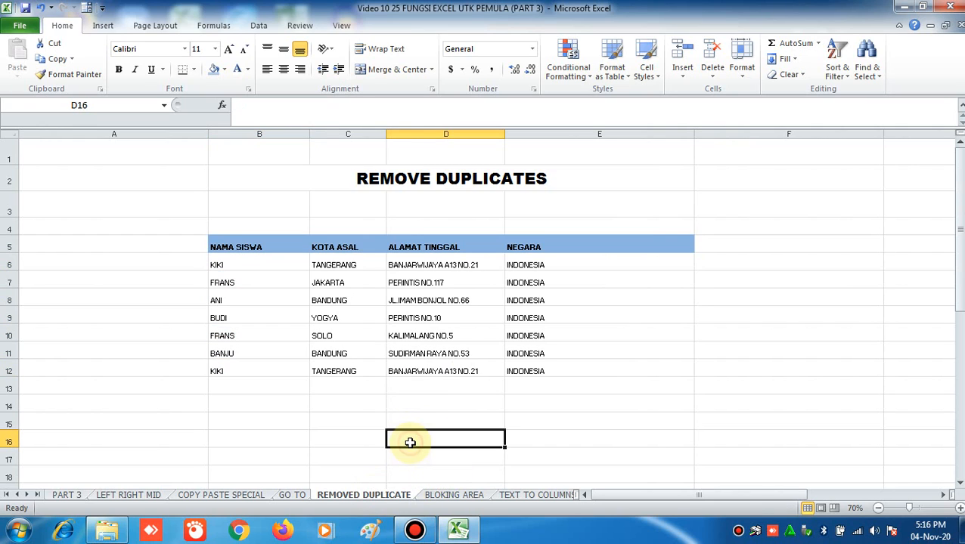
pyautogui.click(294, 371)
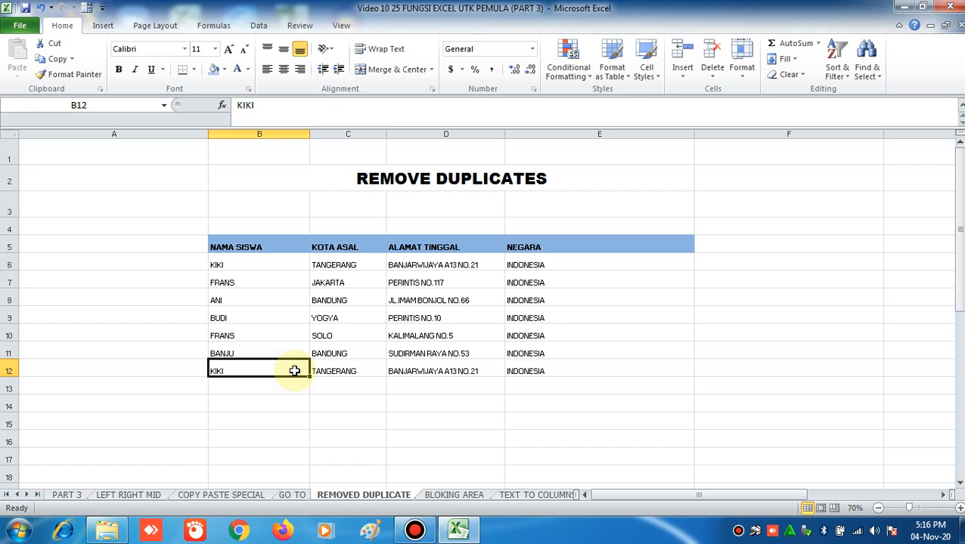
pyautogui.click(358, 419)
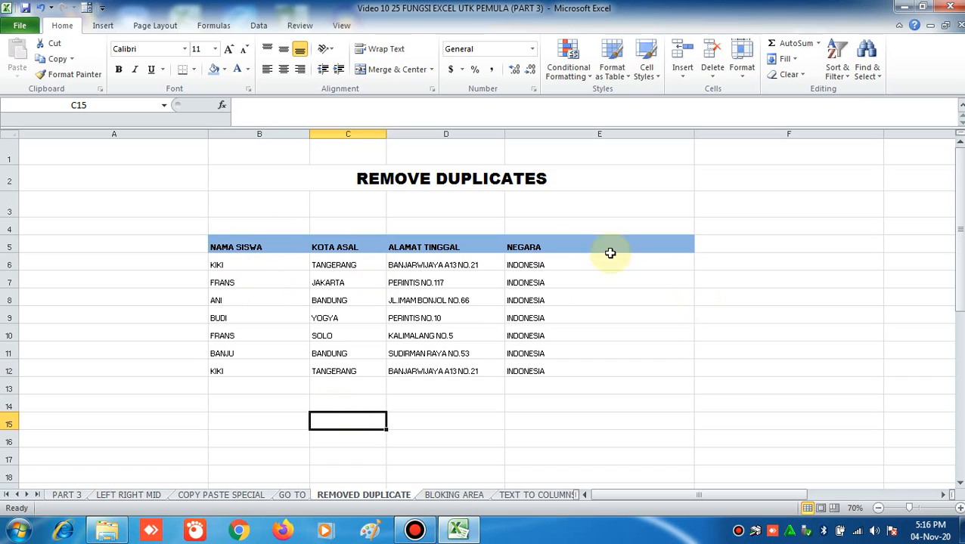
pyautogui.click(618, 376)
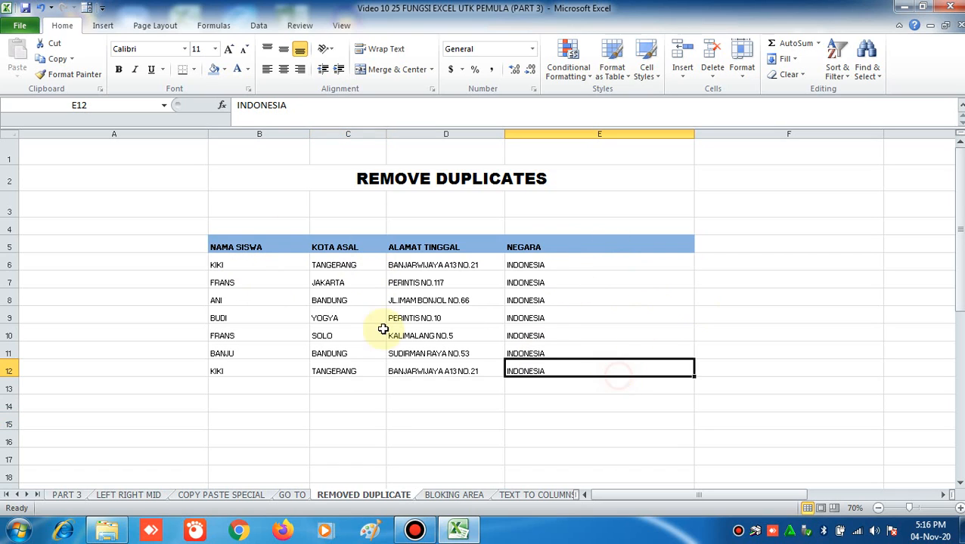
pyautogui.click(257, 249)
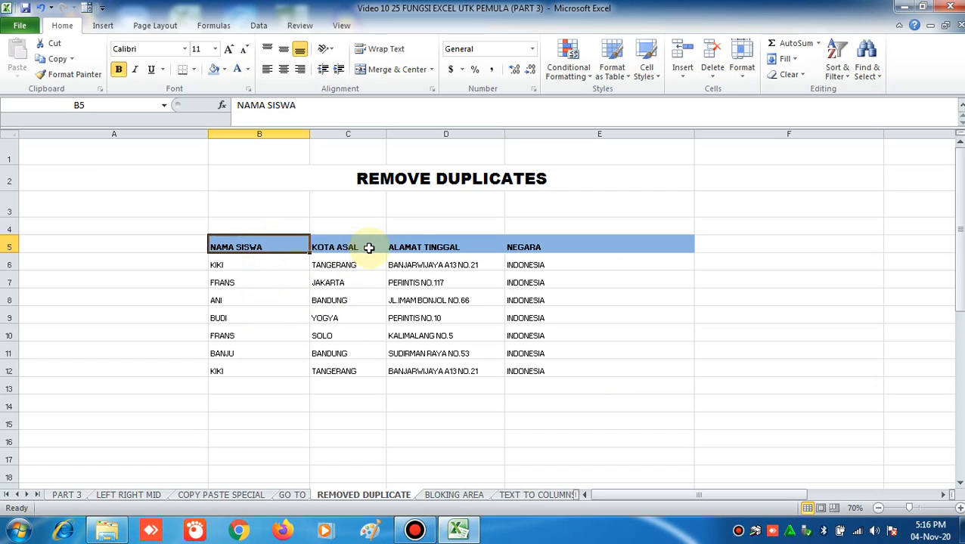
pyautogui.click(442, 250)
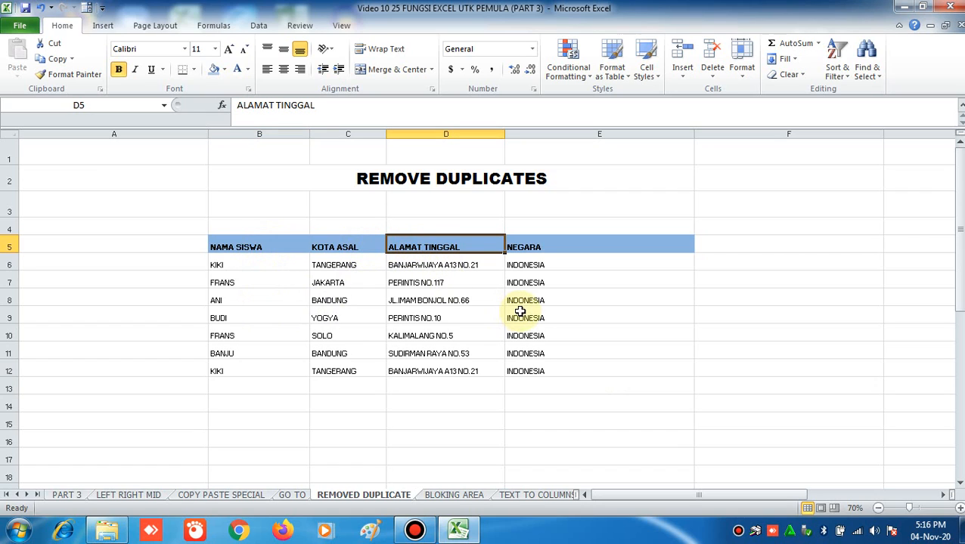
pyautogui.click(556, 368)
# Remove duplicate records from B6:E12, comparing the NAMA SISWA, KOTA ASAL, ALAMAT TINGGAL and NEGARA columns
pyautogui.click(248, 260)
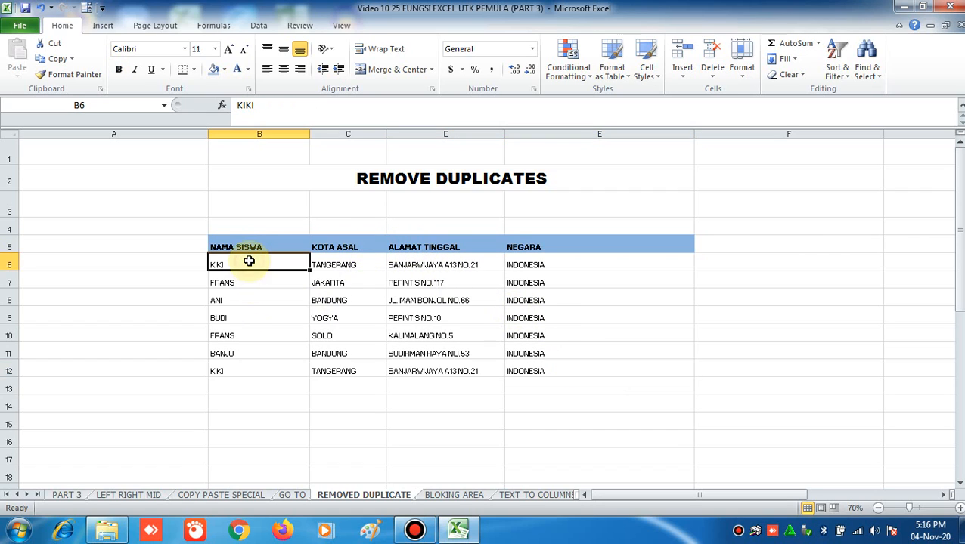
pyautogui.moveTo(249, 261); pyautogui.dragTo(598, 363)
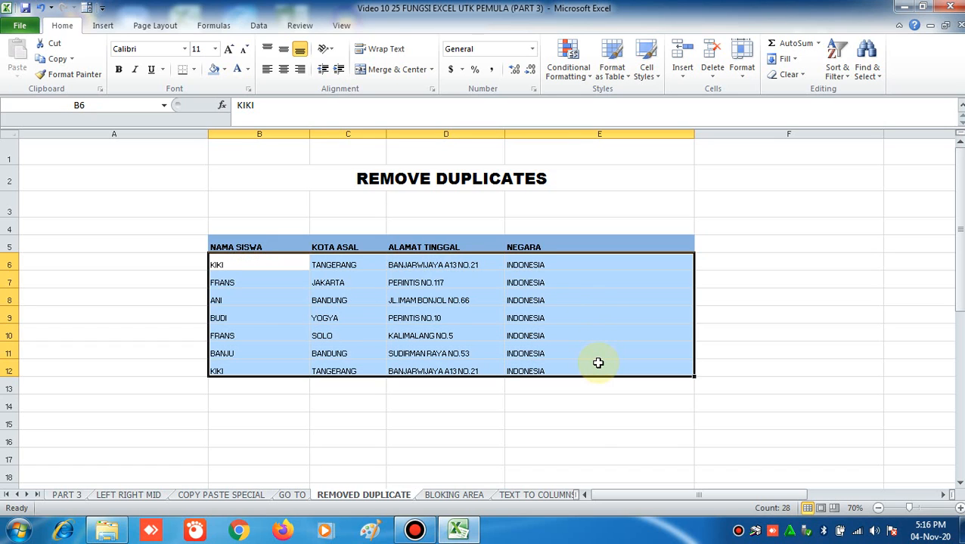
pyautogui.click(361, 421)
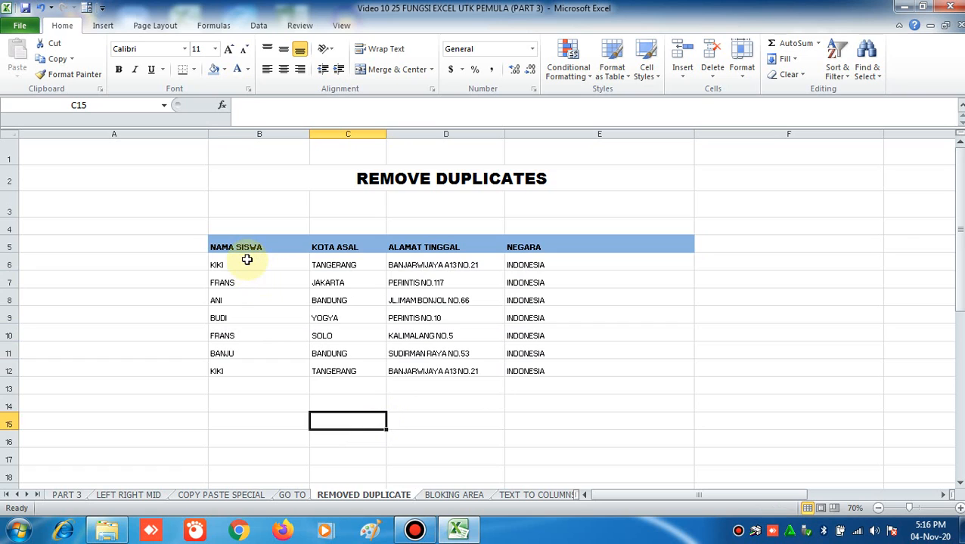
pyautogui.moveTo(247, 259); pyautogui.dragTo(631, 365)
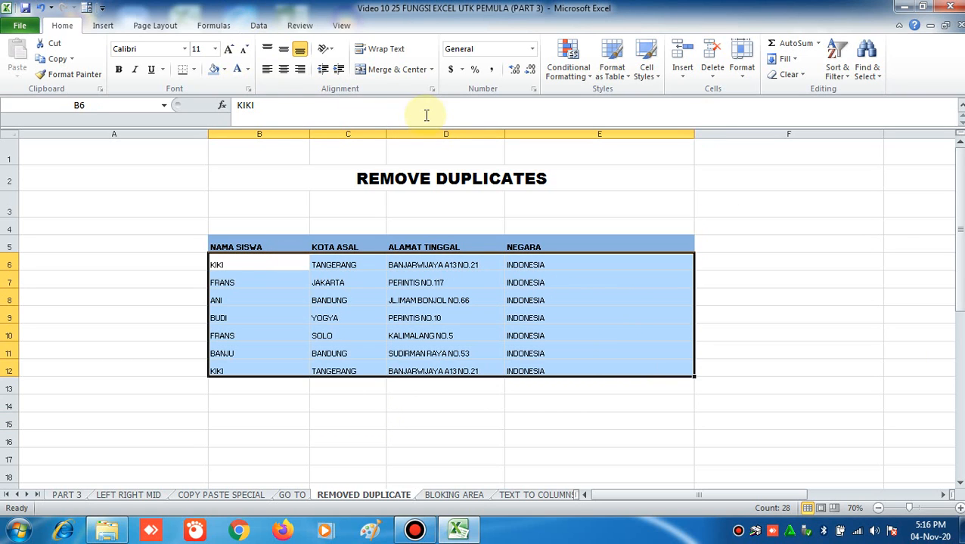
pyautogui.click(258, 26)
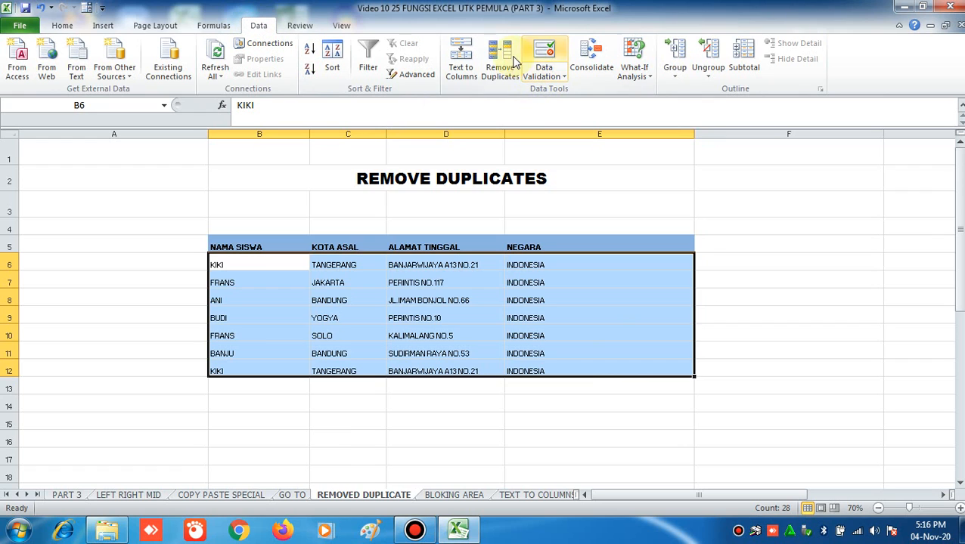
pyautogui.click(514, 61)
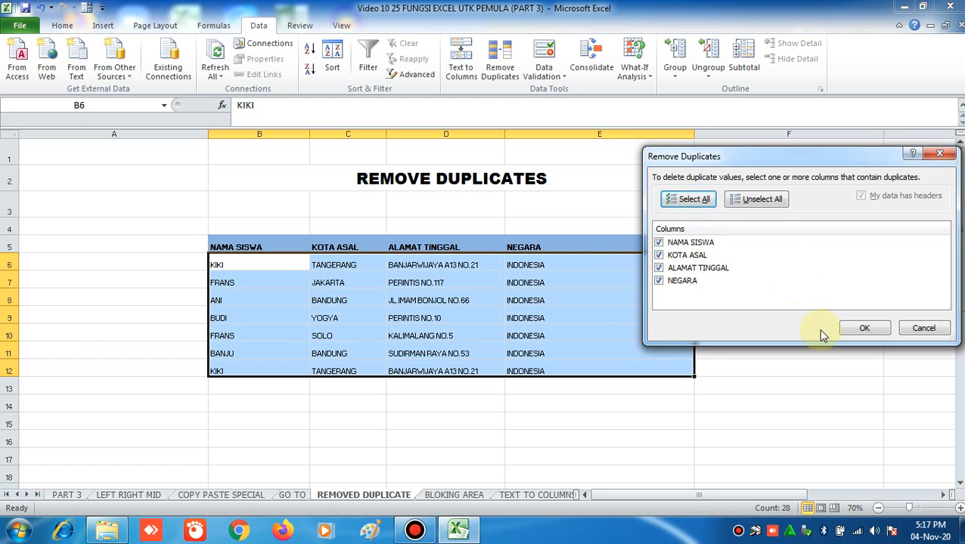
pyautogui.click(866, 331)
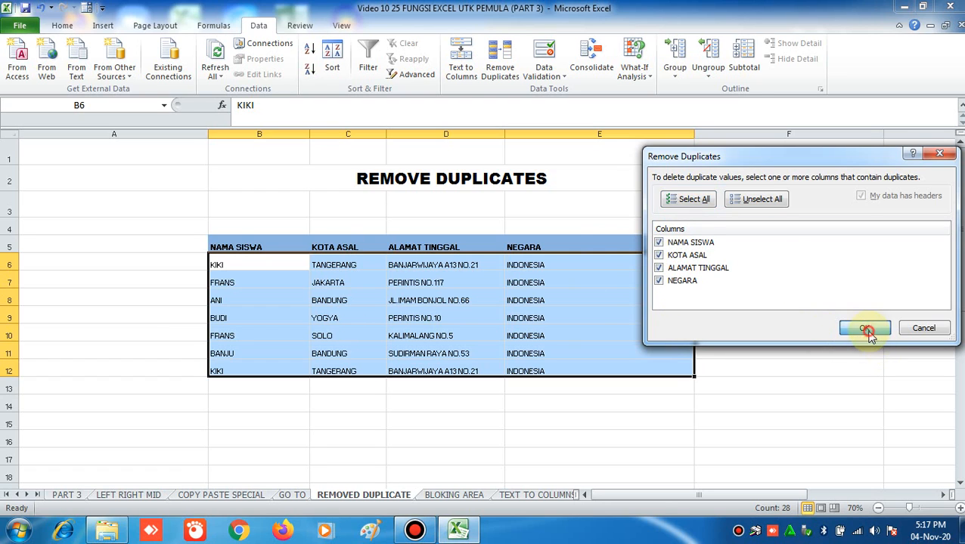
pyautogui.press('Return')
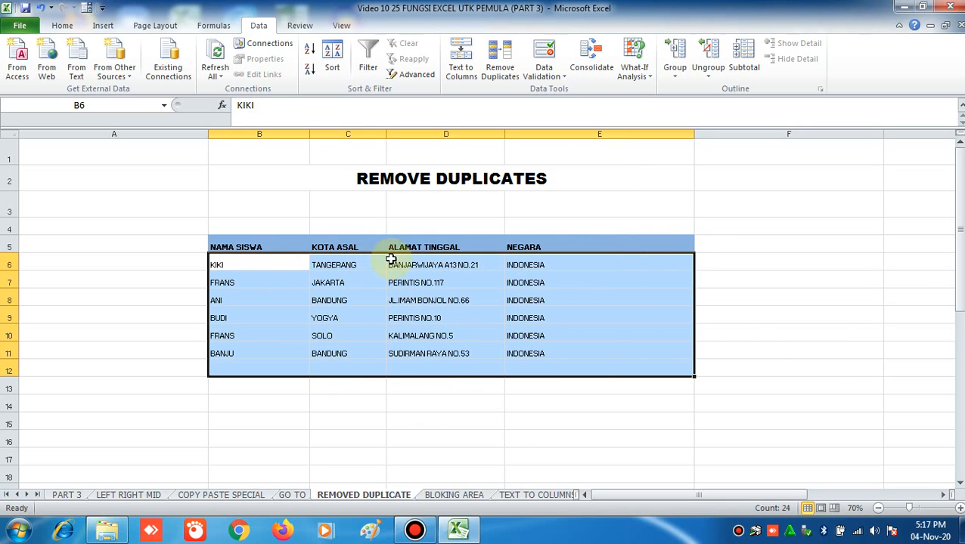
pyautogui.click(444, 435)
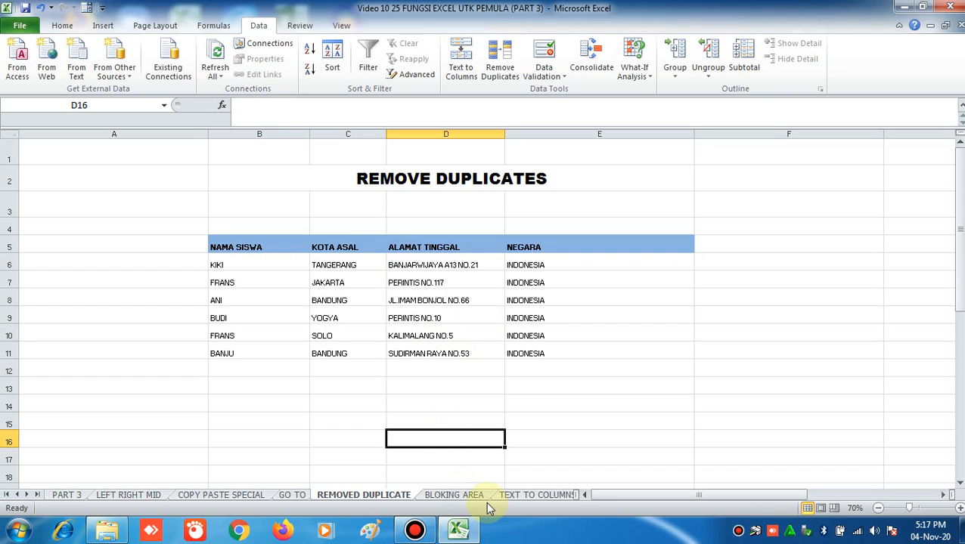
# Switch to the BLOKING AREA sheet and select the first CODE BARANG entry in cell B5
pyautogui.click(454, 495)
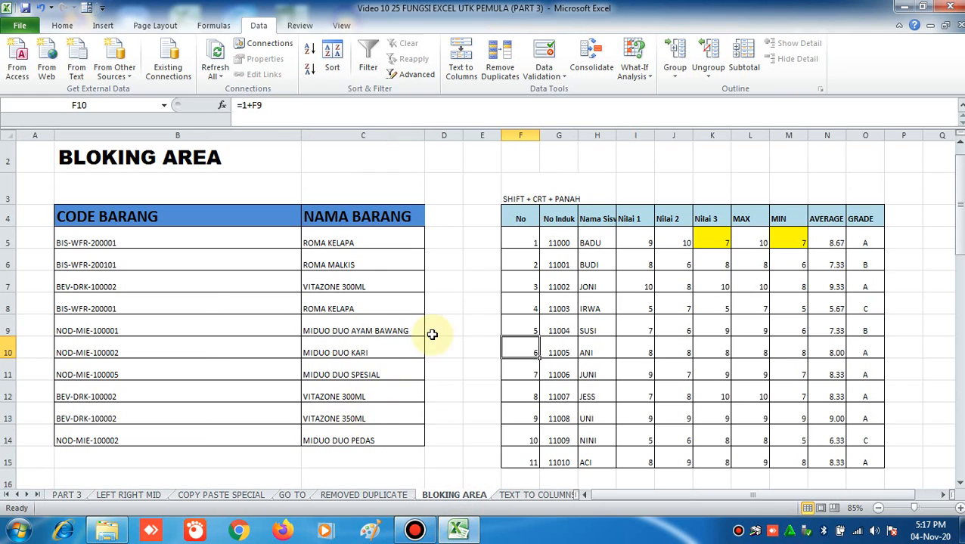
pyautogui.click(475, 307)
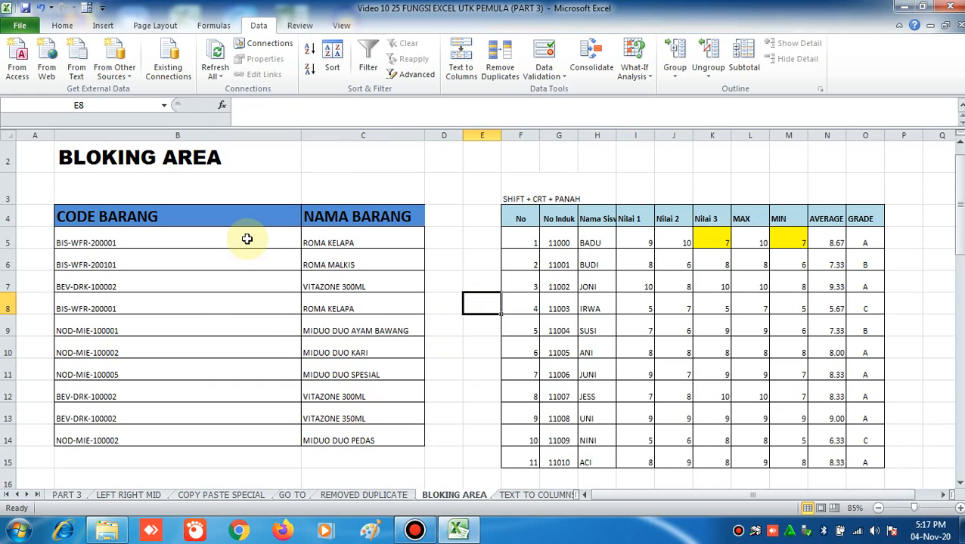
pyautogui.click(263, 296)
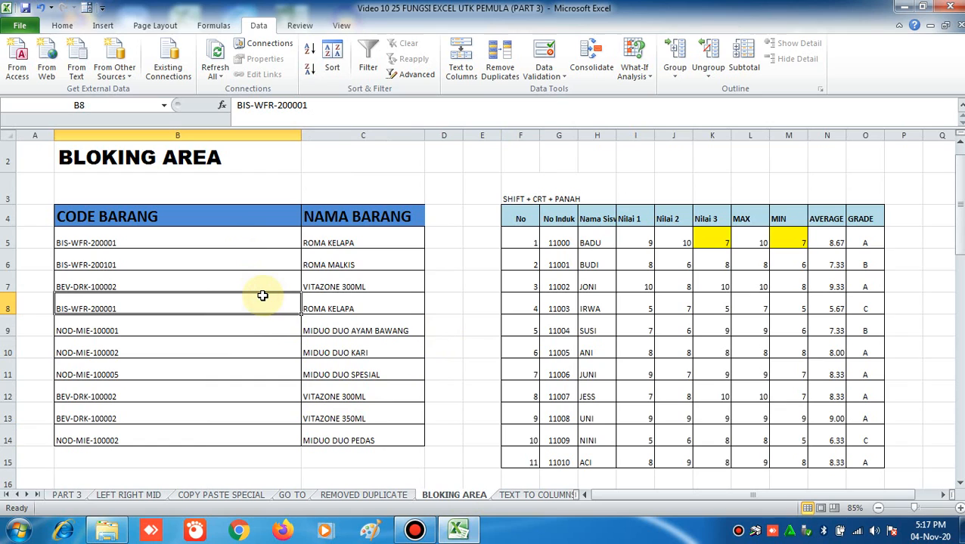
pyautogui.click(264, 241)
pyautogui.click(266, 288)
pyautogui.click(259, 241)
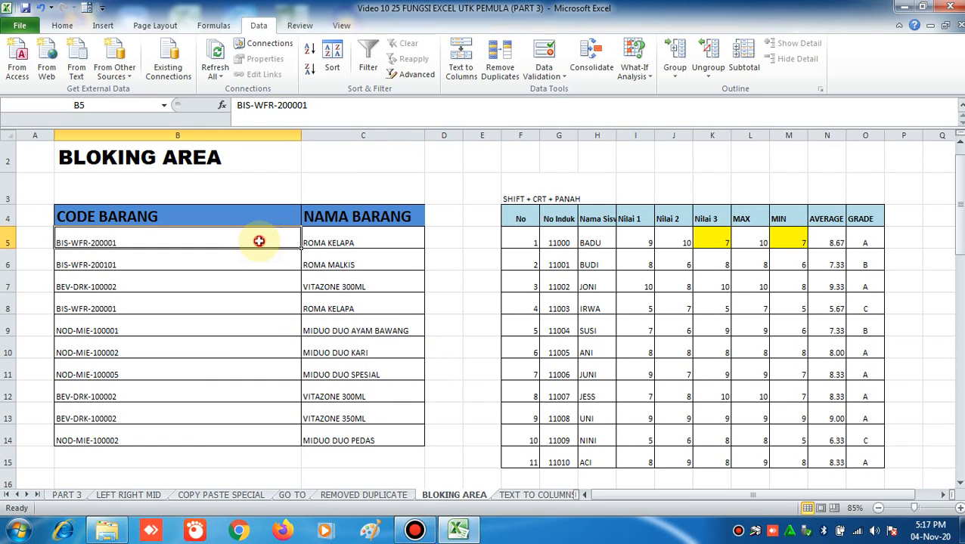
# Select the CODE BARANG entries from B5 downward as one block, ending on the single cell B13
pyautogui.moveTo(259, 241); pyautogui.dragTo(259, 427)
pyautogui.click(248, 405)
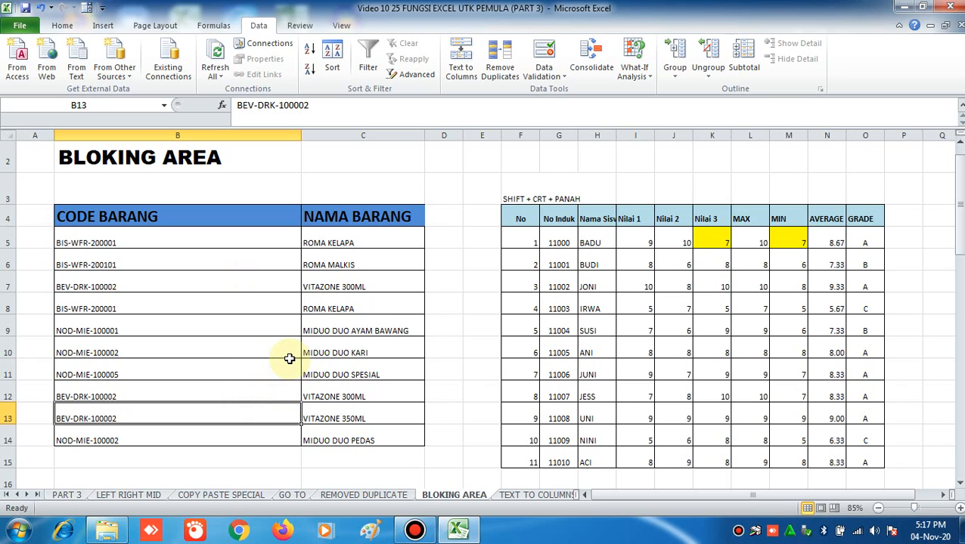
pyautogui.click(281, 187)
pyautogui.write('CR')
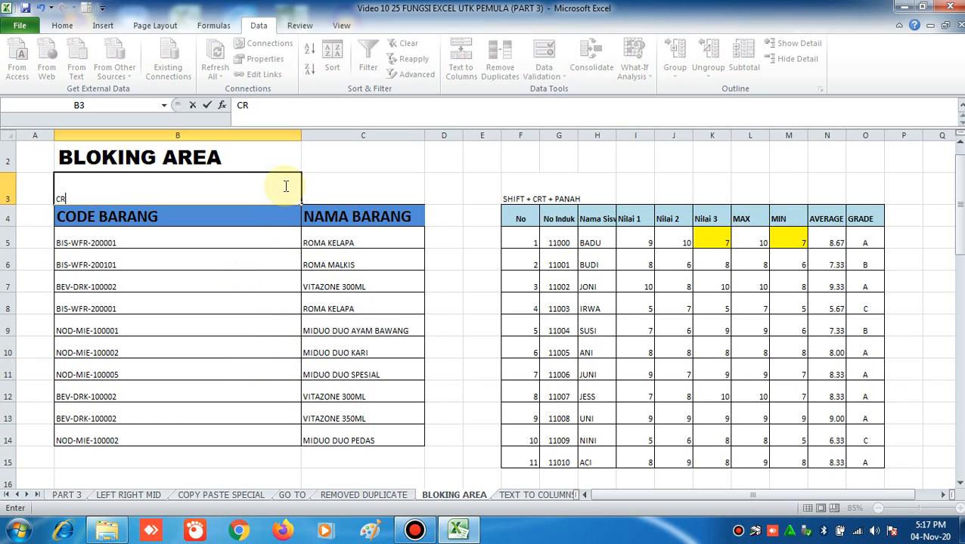
pyautogui.press('Escape')
# Format the SHIFT + CRT + PANAH label in F3:H3 as bold at font size 20
pyautogui.click(529, 188)
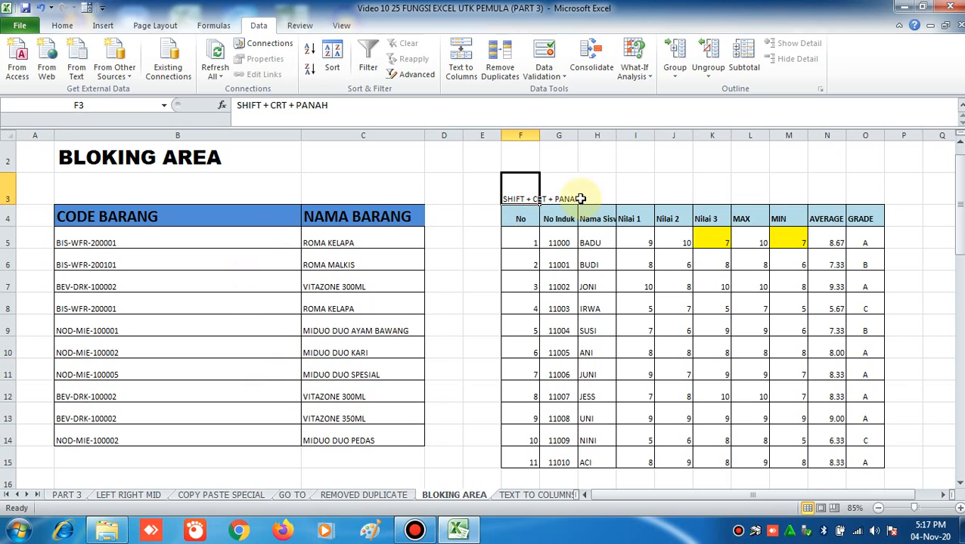
pyautogui.hotkey('shift', 'Right')
pyautogui.hotkey('shift', 'Right')
pyautogui.click(62, 26)
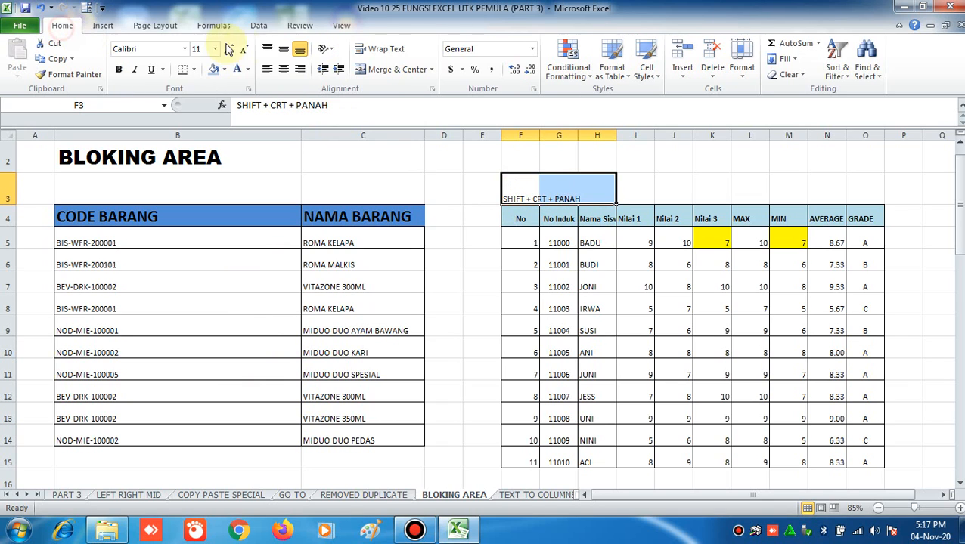
pyautogui.click(215, 49)
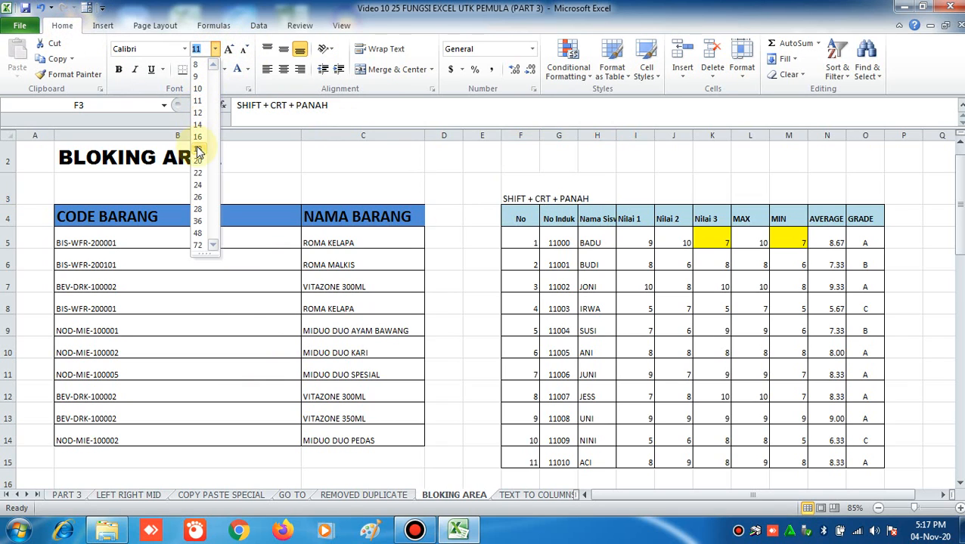
pyautogui.press('Escape')
pyautogui.click(597, 265)
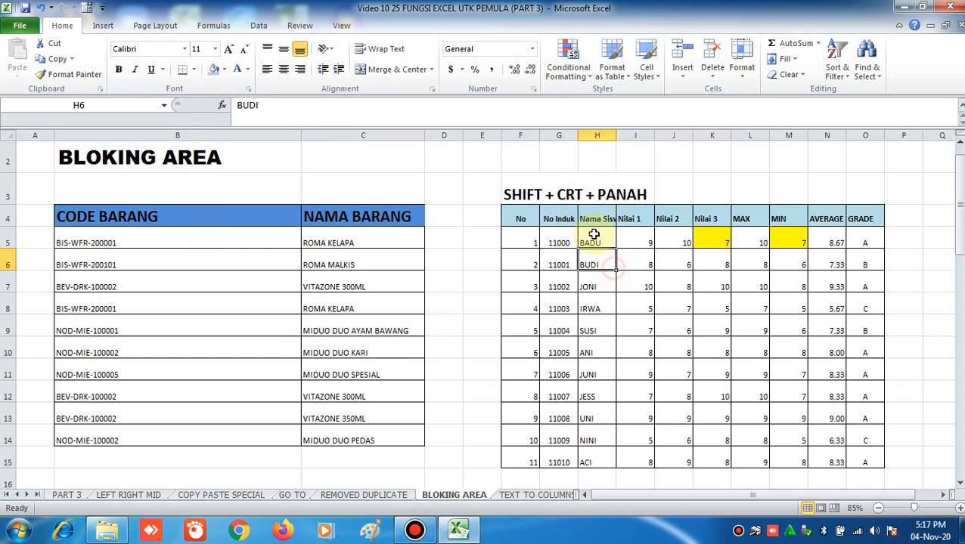
pyautogui.click(523, 192)
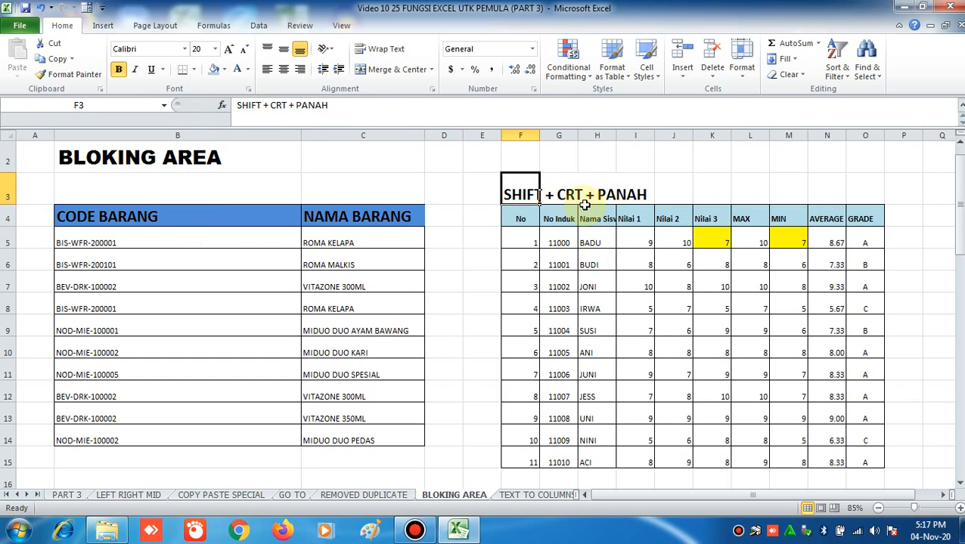
# Select the CODE BARANG entries B5:B14 as one block starting from B5, repeat the selection, and return to the column header
pyautogui.click(195, 305)
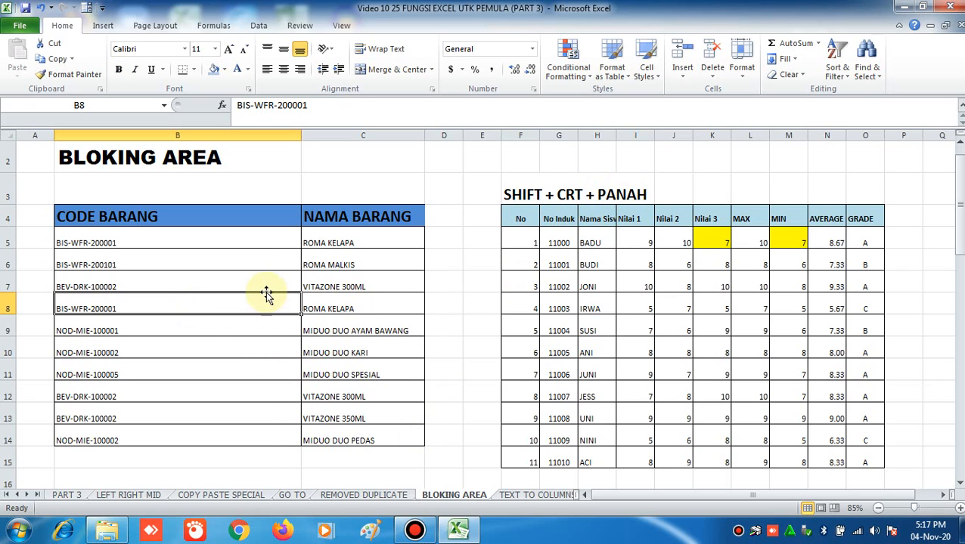
pyautogui.click(231, 238)
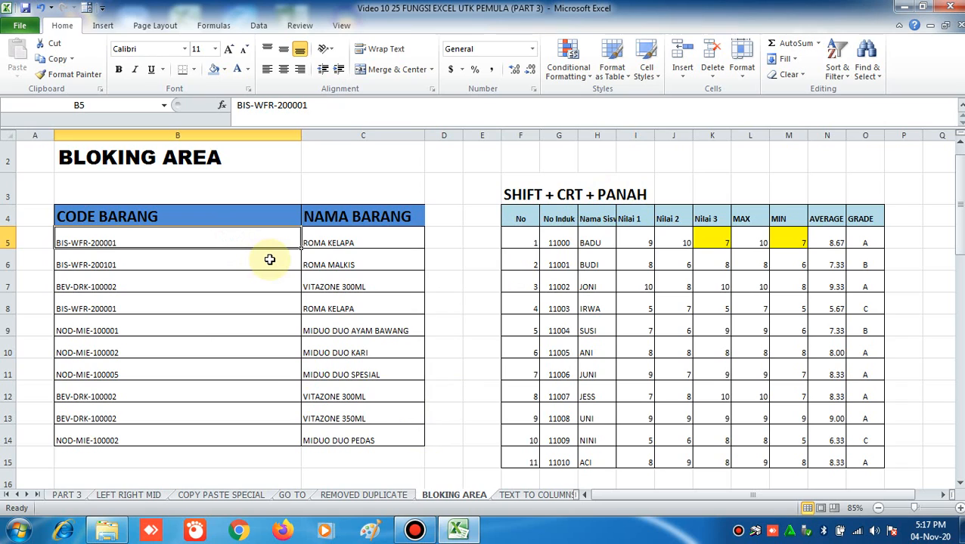
pyautogui.hotkey('ctrl', 'shift', 'Down')
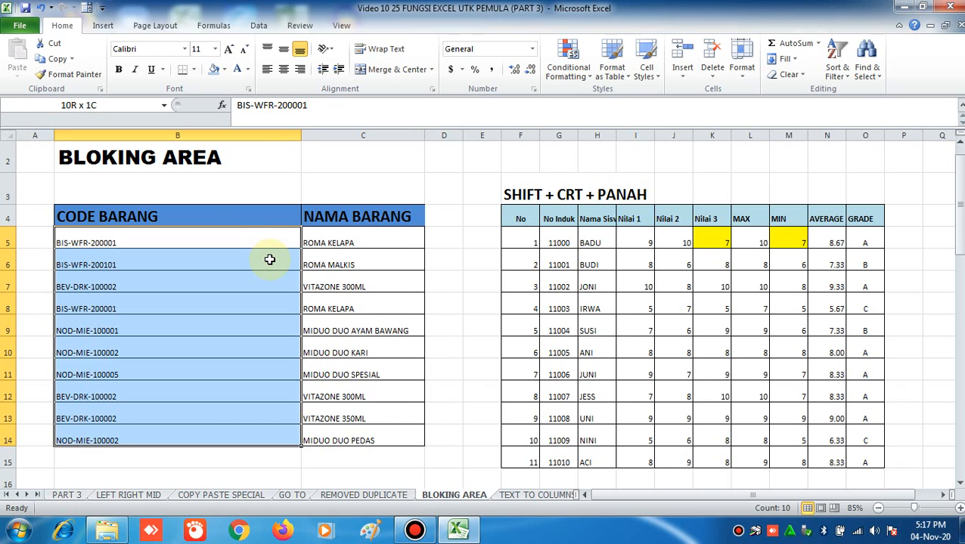
pyautogui.press('Up')
pyautogui.press('Down')
pyautogui.hotkey('ctrl', 'shift', 'Down')
pyautogui.press('Up')
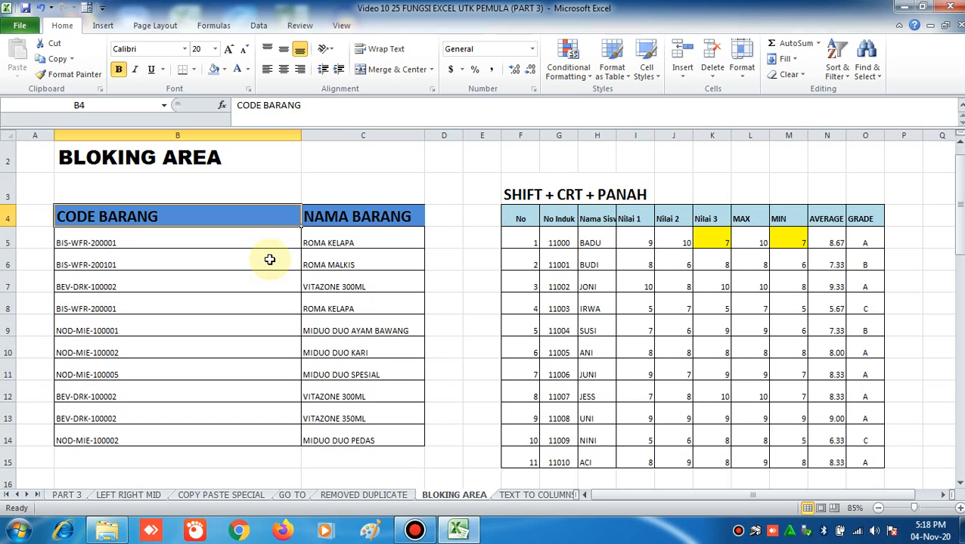
# Select the item codes from B5 down to B14 and extend the block across NAMA BARANG to C14
pyautogui.press('Down')
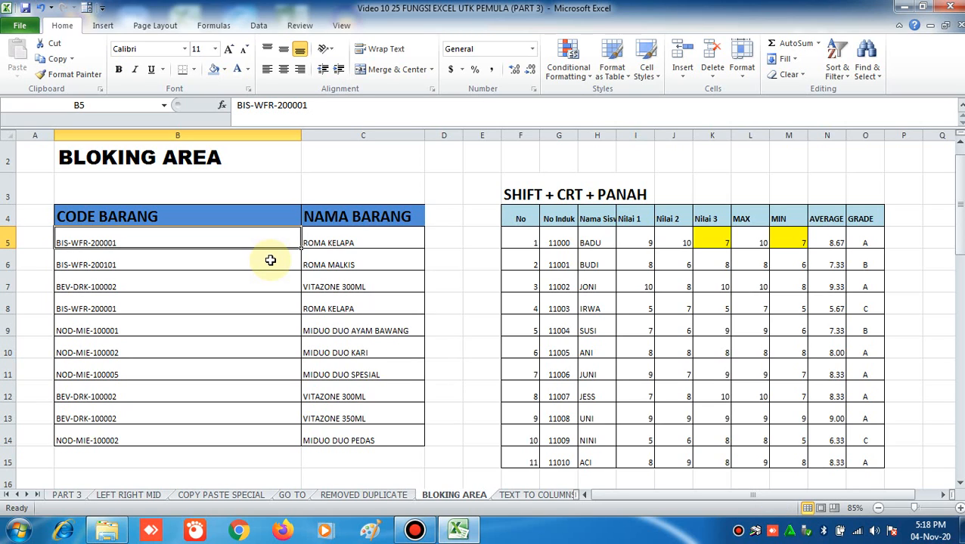
pyautogui.hotkey('ctrl', 'shift', 'Down')
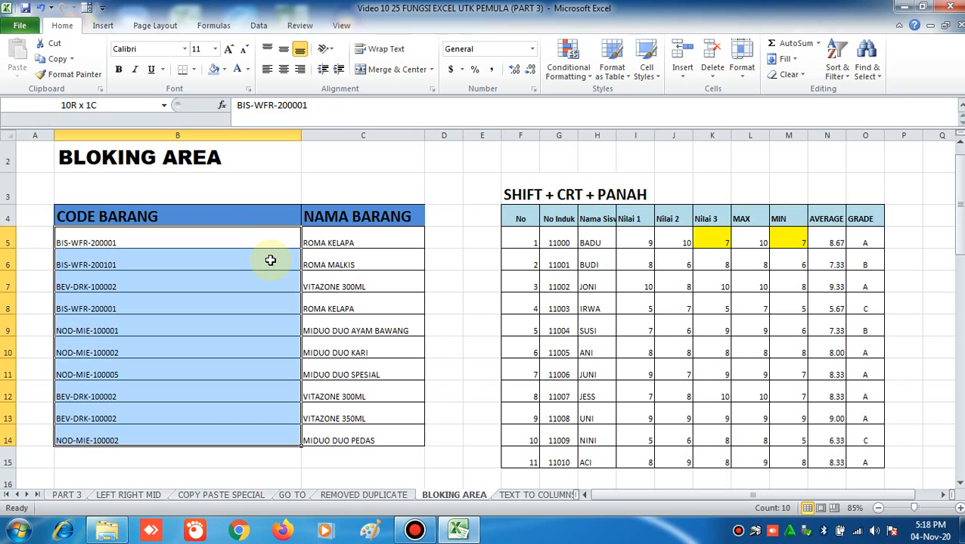
pyautogui.hotkey('ctrl', 'shift', 'Right')
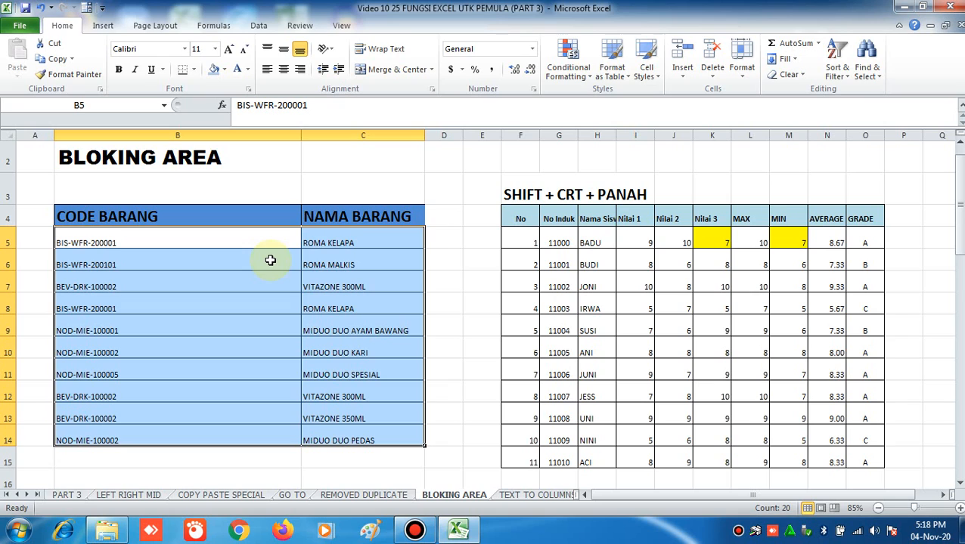
# Return from cell F5 of the grades table to B5 and select the item data B5:C14 again
pyautogui.click(535, 240)
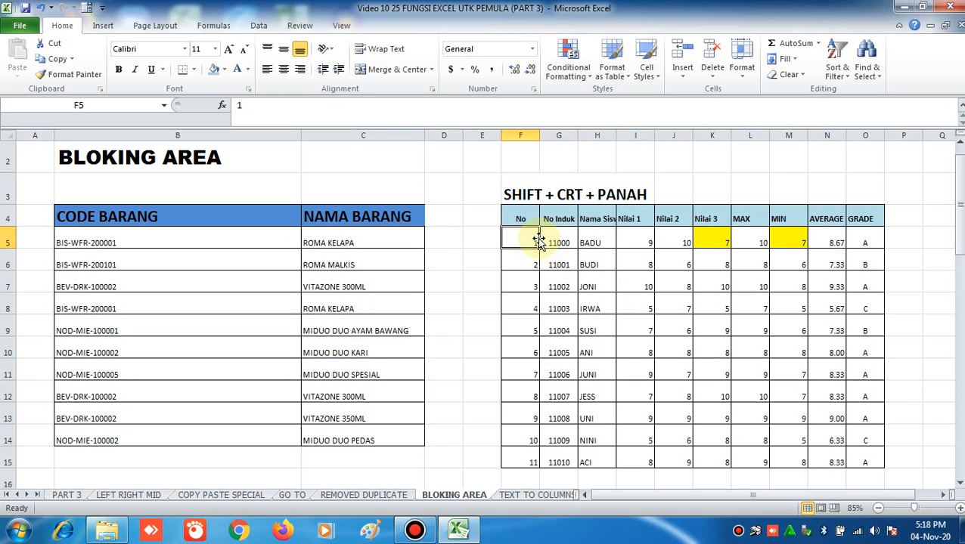
pyautogui.press('Up')
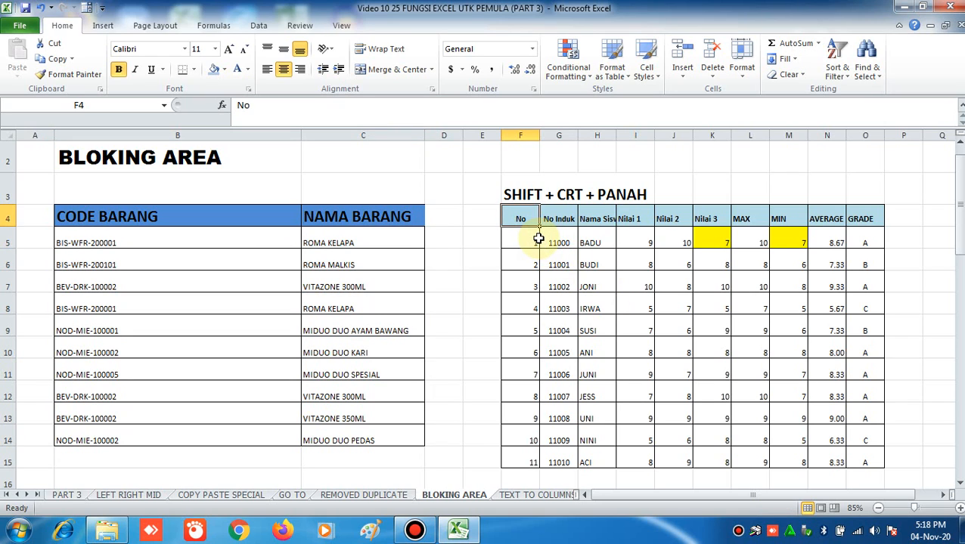
pyautogui.press('Left')
pyautogui.press('Left')
pyautogui.press('Left')
pyautogui.press('Down')
pyautogui.press('Left')
pyautogui.hotkey('ctrl', 'shift', 'Down')
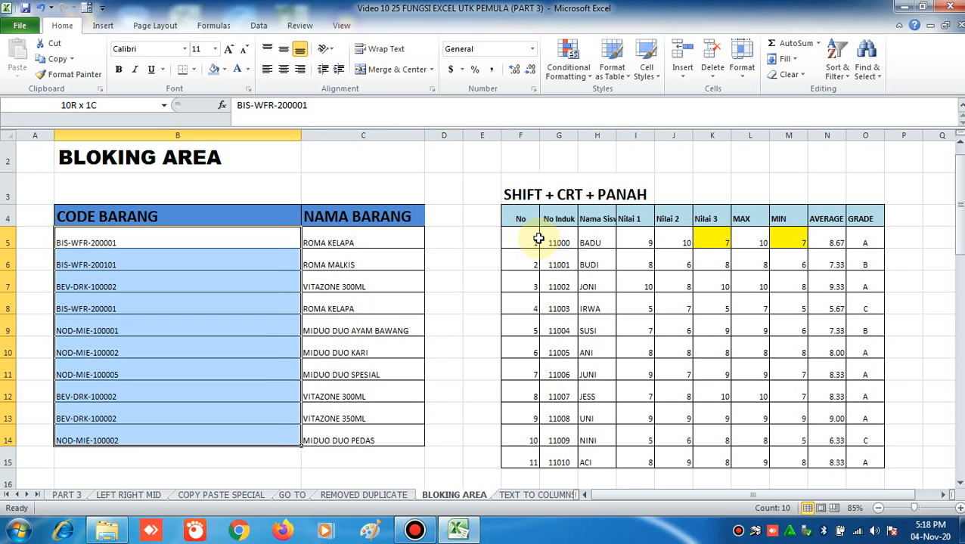
pyautogui.hotkey('ctrl', 'shift', 'Right')
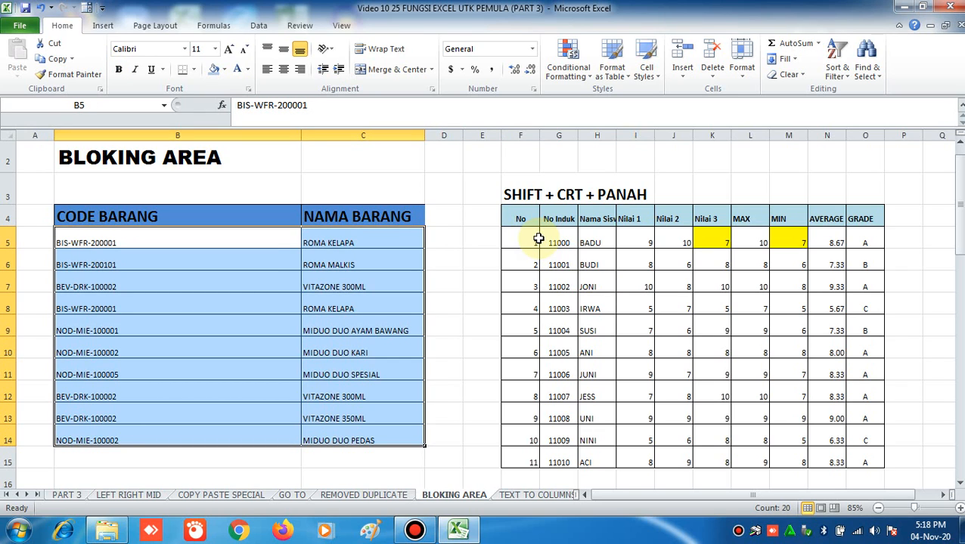
# Collapse the selection to B5 and reselect all code and name entries through C14 as one block
pyautogui.press('Up')
pyautogui.press('Down')
pyautogui.press('Right')
pyautogui.press('Left')
pyautogui.press('Right')
pyautogui.press('Left')
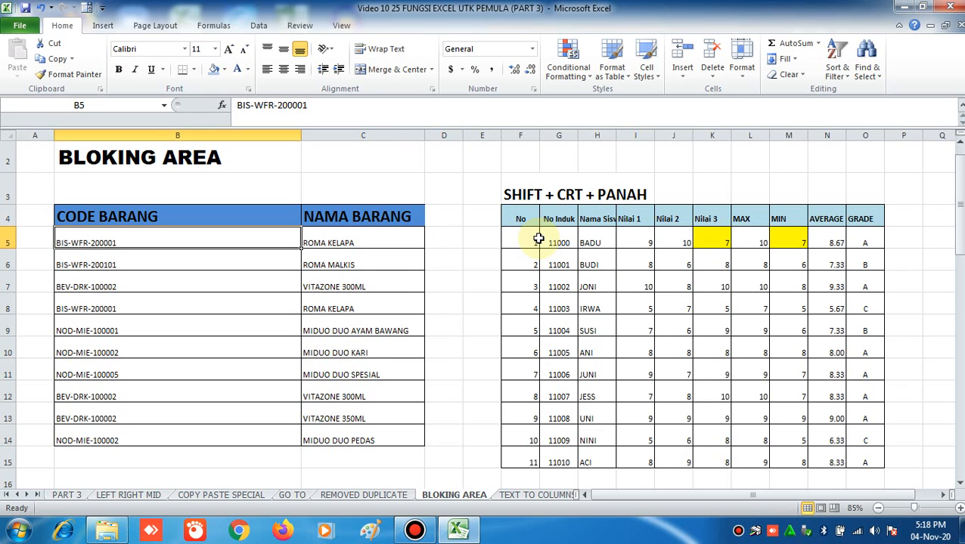
pyautogui.hotkey('ctrl', 'shift', 'Down')
pyautogui.hotkey('ctrl', 'shift', 'Right')
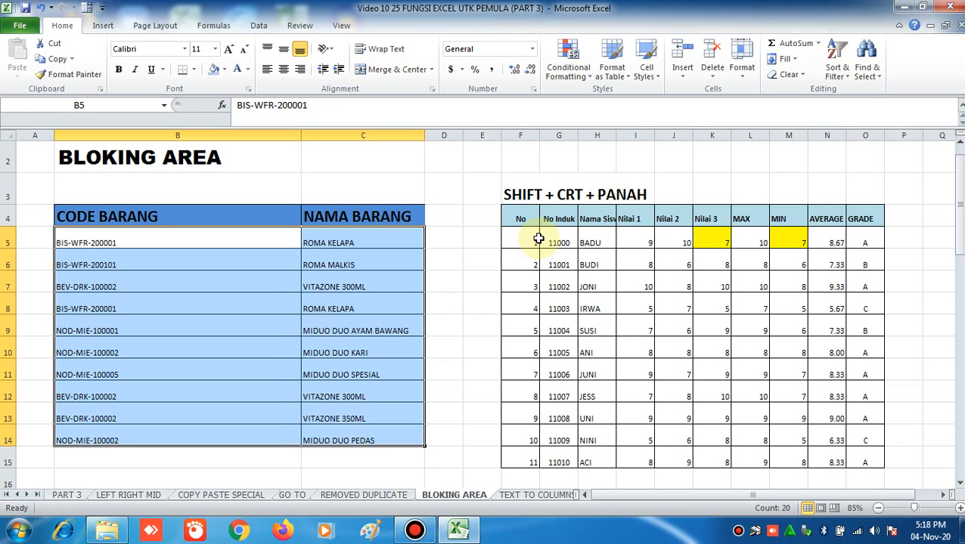
# Jump from B5 directly to the last CODE BARANG entry in B14
pyautogui.click(231, 248)
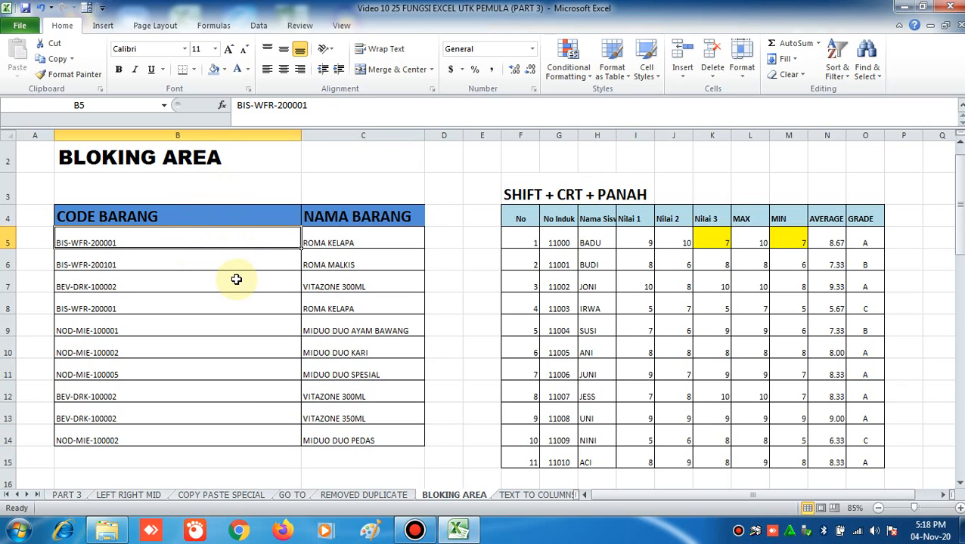
pyautogui.hotkey('ctrl', 'Down')
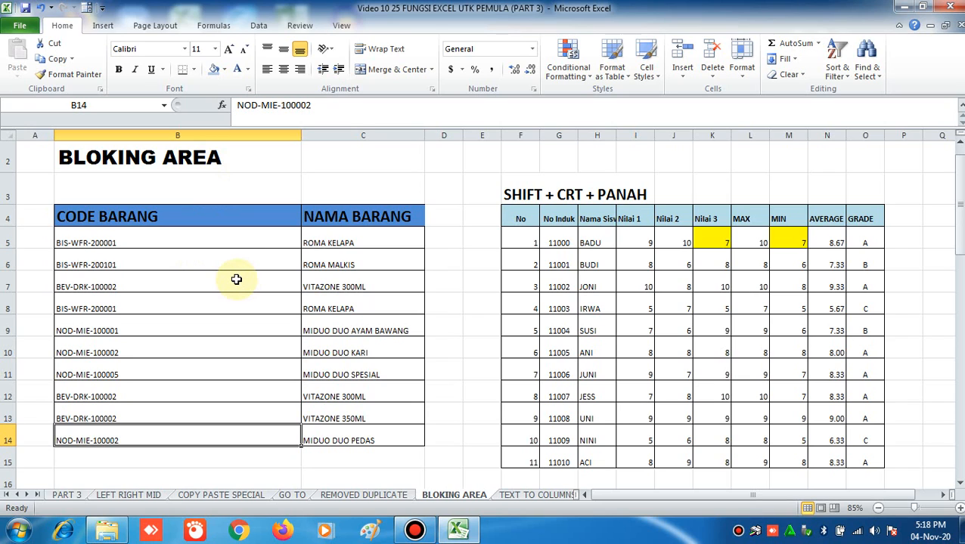
# Enter the label CRTL + PANAH in cell F2
pyautogui.click(523, 154)
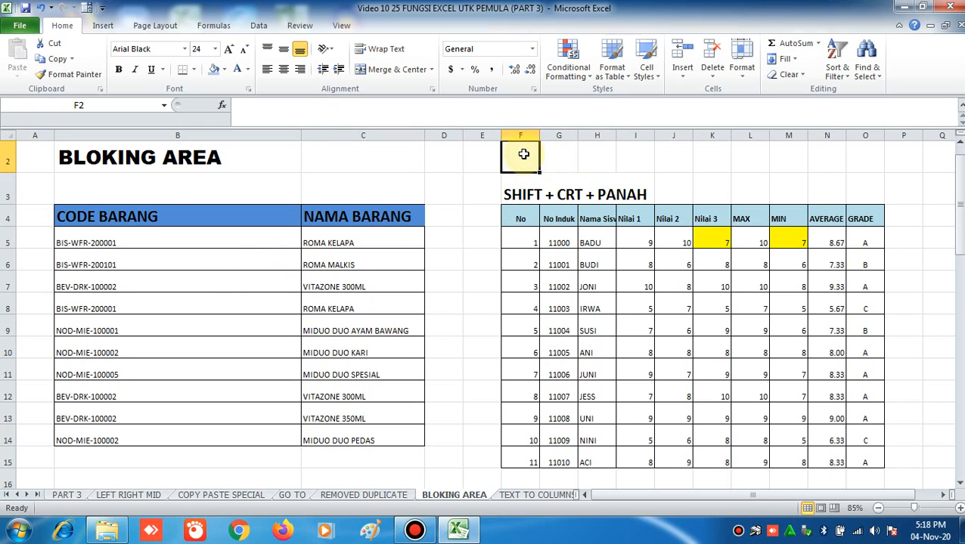
pyautogui.write('CRTL')
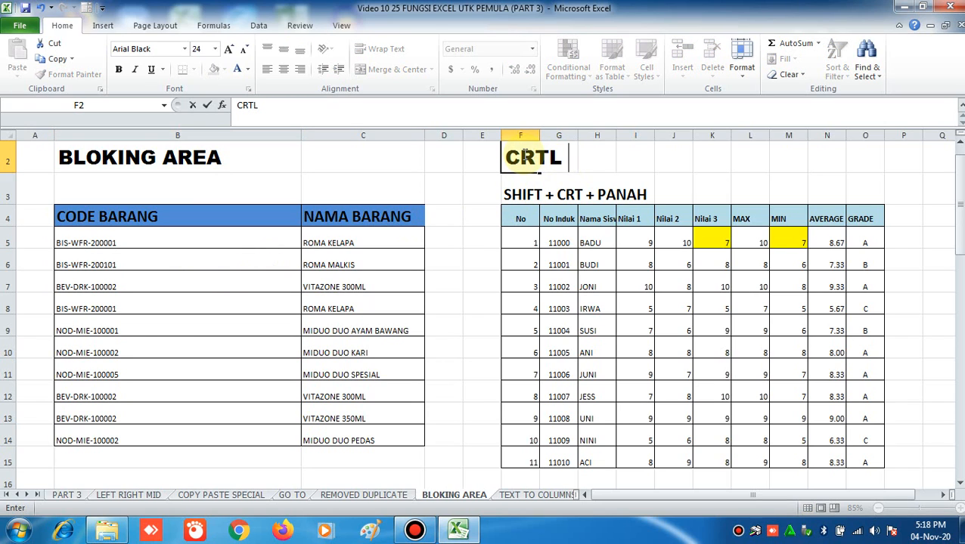
pyautogui.write(' + PANAH')
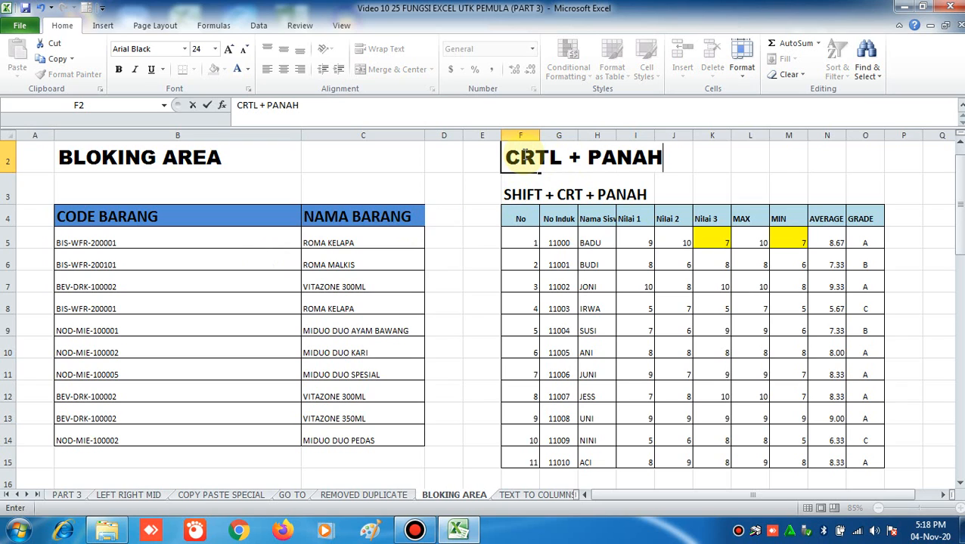
pyautogui.press('Return')
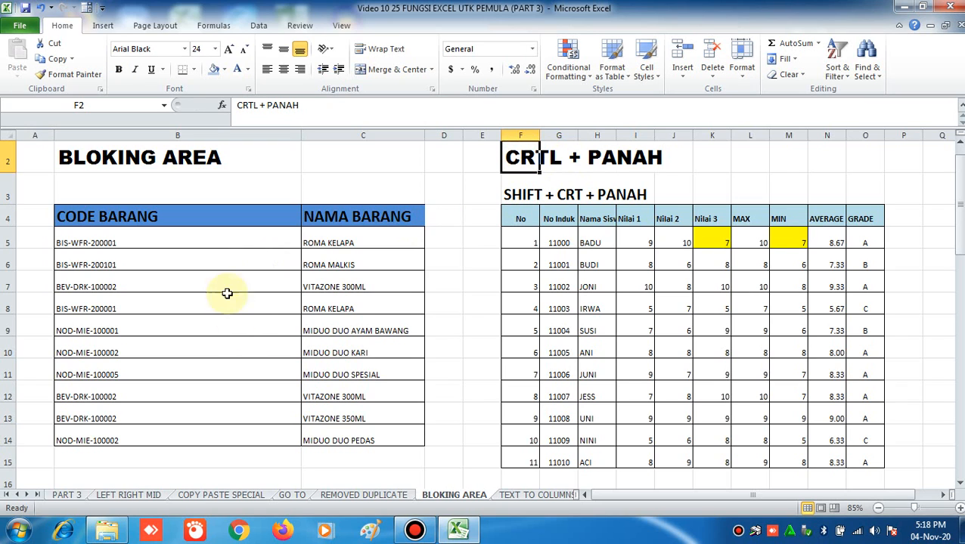
# Jump from B5 to the end of the CODE BARANG column and move across to the empty cell D14
pyautogui.click(221, 235)
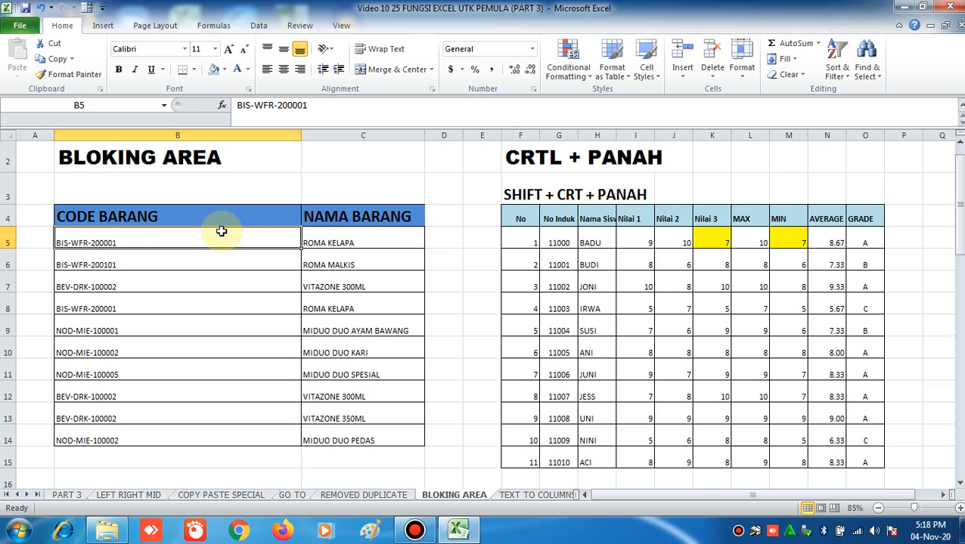
pyautogui.hotkey('ctrl', 'Down')
pyautogui.press('Right')
pyautogui.press('Right')
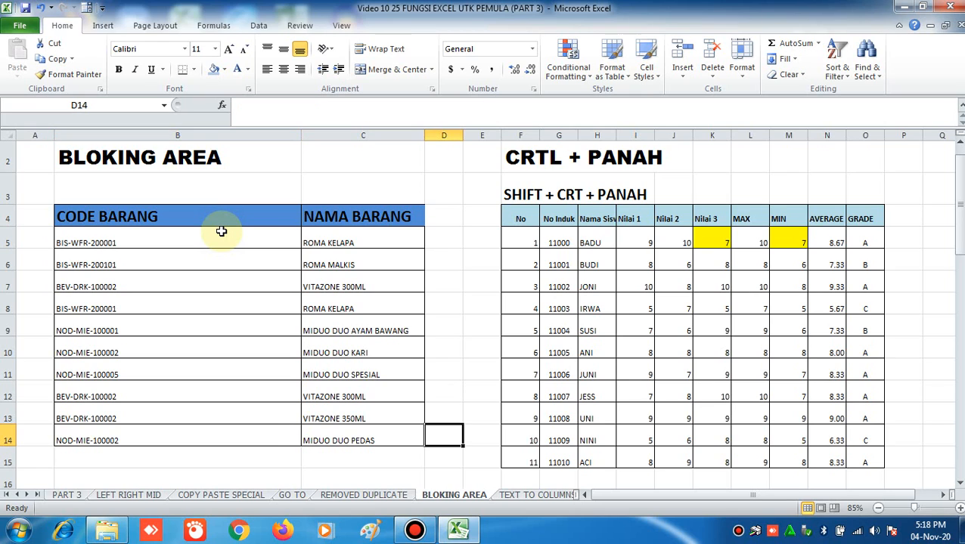
# Jump from F5 to the end of its row and down to the last GRADE in O15, and move back to G15
pyautogui.click(515, 233)
pyautogui.hotkey('ctrl', 'Right')
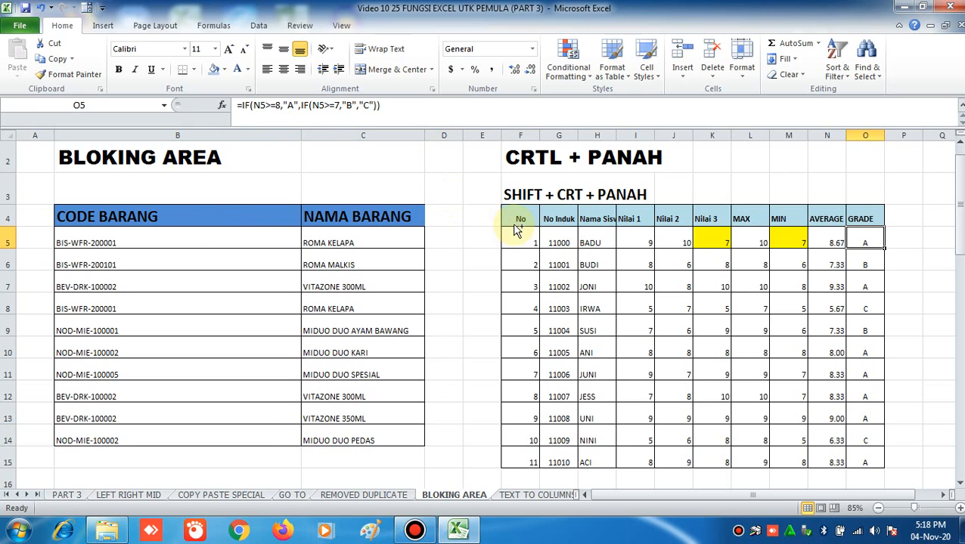
pyautogui.hotkey('ctrl', 'Down')
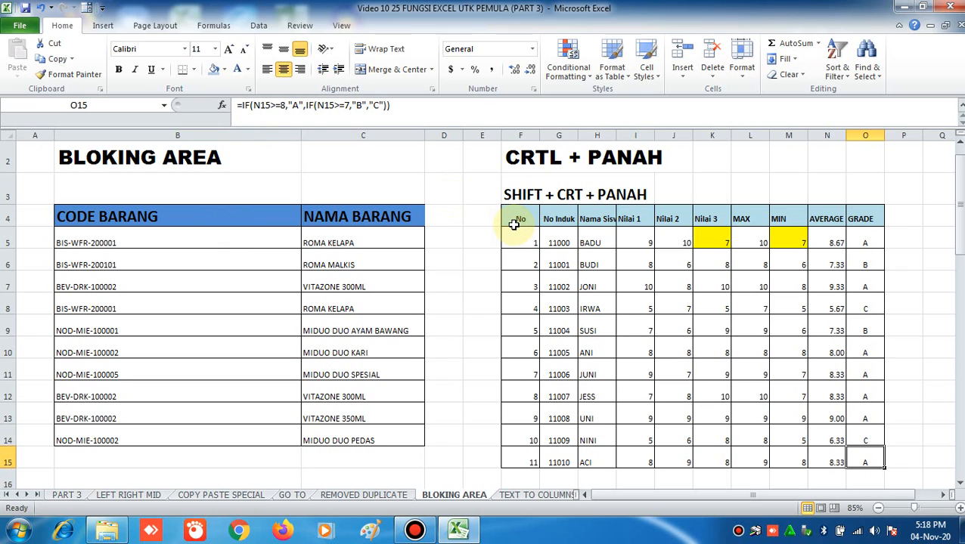
pyautogui.press('Left')
pyautogui.press('Left')
pyautogui.press('Left')
pyautogui.press('Left')
pyautogui.press('Left')
pyautogui.press('Left')
pyautogui.press('Left')
pyautogui.press('Left')
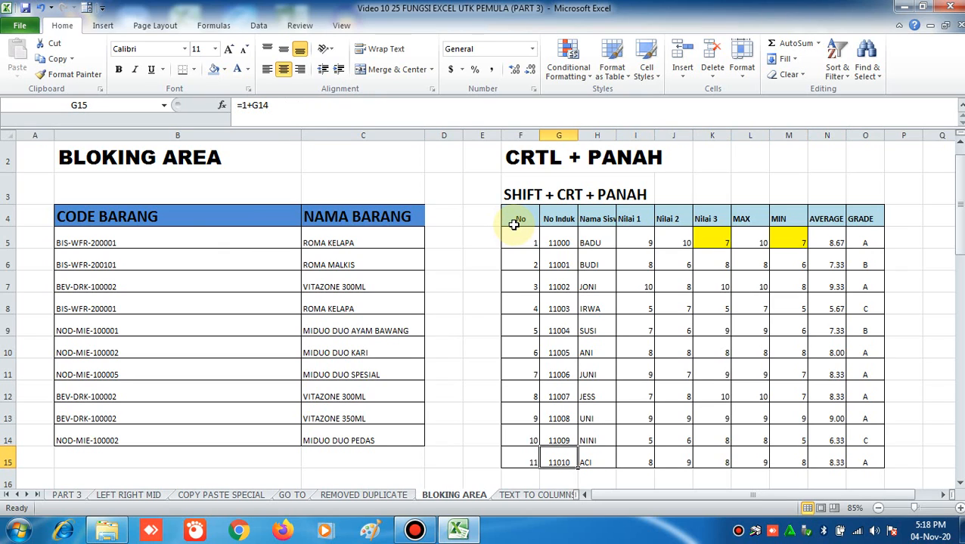
# Switch to the TEXT TO COLUMNS sheet and examine the comma-separated KETERANGAN entries in D6:D9
pyautogui.click(521, 495)
pyautogui.click(291, 415)
pyautogui.scroll(3, 446, 464)
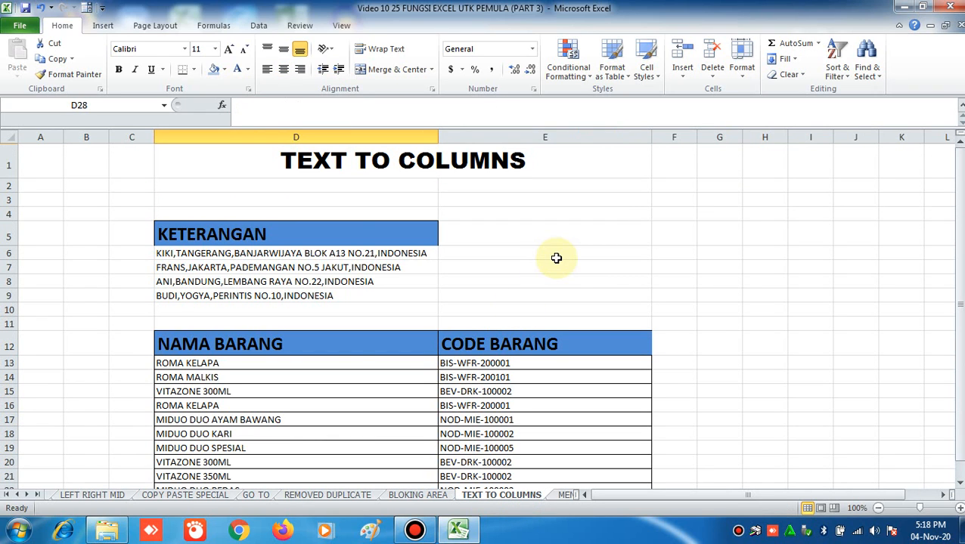
pyautogui.click(598, 295)
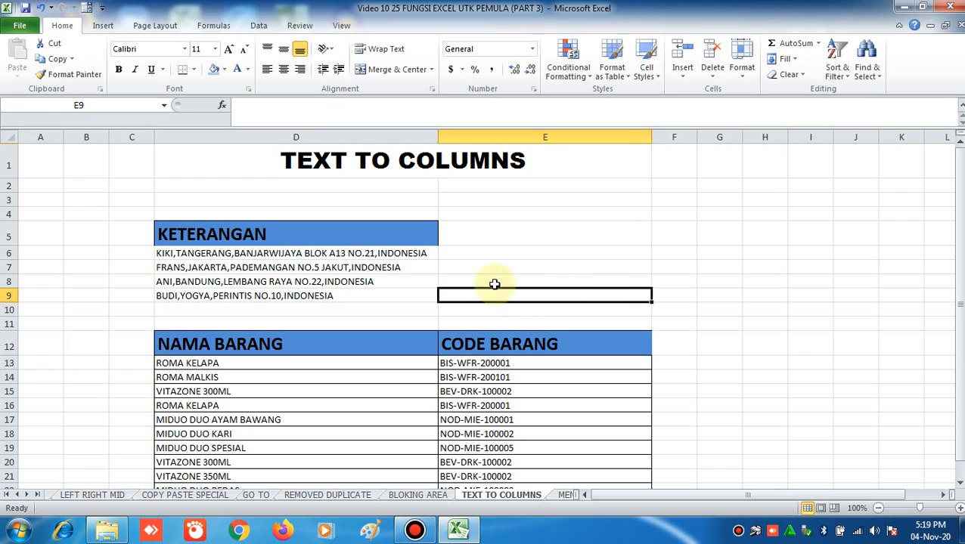
pyautogui.moveTo(421, 254); pyautogui.dragTo(412, 302)
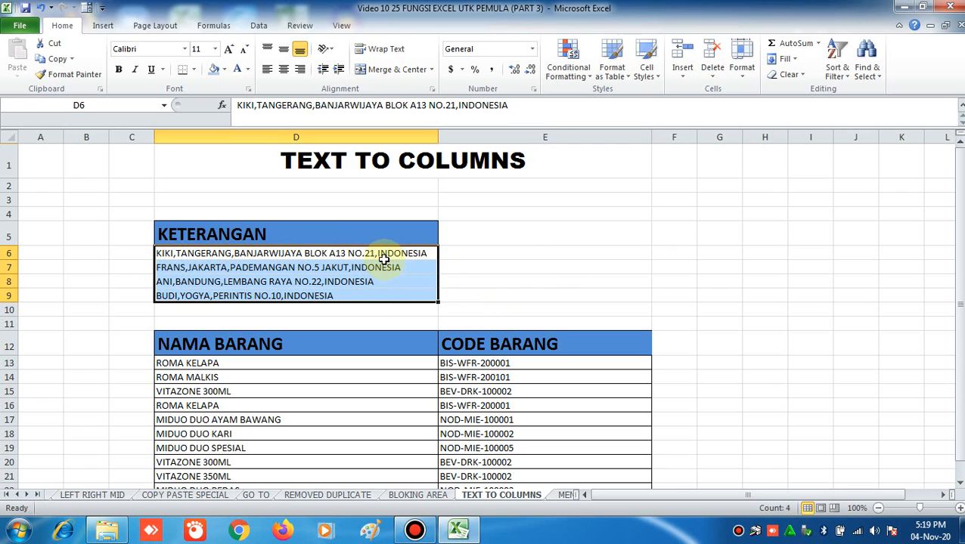
pyautogui.click(253, 280)
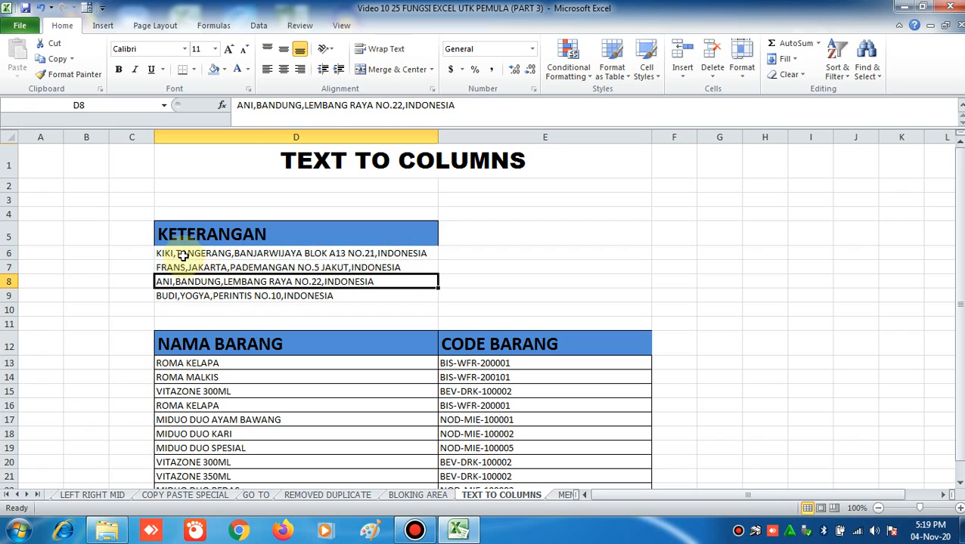
# Go through the comma-separated KETERANGAN entries from D6 to D9 once more
pyautogui.click(182, 256)
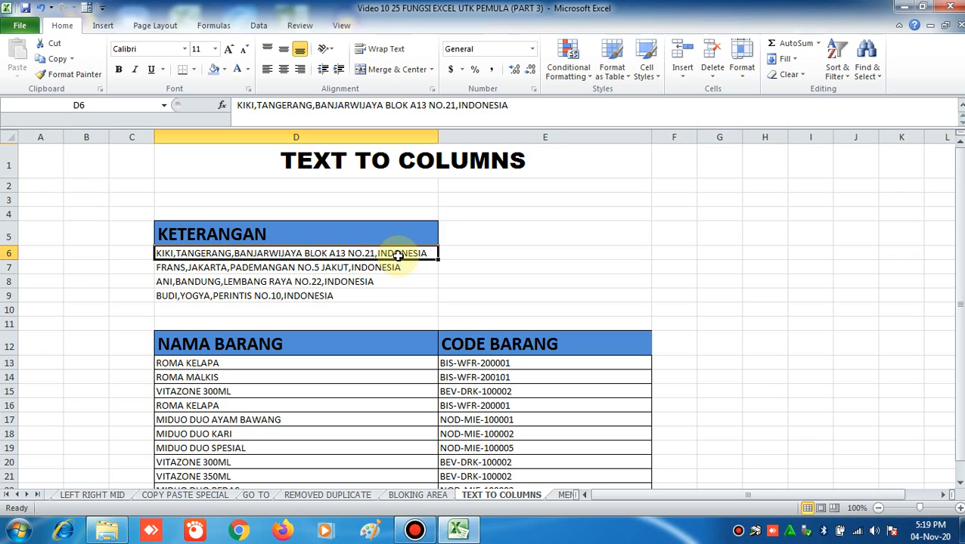
pyautogui.click(378, 294)
pyautogui.click(358, 268)
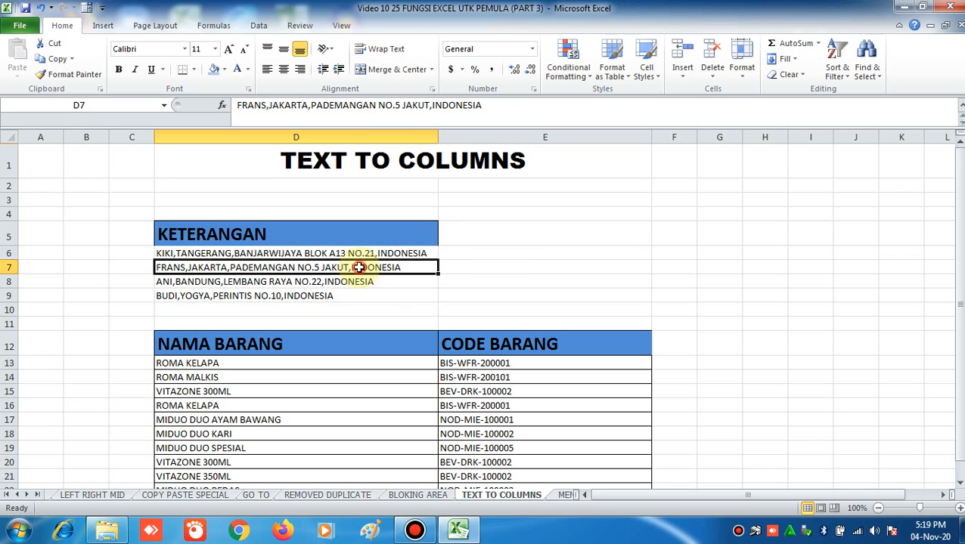
pyautogui.moveTo(357, 253); pyautogui.dragTo(357, 295)
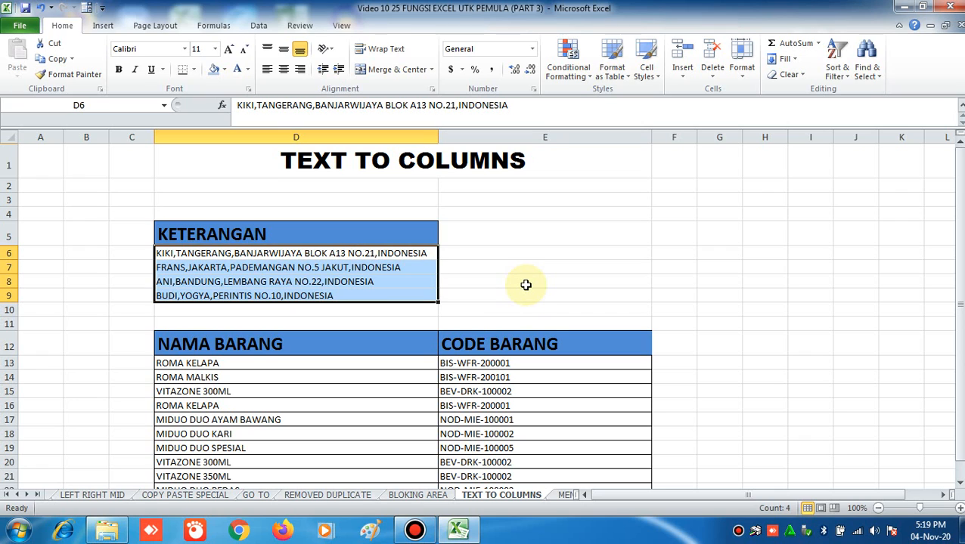
pyautogui.click(527, 287)
# Split the KETERANGAN entries in D6:D9 with Text to Columns, delimited by comma, and fit column F's width to its content
pyautogui.moveTo(294, 254); pyautogui.dragTo(306, 293)
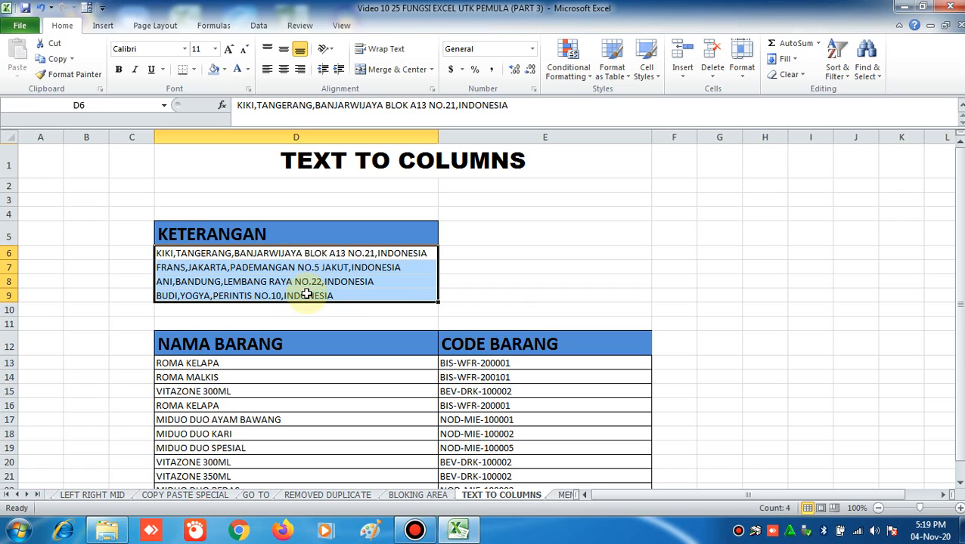
pyautogui.click(260, 26)
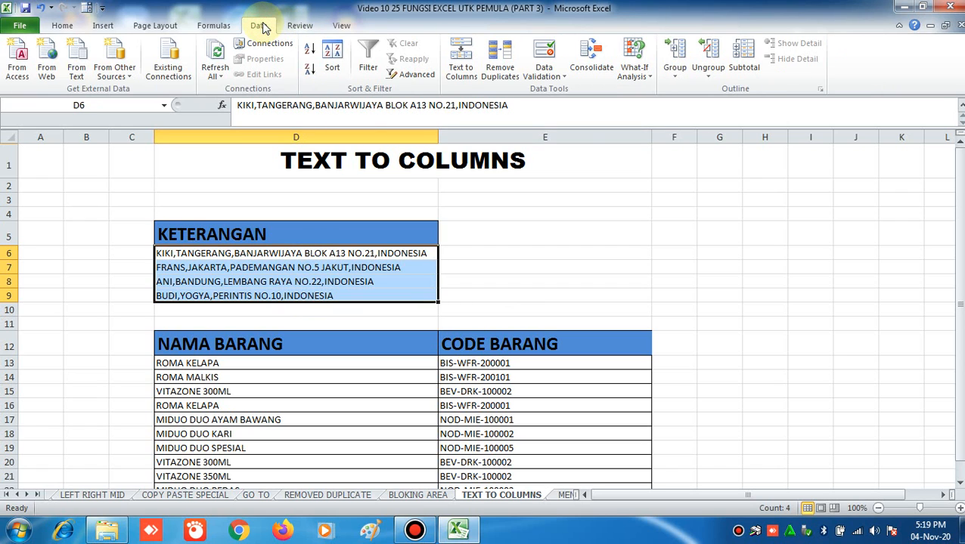
pyautogui.click(464, 65)
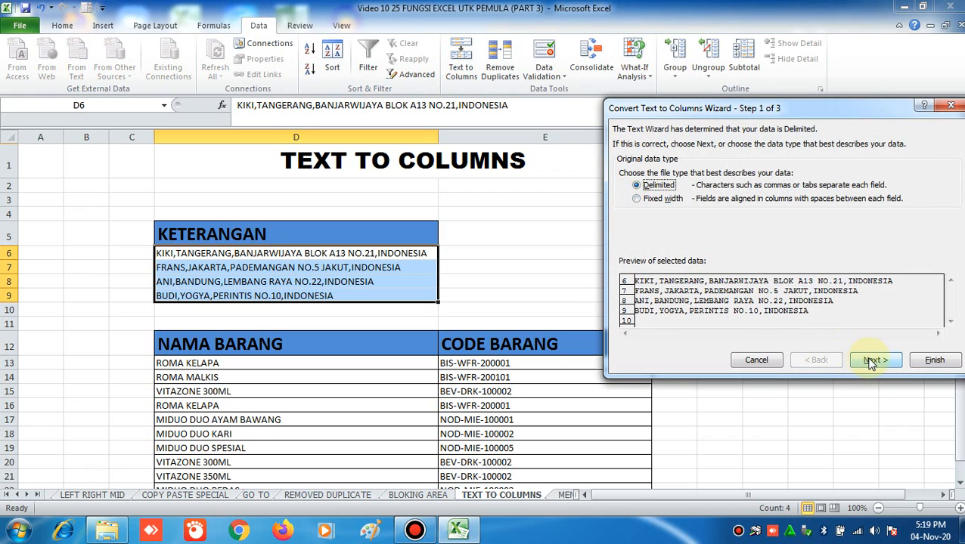
pyautogui.click(871, 361)
pyautogui.click(625, 197)
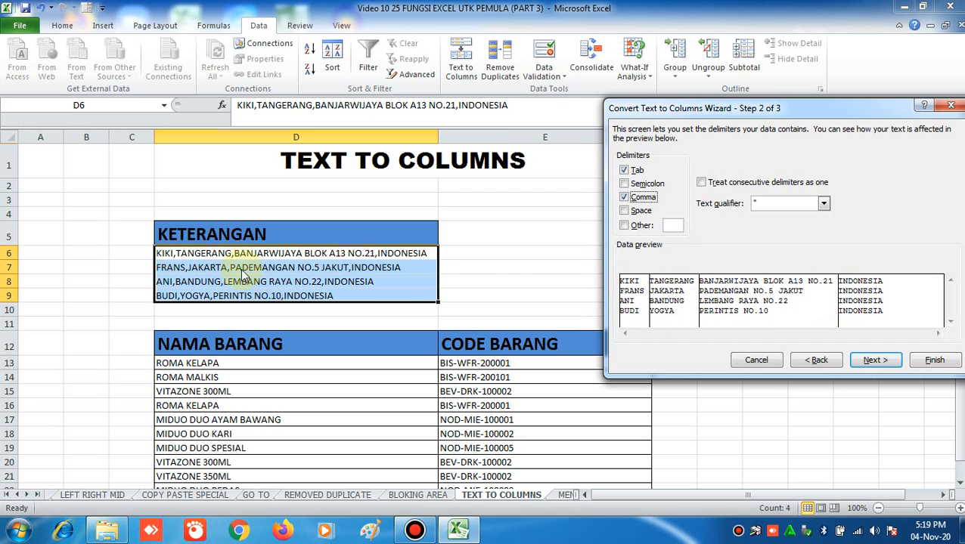
pyautogui.click(877, 360)
pyautogui.click(934, 361)
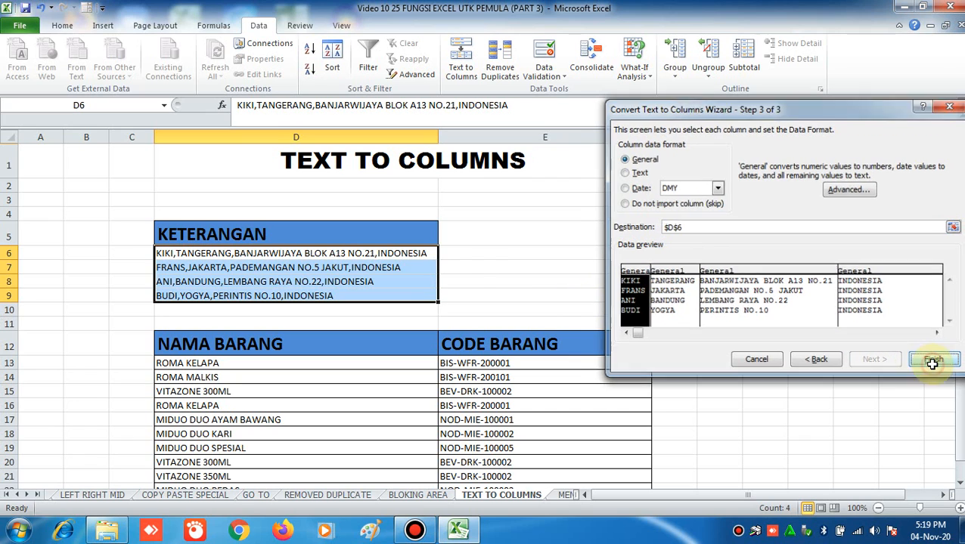
pyautogui.click(839, 360)
pyautogui.moveTo(695, 135); pyautogui.dragTo(695, 134)
pyautogui.doubleClick(696, 134)
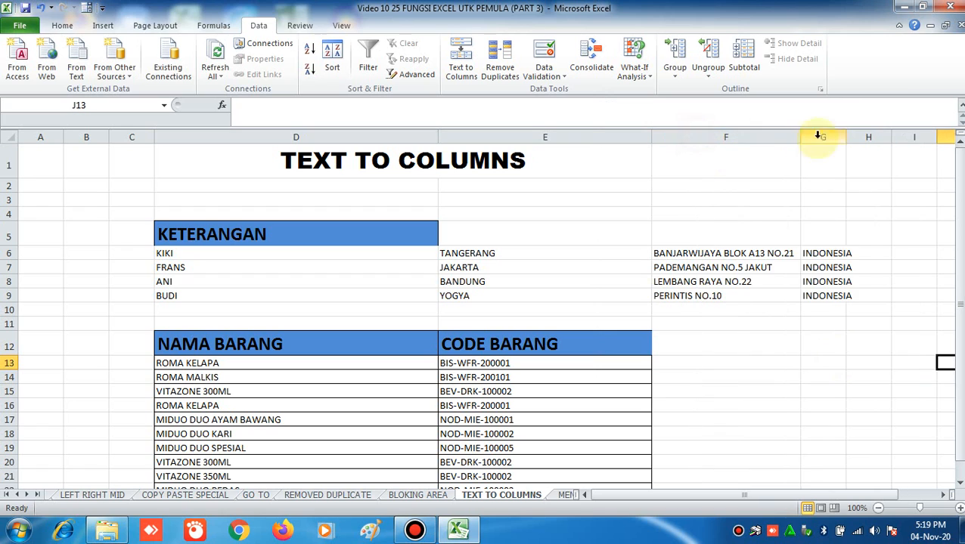
# Examine the separated name, city, street address and country values in D6:G9
pyautogui.click(832, 234)
pyautogui.click(828, 255)
pyautogui.click(344, 251)
pyautogui.moveTo(344, 249); pyautogui.dragTo(756, 292)
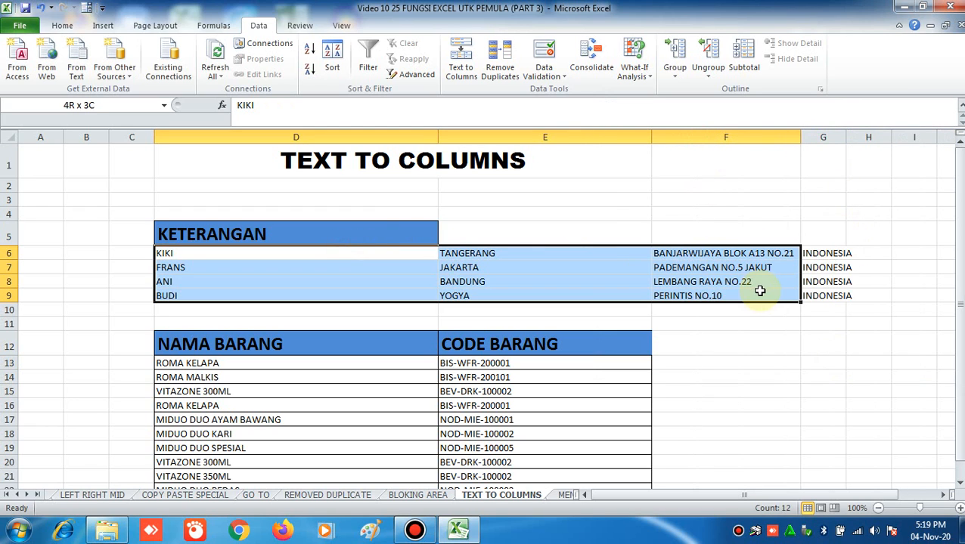
pyautogui.click(335, 252)
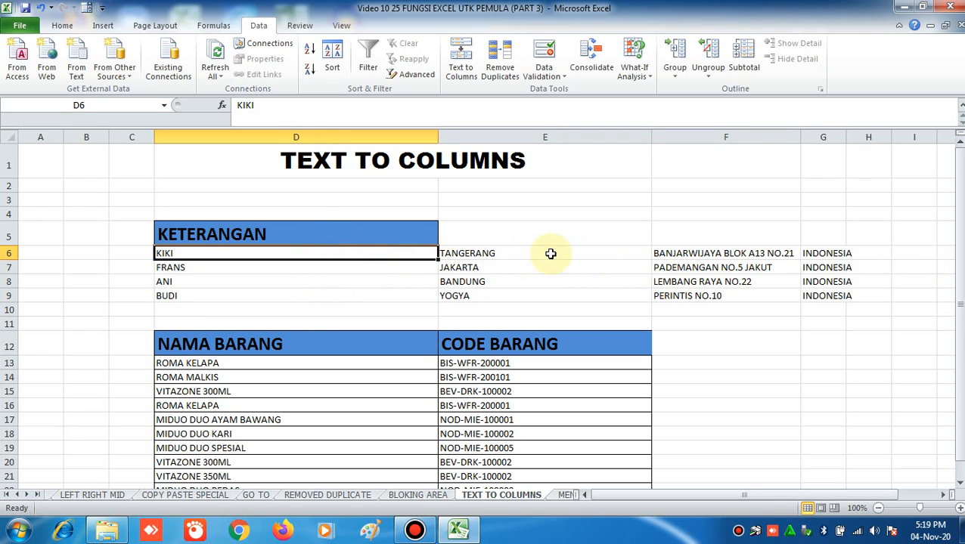
pyautogui.click(521, 254)
pyautogui.moveTo(681, 252); pyautogui.dragTo(753, 268)
pyautogui.click(814, 255)
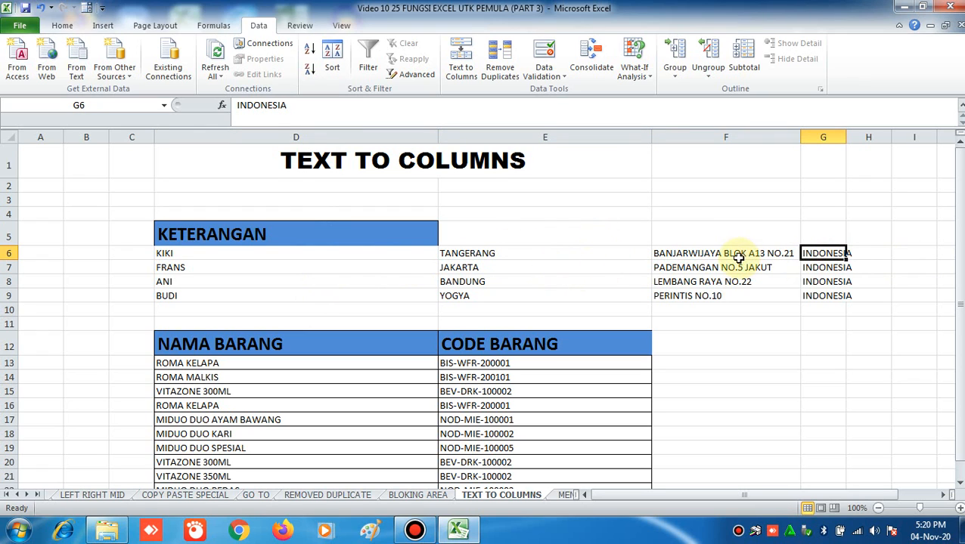
pyautogui.click(663, 255)
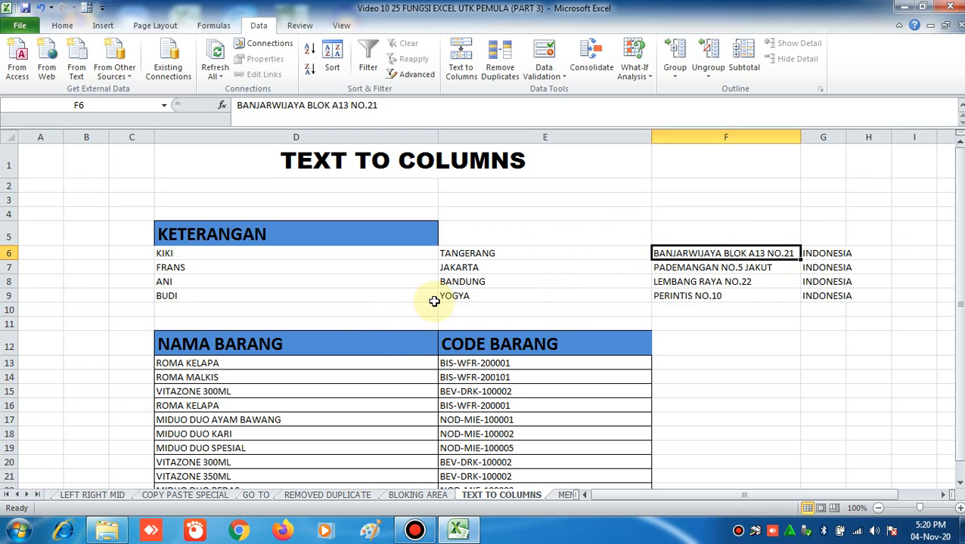
# Undo the column F width change and the split of the KETERANGAN entries
pyautogui.hotkey('ctrl', 'z')
pyautogui.hotkey('ctrl', 'z')
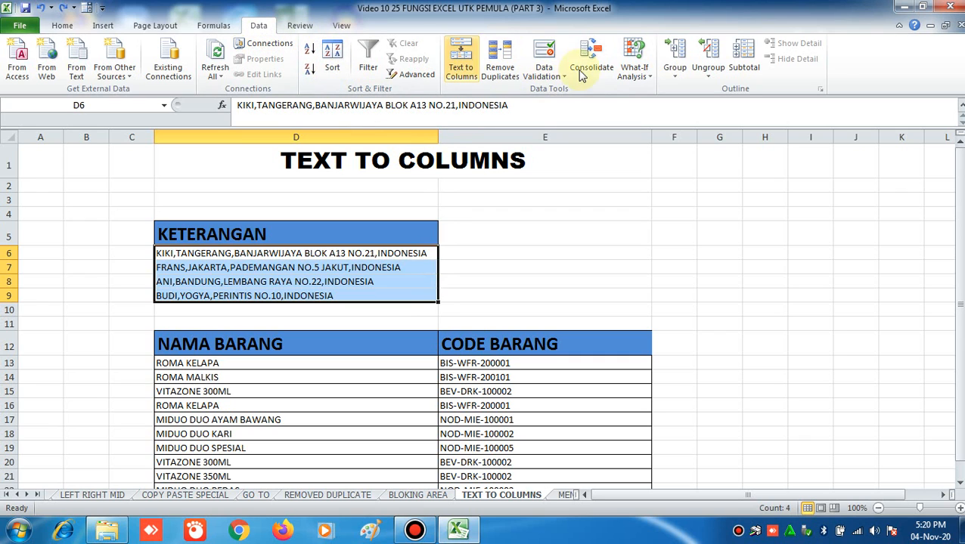
# Run Text to Columns again on D6:D9 as delimited data, using comma as the delimiter
pyautogui.click(461, 59)
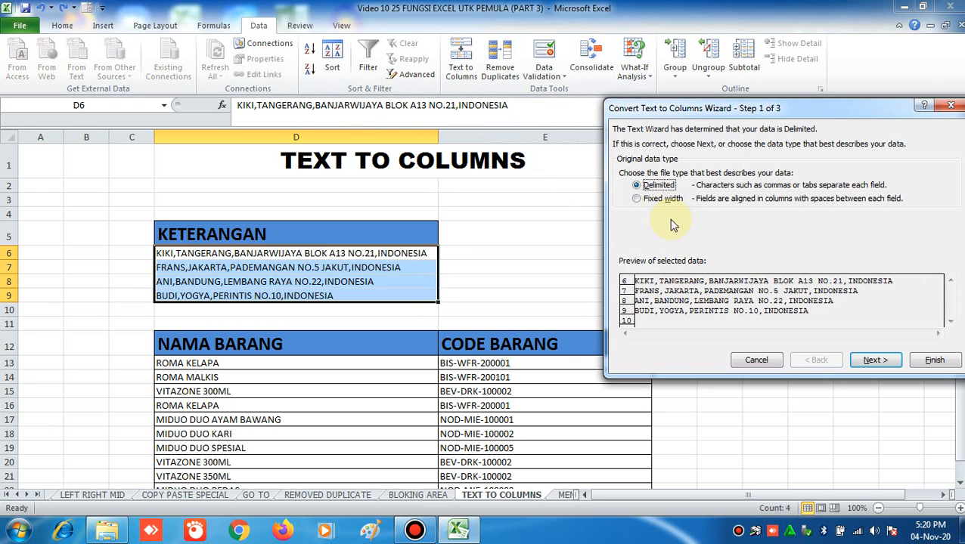
pyautogui.click(873, 360)
pyautogui.click(624, 198)
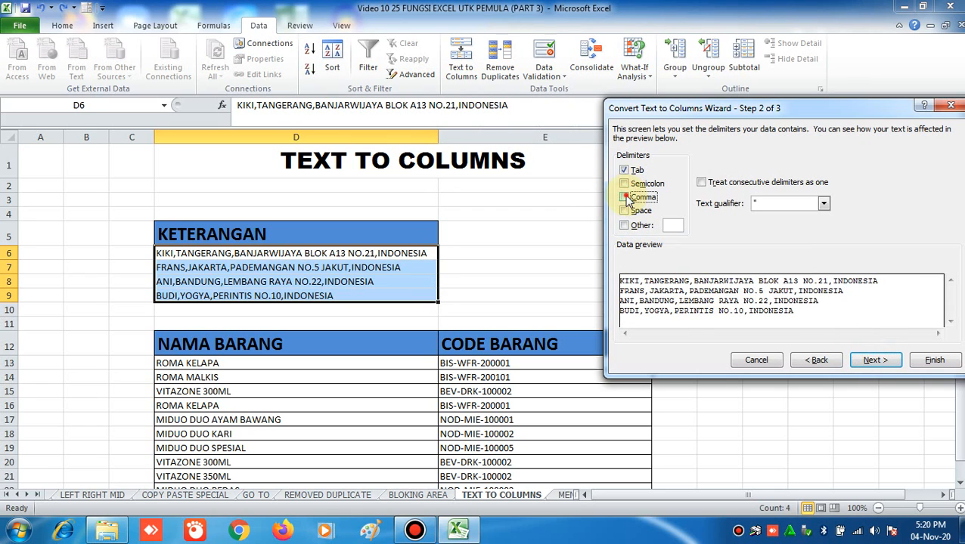
pyautogui.click(624, 197)
pyautogui.click(873, 359)
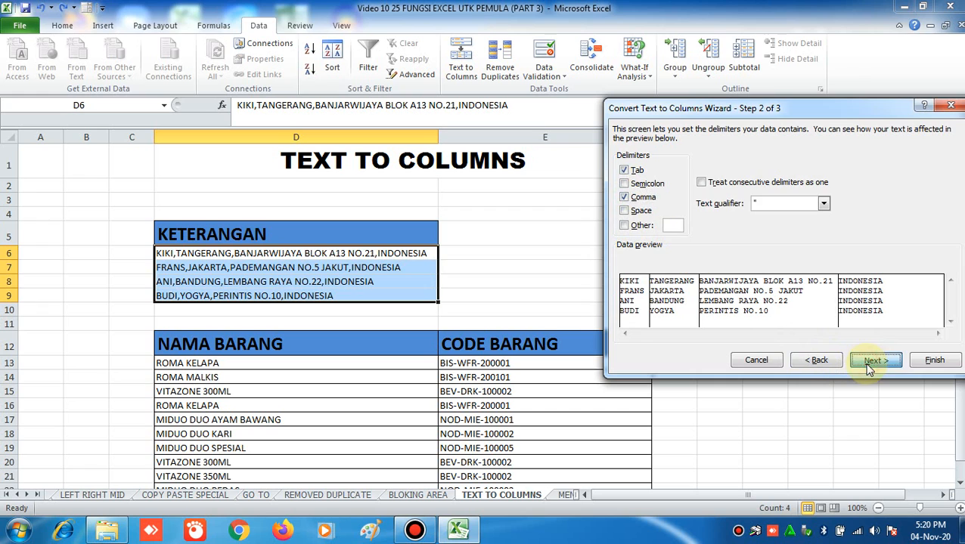
pyautogui.click(930, 359)
pyautogui.click(728, 337)
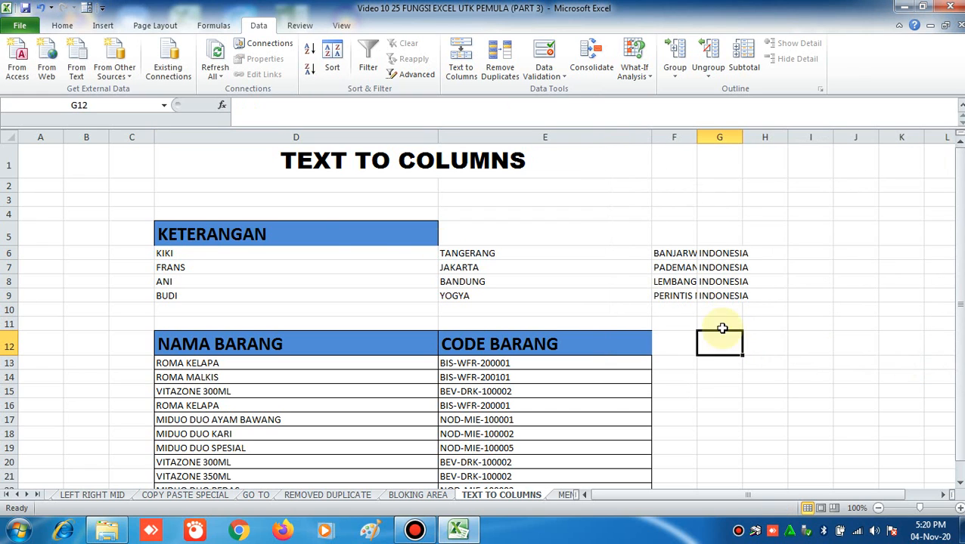
# Compare the separated KETERANGAN data with the hyphenated CODE BARANG values in the table below
pyautogui.scroll(-2, 463, 279)
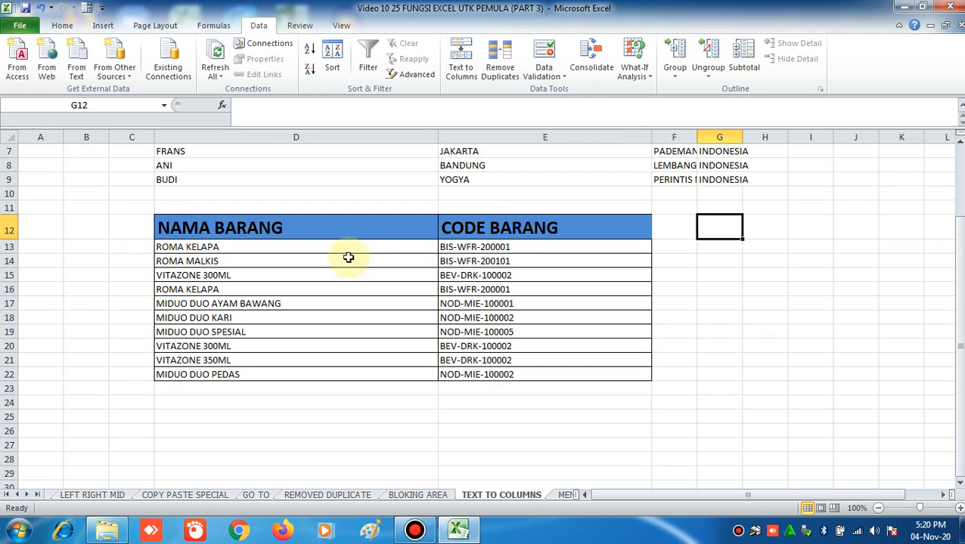
pyautogui.scroll(1, 533, 276)
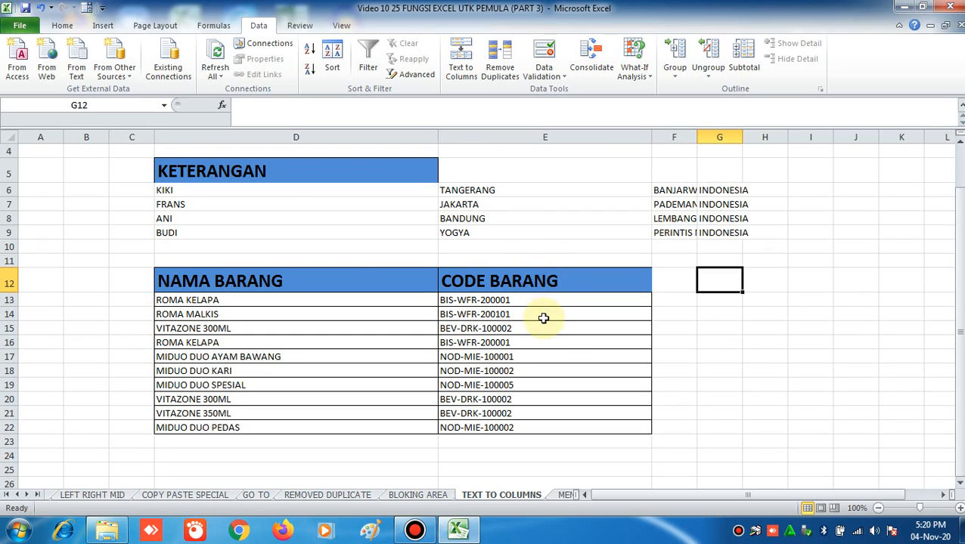
pyautogui.click(311, 190)
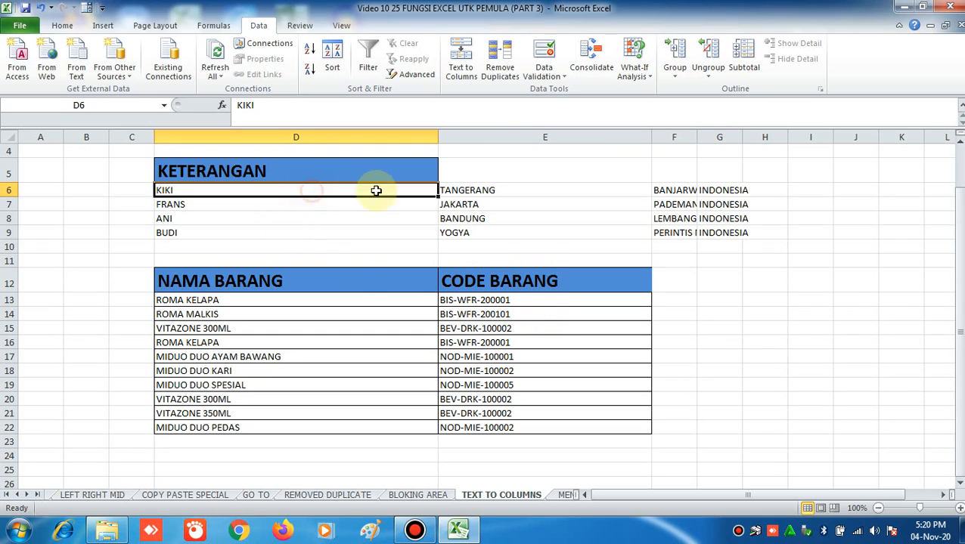
pyautogui.click(476, 190)
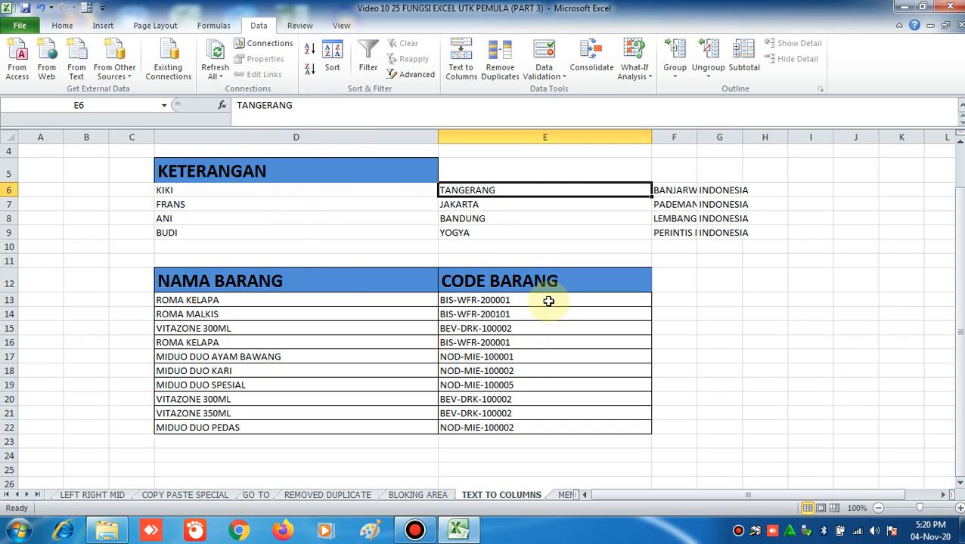
pyautogui.click(546, 330)
pyautogui.moveTo(443, 301); pyautogui.dragTo(465, 413)
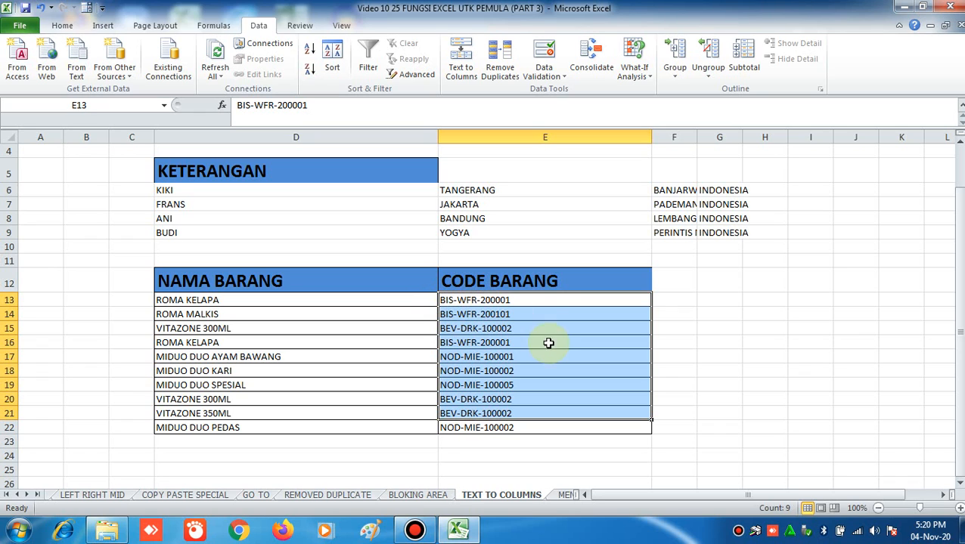
pyautogui.click(567, 370)
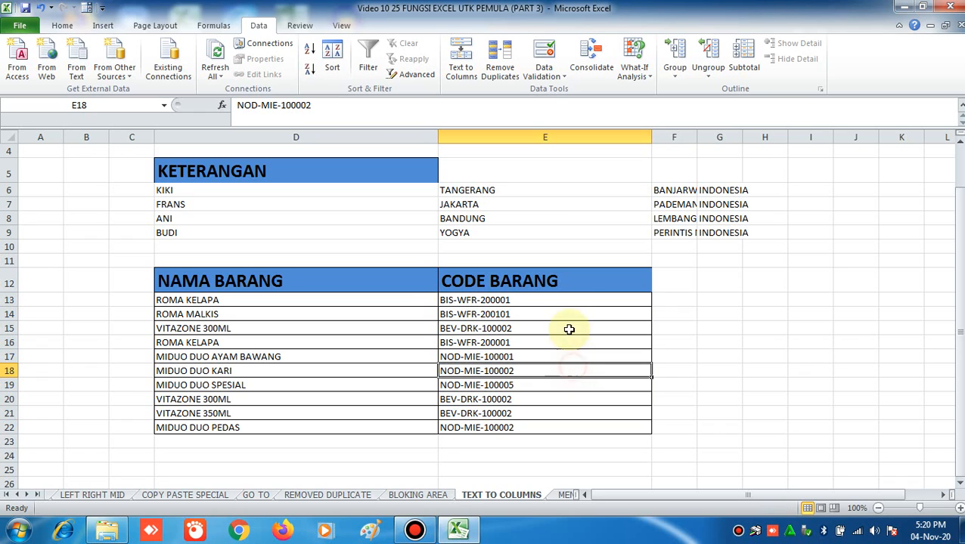
# Split the CODE BARANG values in E13:E22 with fixed-width Text to Columns, setting break lines on both sides of each hyphen
pyautogui.moveTo(577, 300); pyautogui.dragTo(575, 430)
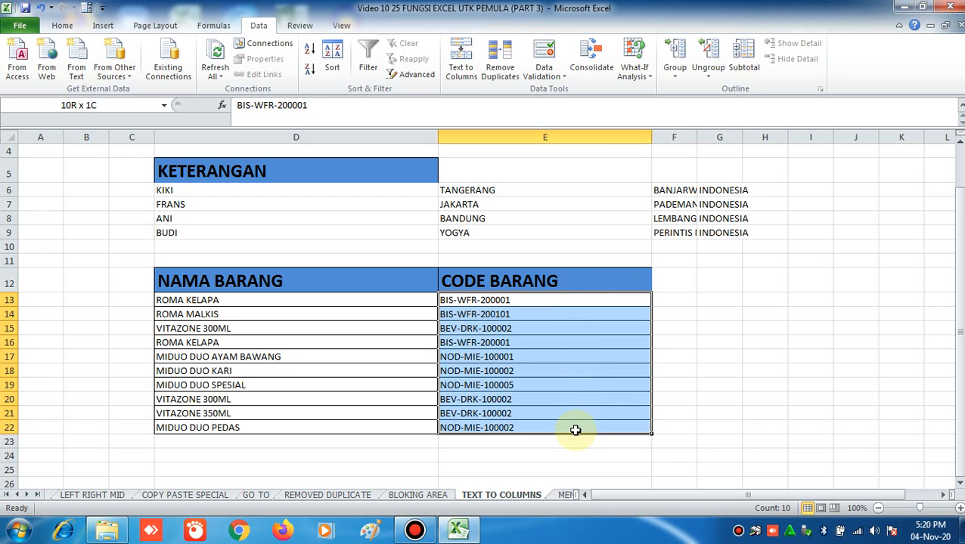
pyautogui.click(461, 70)
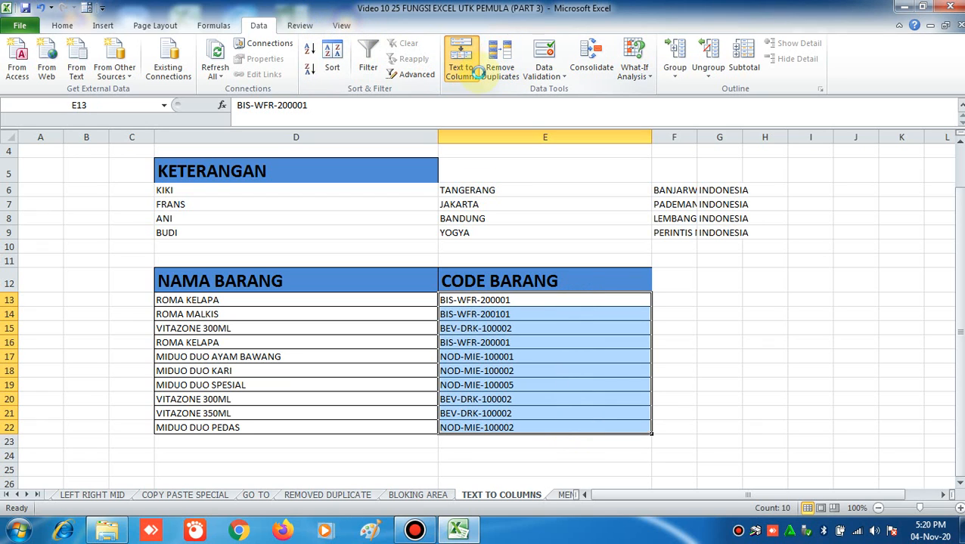
pyautogui.click(676, 208)
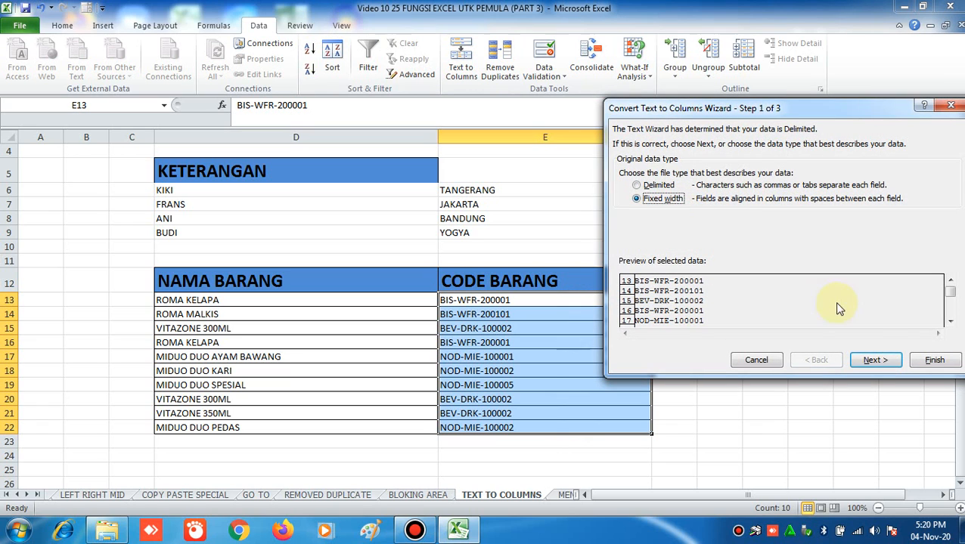
pyautogui.click(874, 360)
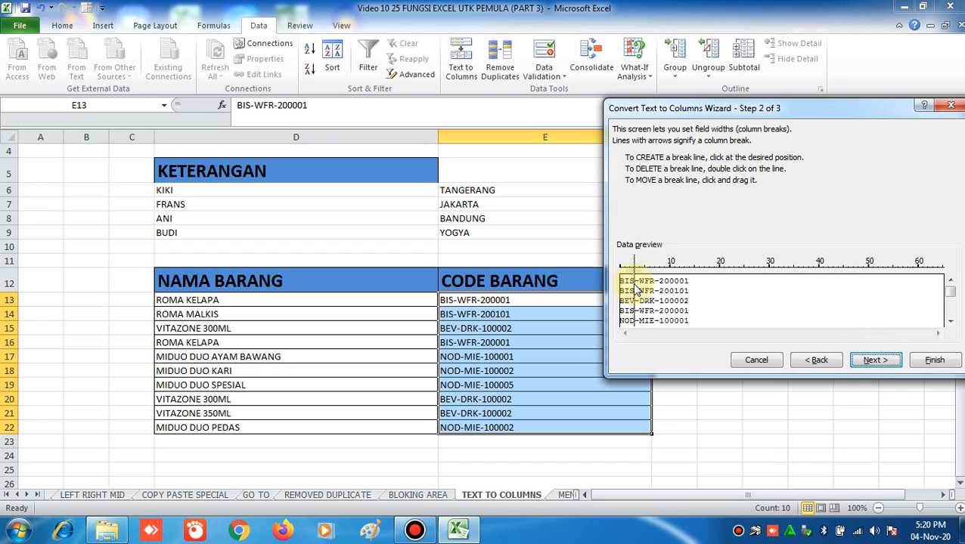
pyautogui.click(635, 286)
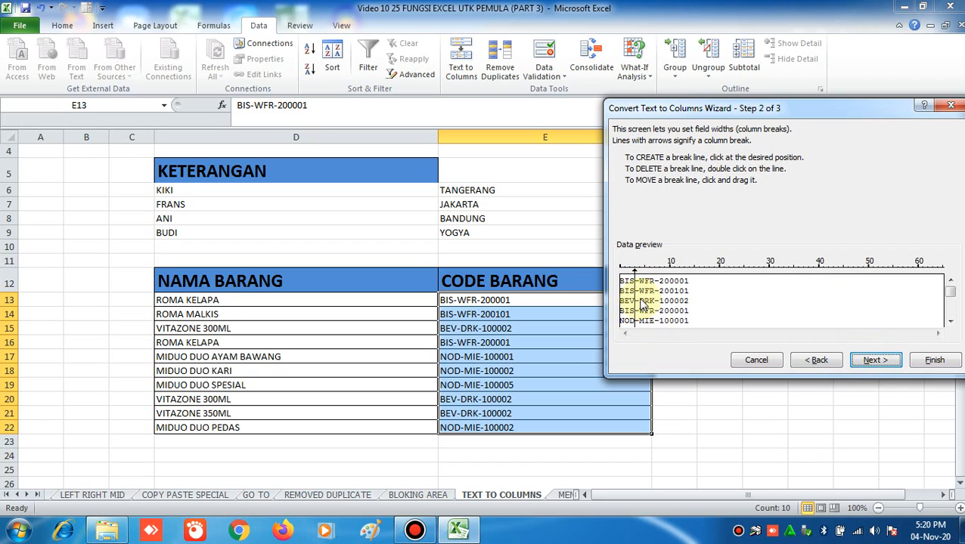
pyautogui.moveTo(635, 300); pyautogui.dragTo(640, 303)
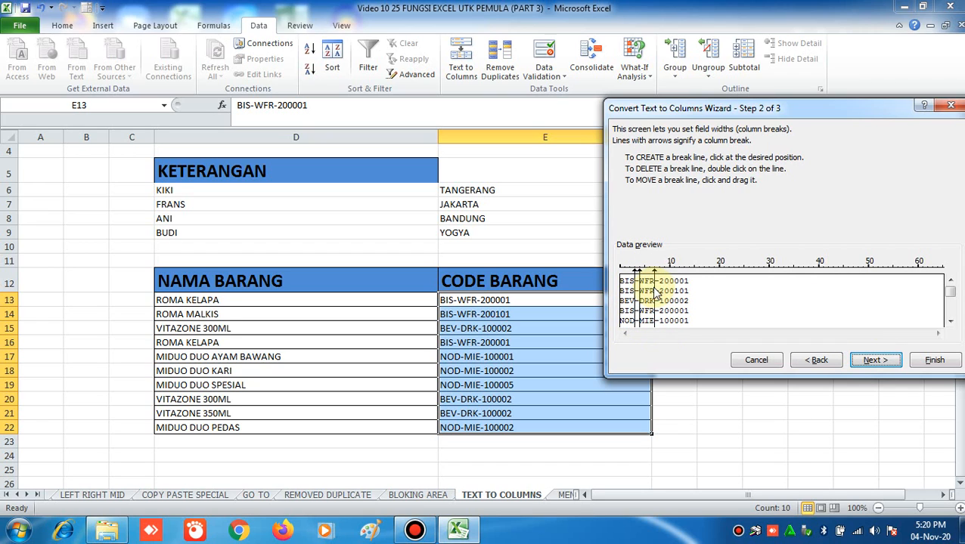
pyautogui.click(862, 361)
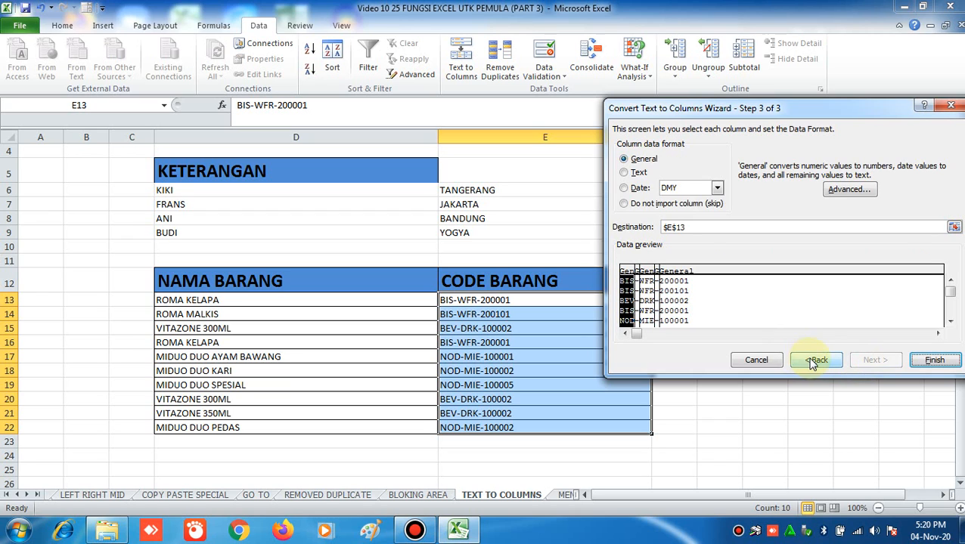
pyautogui.click(930, 359)
pyautogui.click(806, 368)
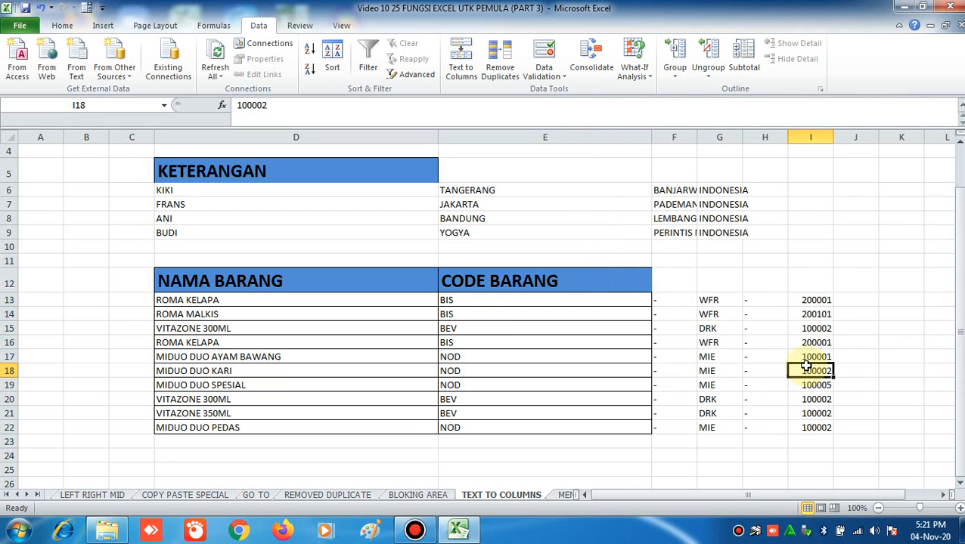
# Undo the fixed-width split of the CODE BARANG values
pyautogui.hotkey('ctrl', 'z')
pyautogui.click(608, 384)
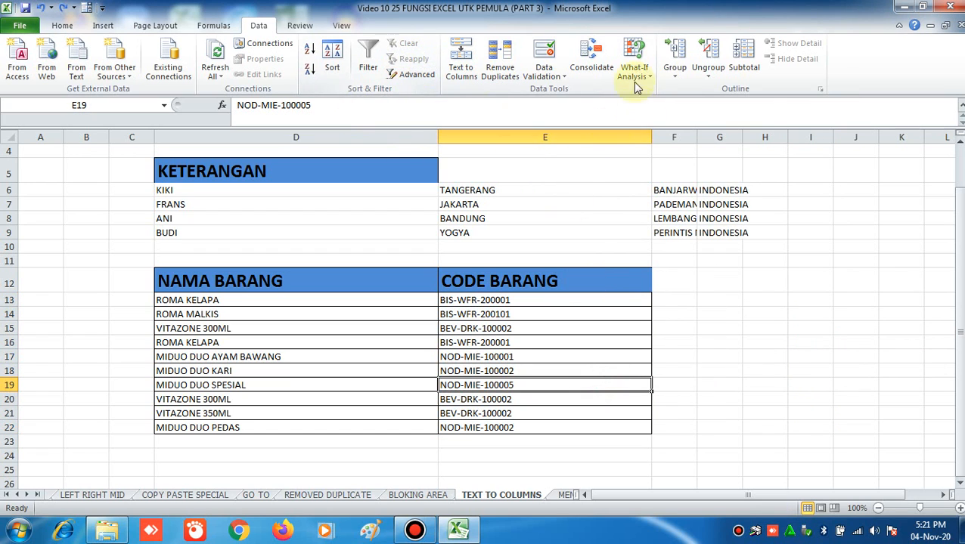
pyautogui.click(460, 57)
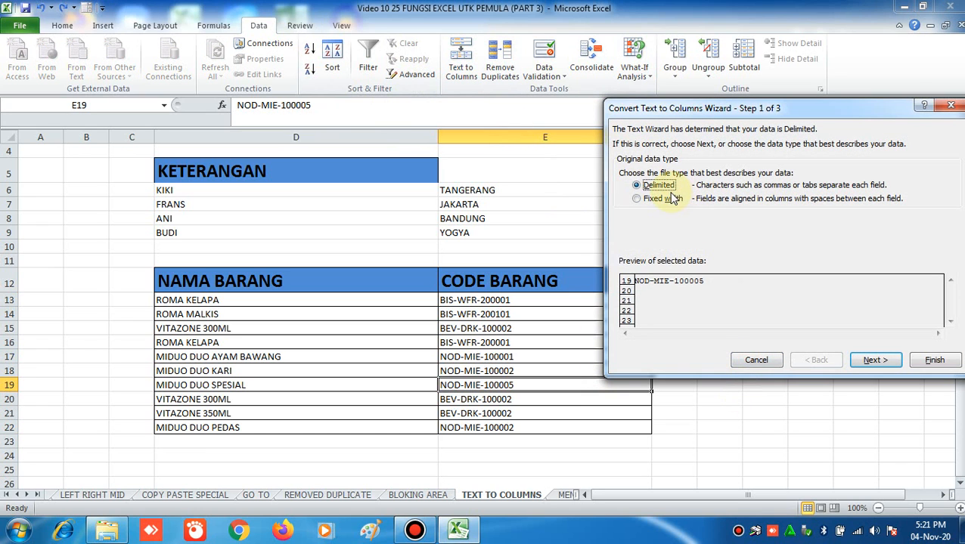
pyautogui.press('Escape')
pyautogui.click(711, 430)
# Split the CODE BARANG values in E13:E22 with fixed-width Text to Columns, using a single break line after the second hyphen
pyautogui.moveTo(560, 300); pyautogui.dragTo(576, 427)
pyautogui.click(460, 60)
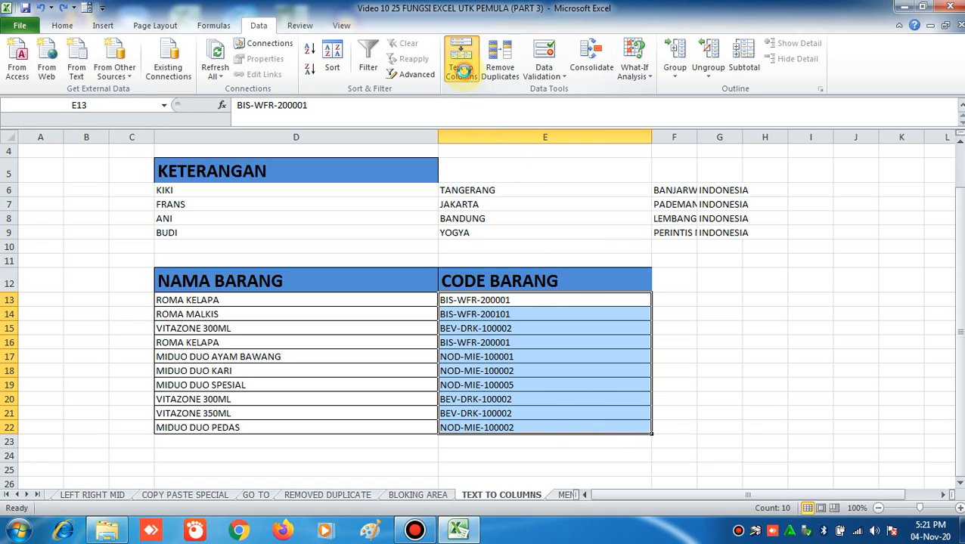
pyautogui.click(638, 198)
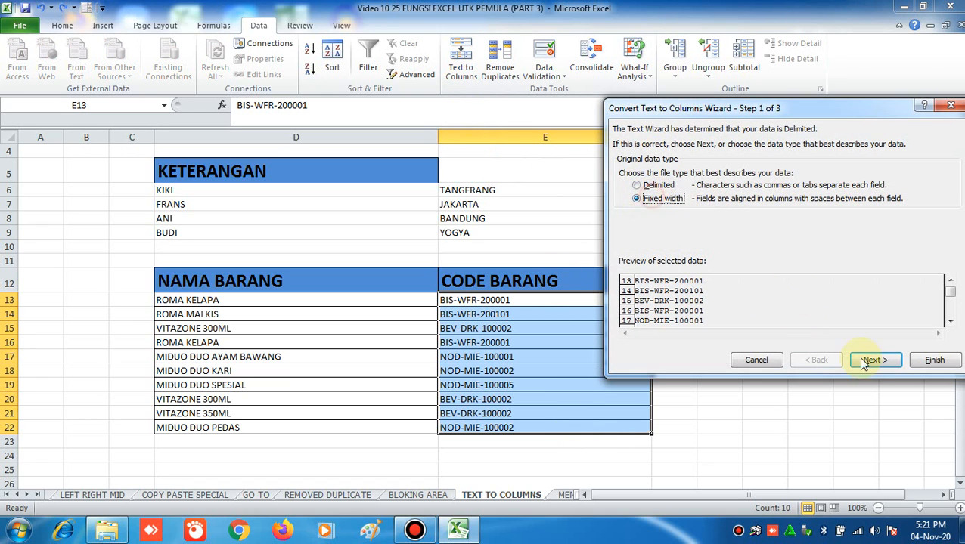
pyautogui.click(871, 361)
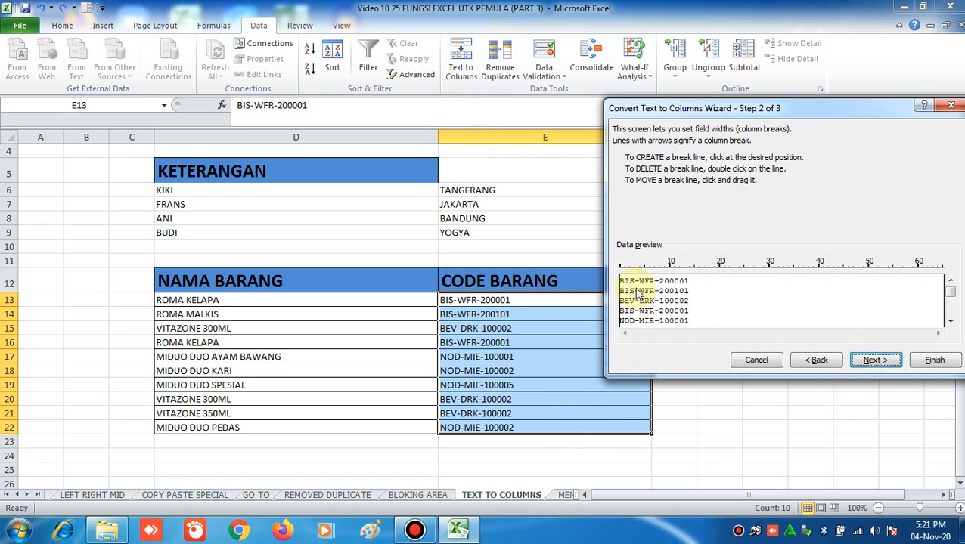
pyautogui.click(660, 296)
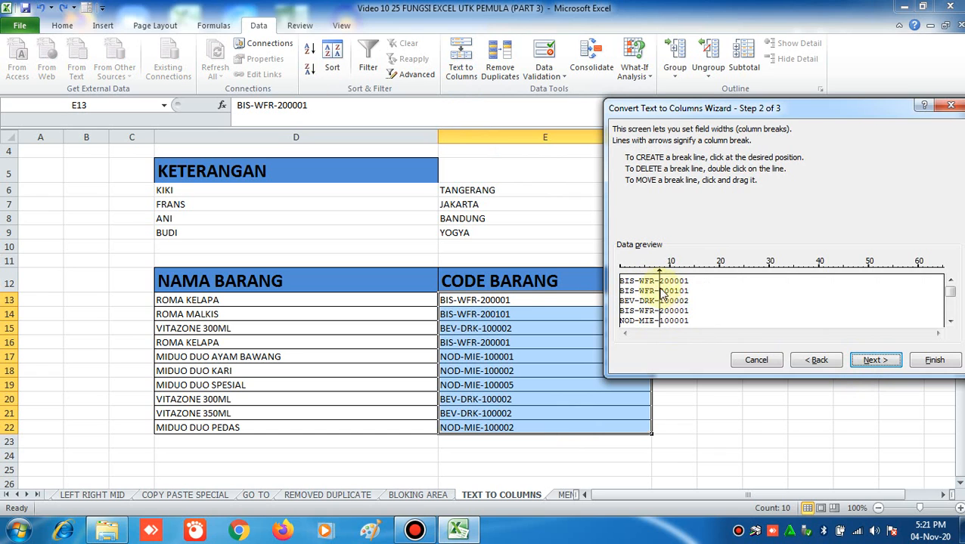
pyautogui.click(875, 361)
pyautogui.click(929, 360)
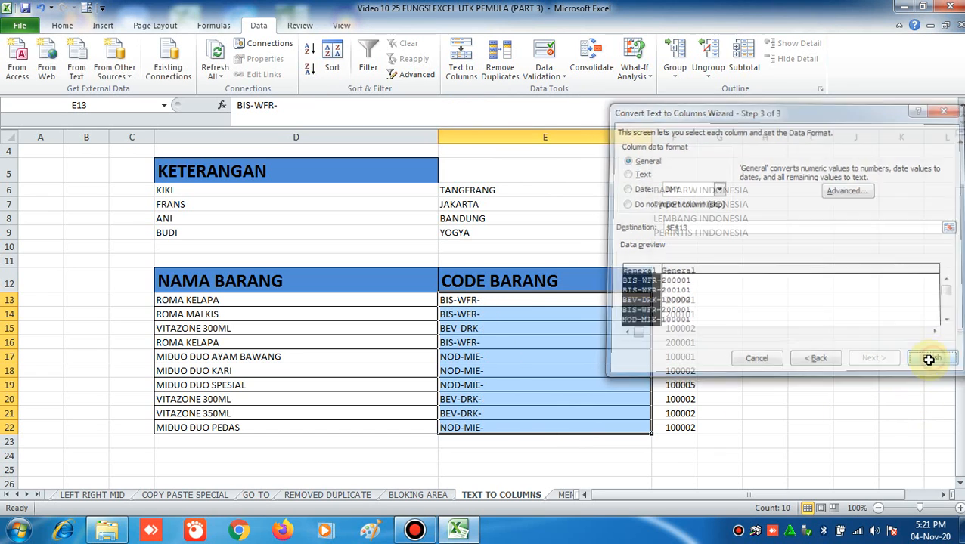
pyautogui.click(789, 396)
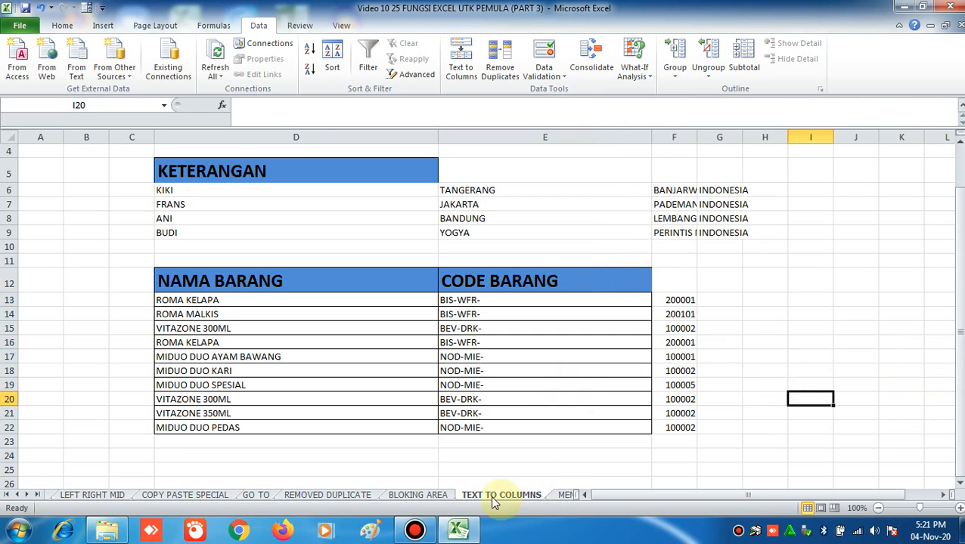
# Switch to the MENGHILANGKAN GARIS WORKSHEET sheet and leave an empty cell beside the tables selected
pyautogui.click(27, 494)
pyautogui.click(28, 495)
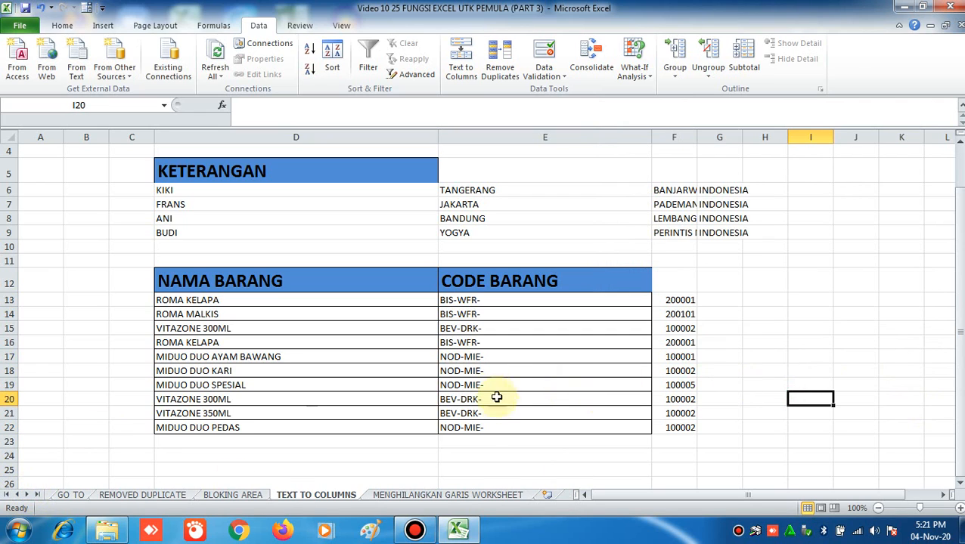
pyautogui.click(474, 496)
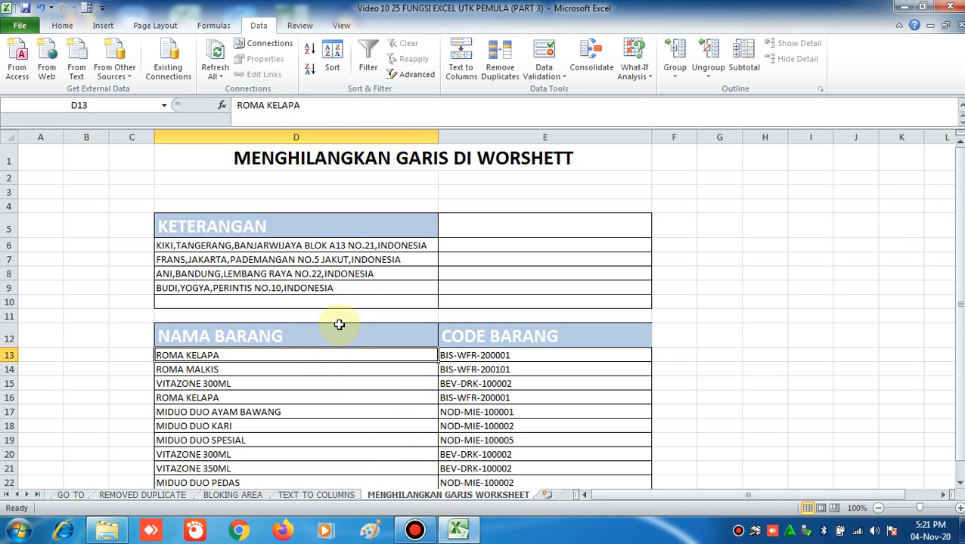
pyautogui.moveTo(101, 179); pyautogui.dragTo(766, 458)
pyautogui.click(782, 272)
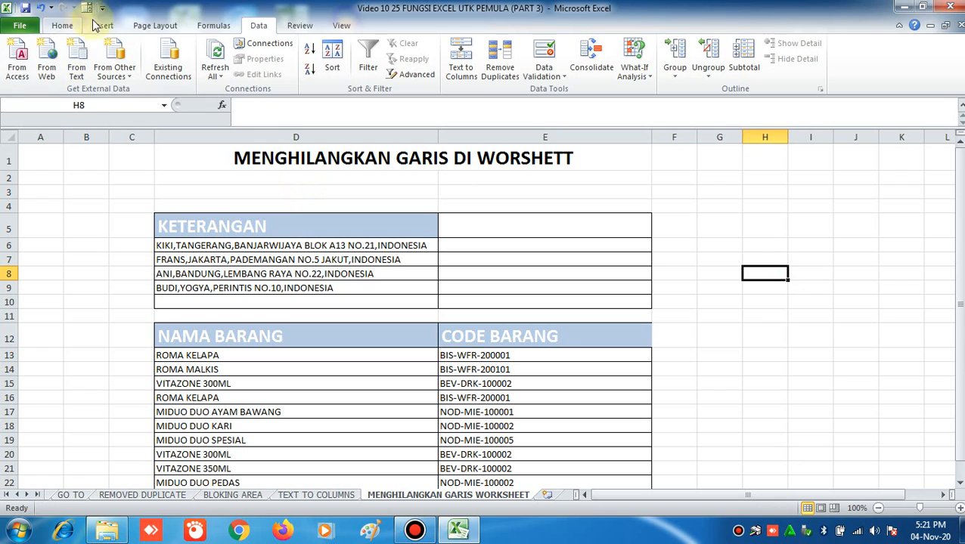
# Hide the worksheet gridlines and show them again
pyautogui.click(338, 27)
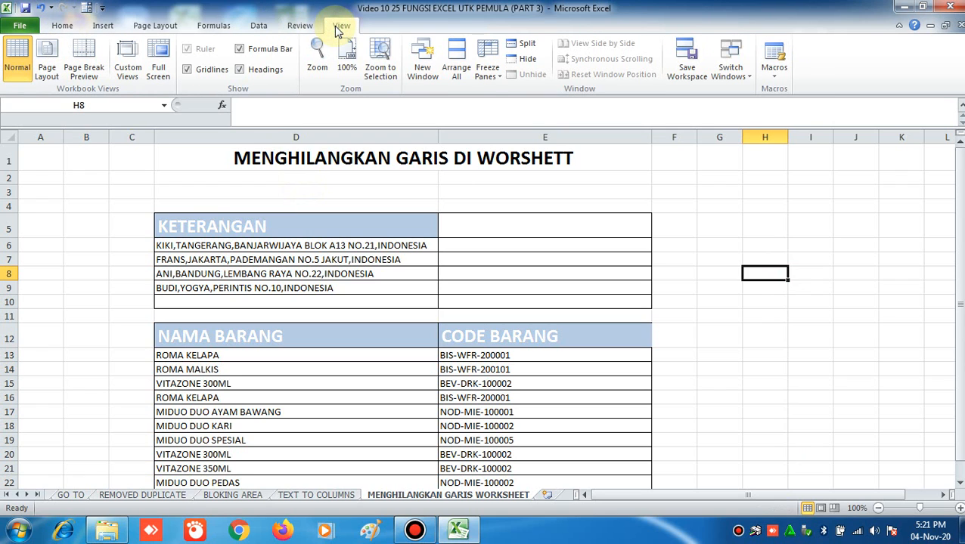
pyautogui.click(187, 69)
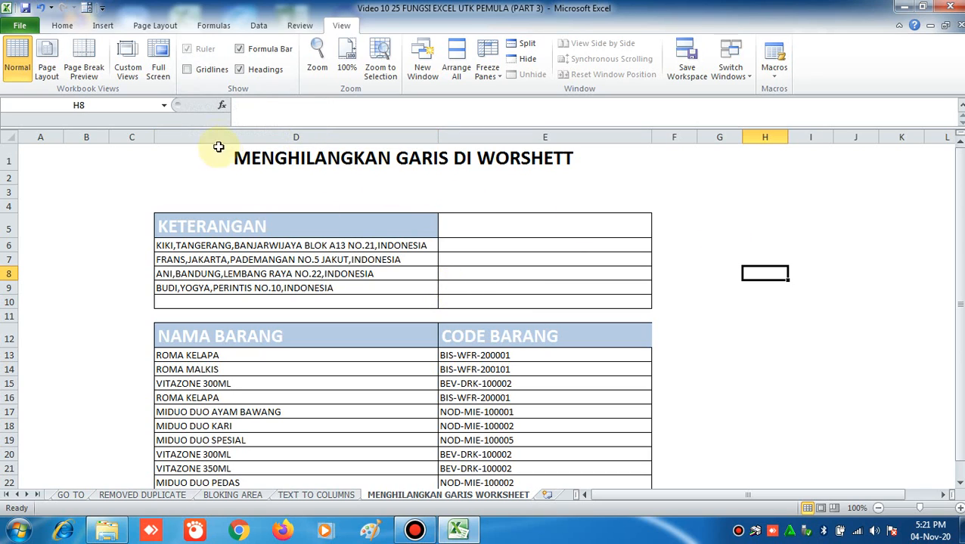
pyautogui.click(187, 70)
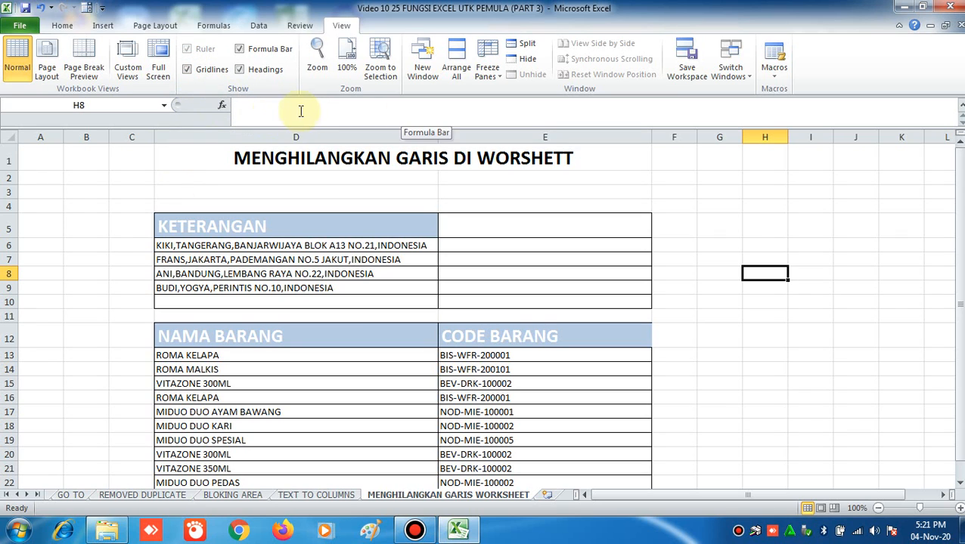
# Hide and restore the formula bar, and do the same with the row and column headings
pyautogui.click(240, 49)
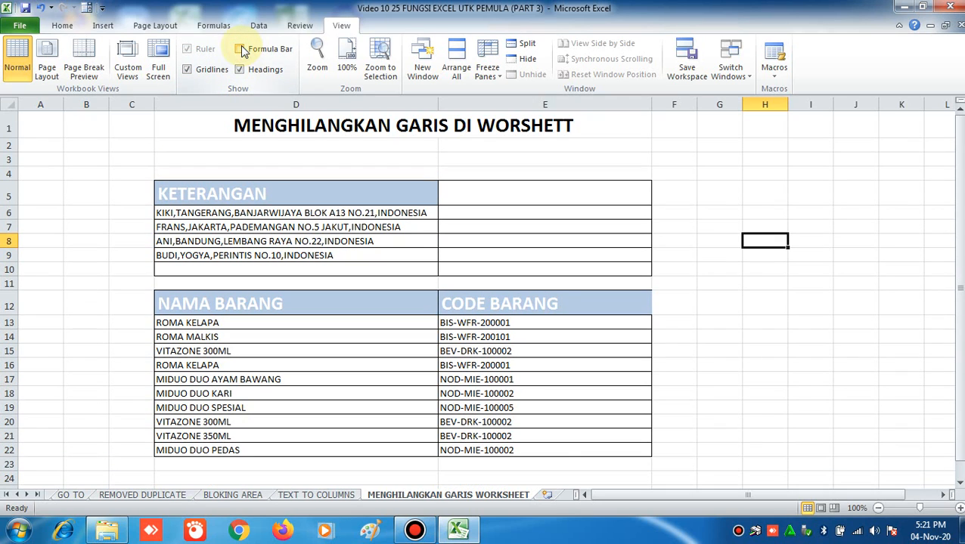
pyautogui.click(240, 49)
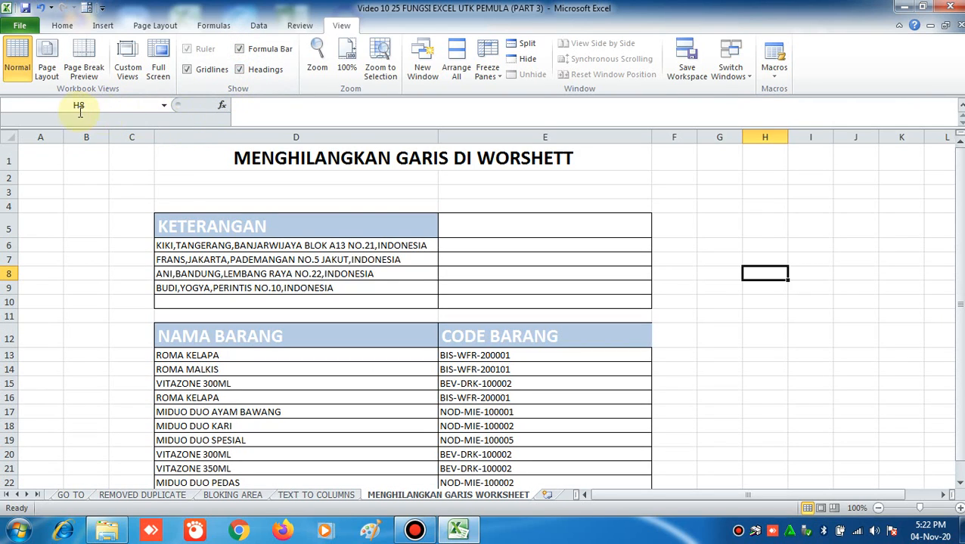
pyautogui.click(261, 69)
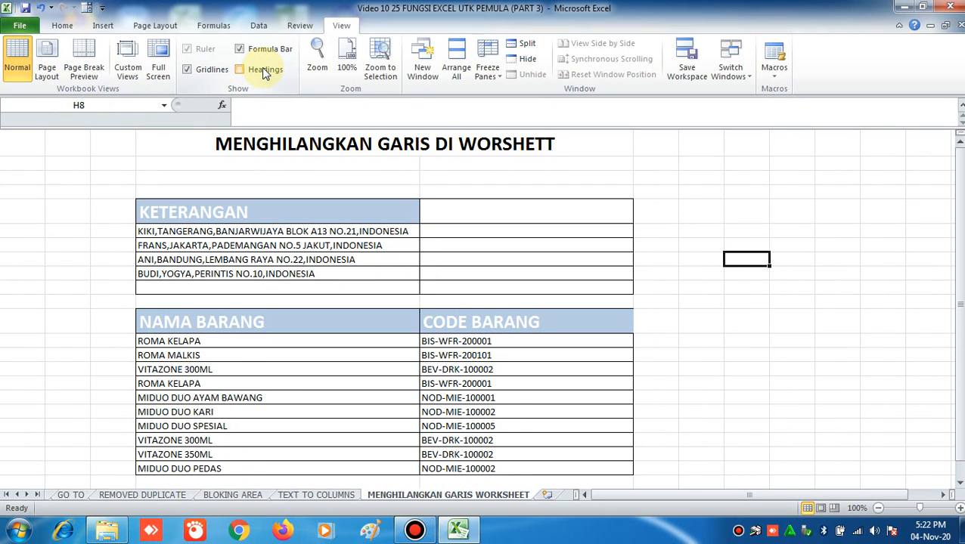
pyautogui.click(262, 69)
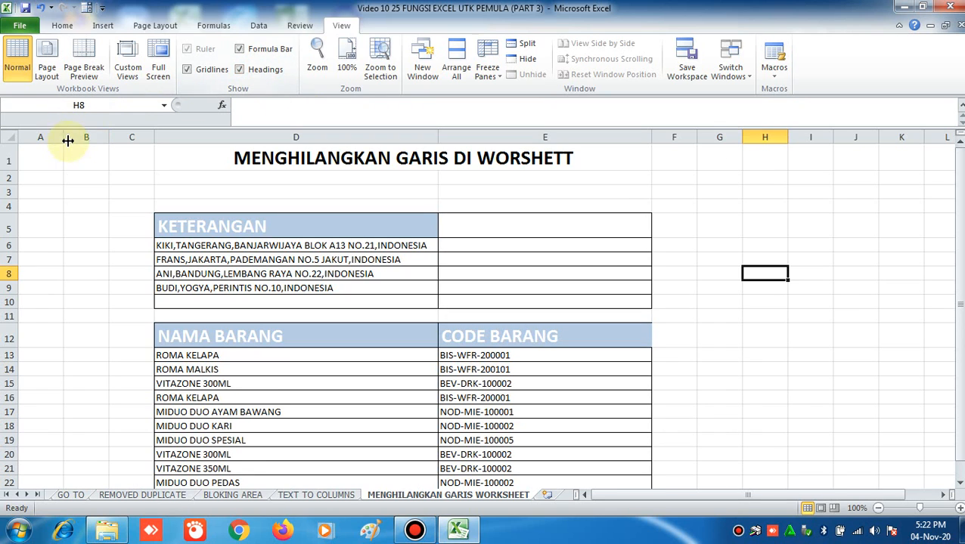
pyautogui.click(261, 68)
pyautogui.click(261, 68)
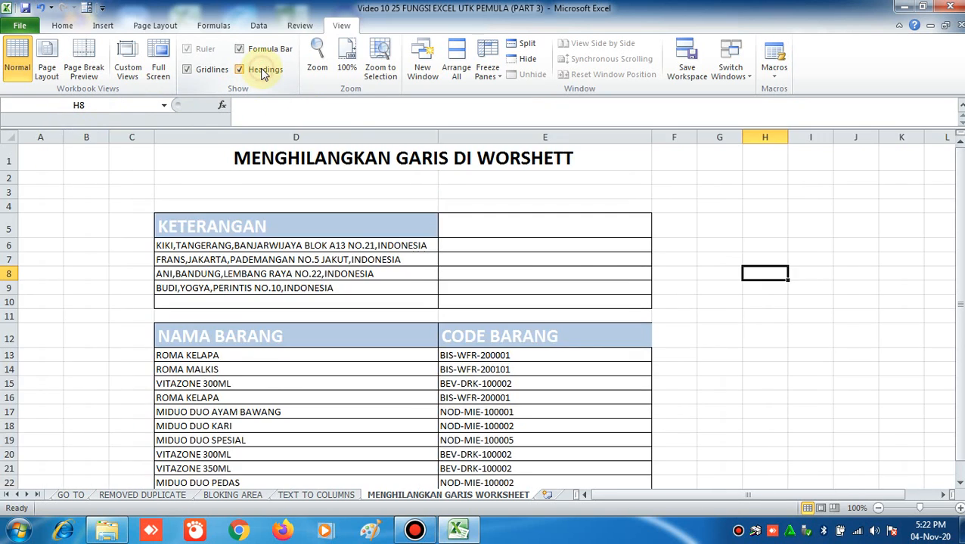
pyautogui.click(161, 181)
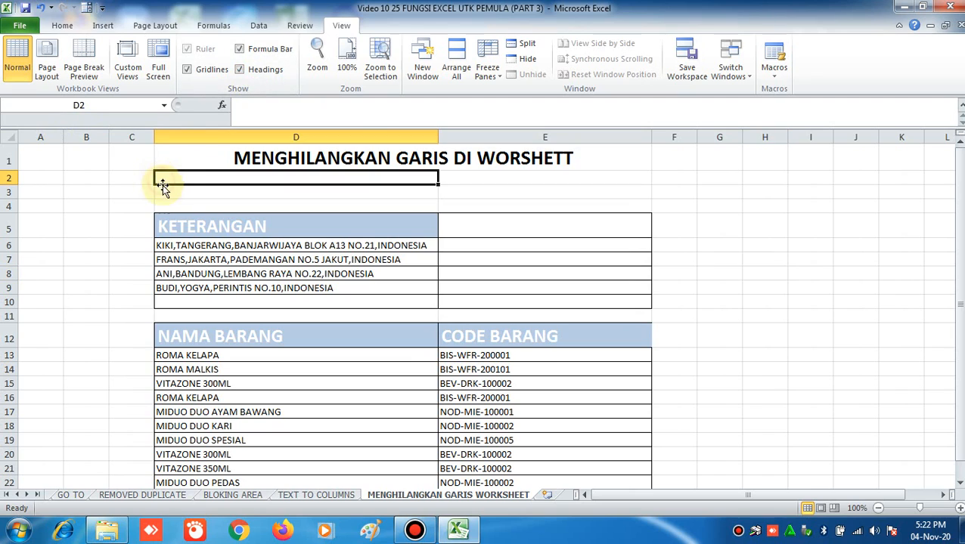
pyautogui.click(760, 287)
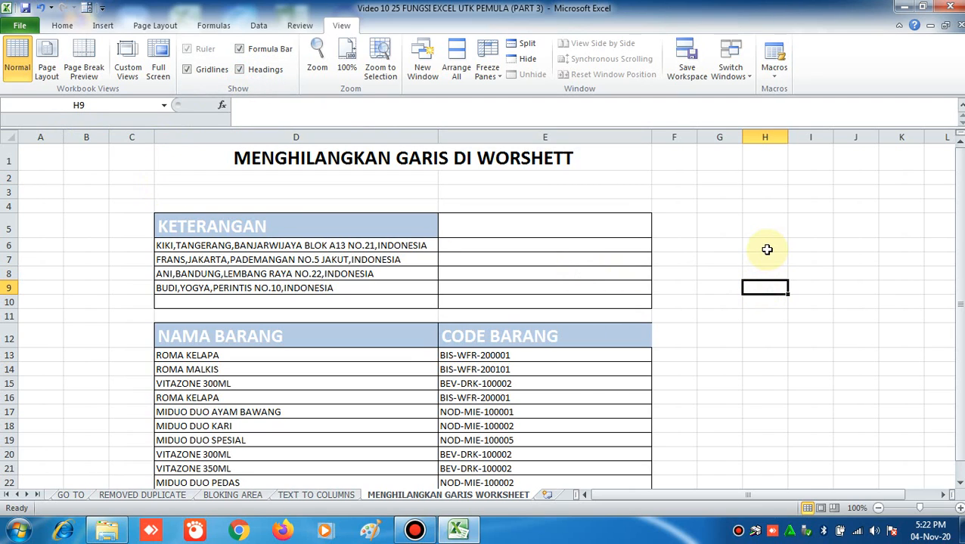